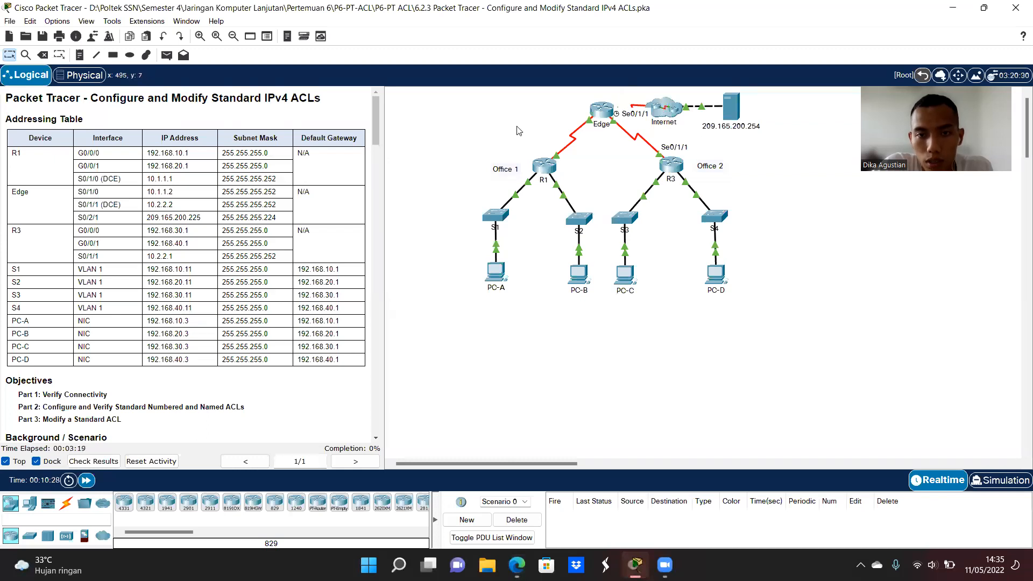
Read the lab instructions from the addressing table through the objectives, scenario and Part 1 connectivity questions
{"action": "scroll", "coordinate": [154, 284], "scroll_direction": "down", "scroll_amount": 4}
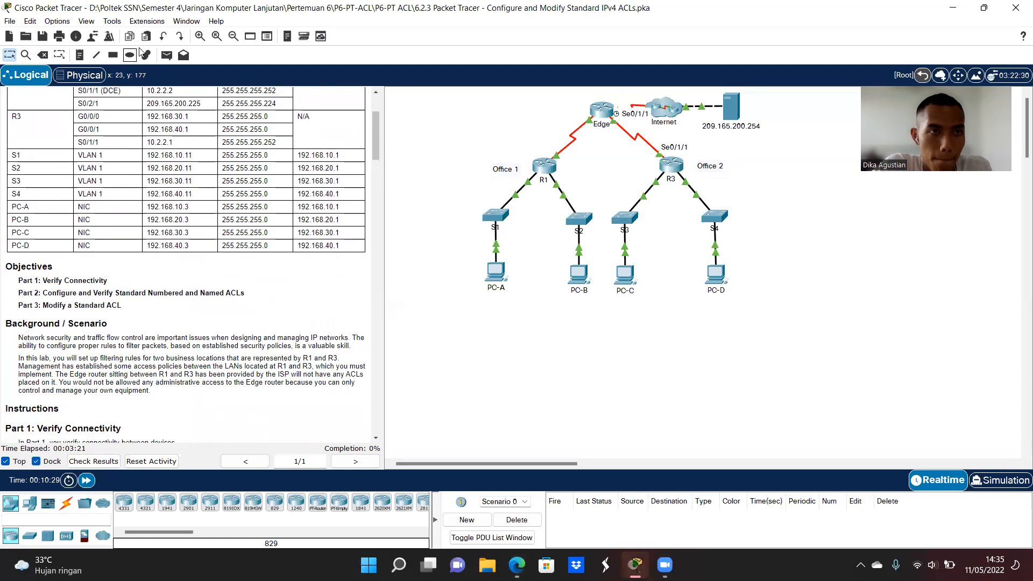
{"action": "scroll", "coordinate": [124, 231], "scroll_direction": "down", "scroll_amount": 3}
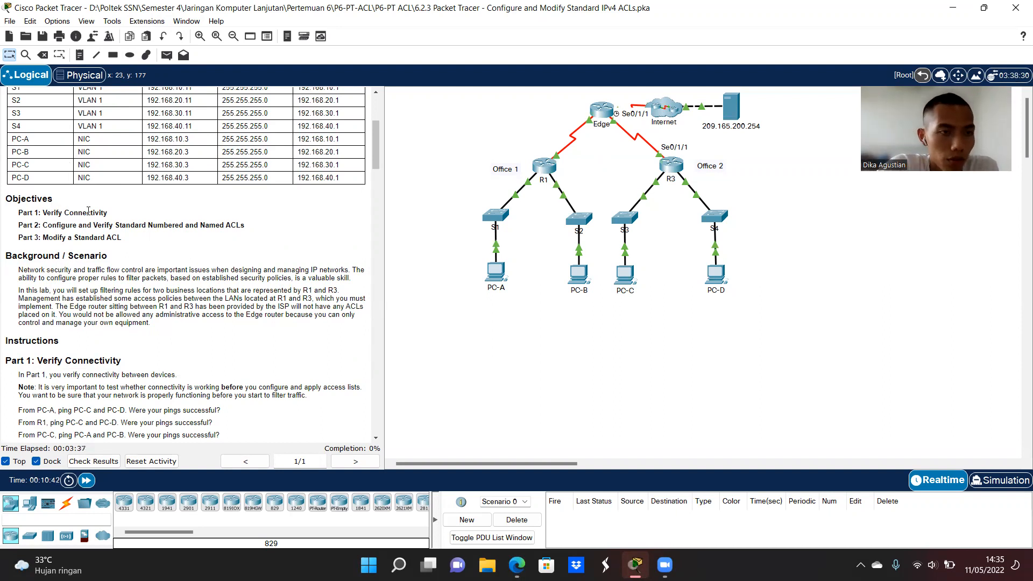
{"action": "scroll", "coordinate": [45, 237], "scroll_direction": "down", "scroll_amount": 1}
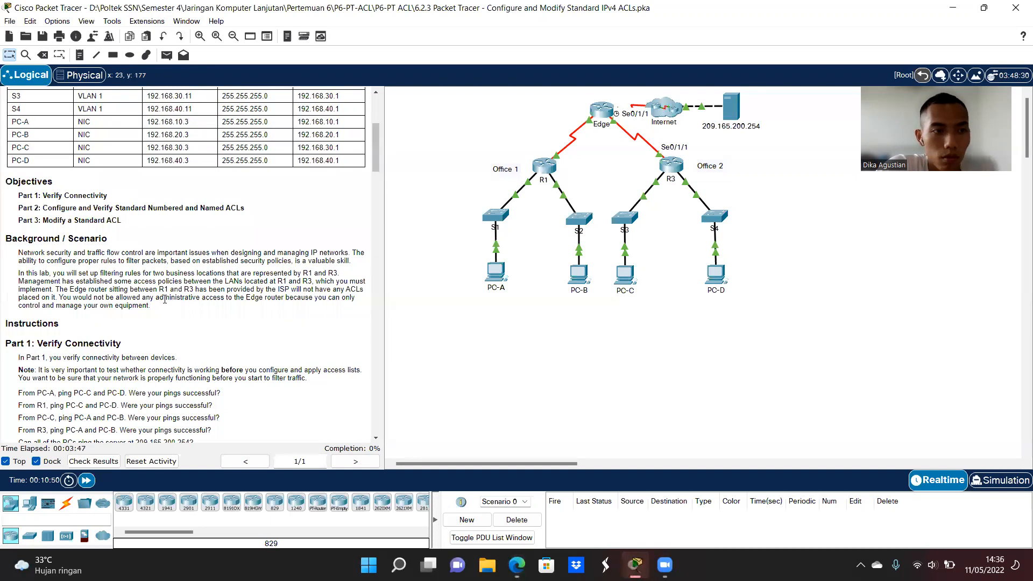
{"action": "scroll", "coordinate": [165, 299], "scroll_direction": "down", "scroll_amount": 3}
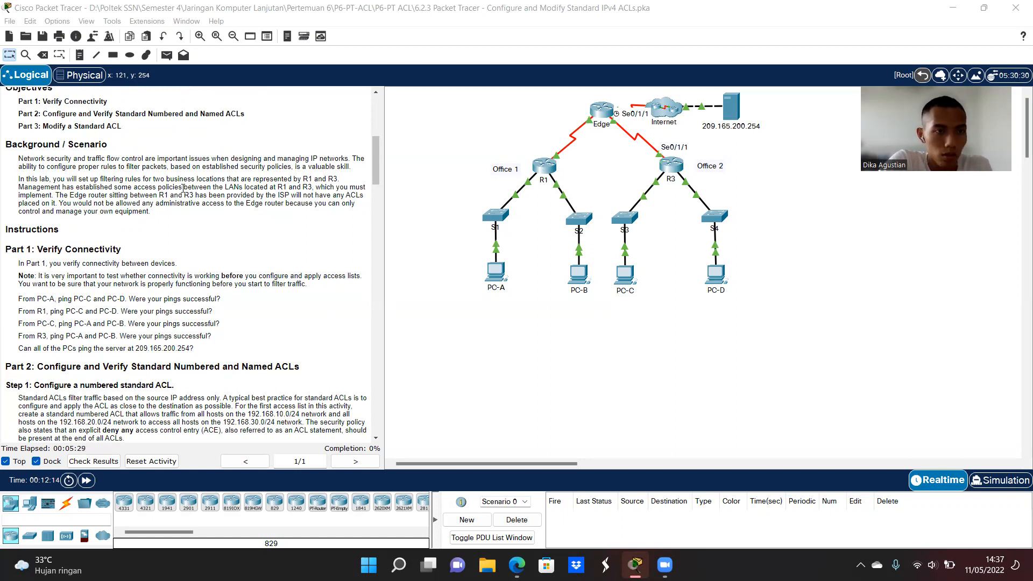
{"action": "scroll", "coordinate": [172, 145], "scroll_direction": "down", "scroll_amount": 3}
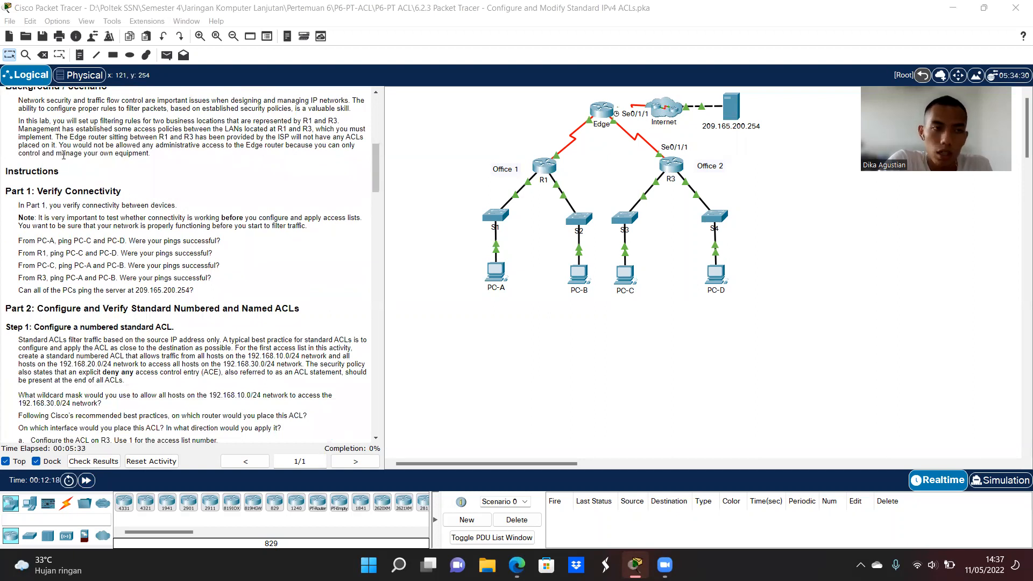
{"action": "scroll", "coordinate": [64, 156], "scroll_direction": "up", "scroll_amount": 1}
{"action": "scroll", "coordinate": [64, 155], "scroll_direction": "up", "scroll_amount": 2}
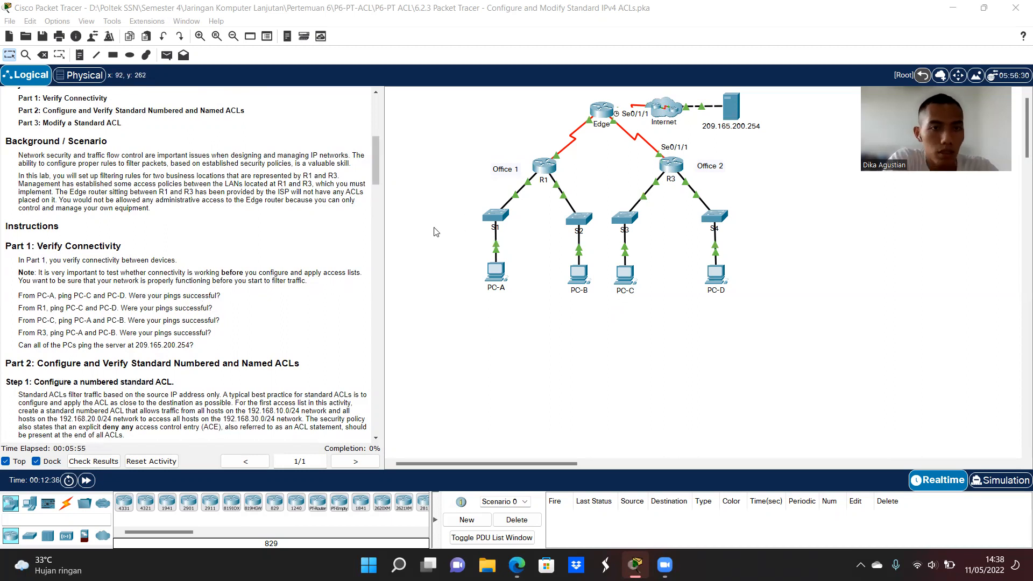
{"action": "left_click", "coordinate": [552, 168]}
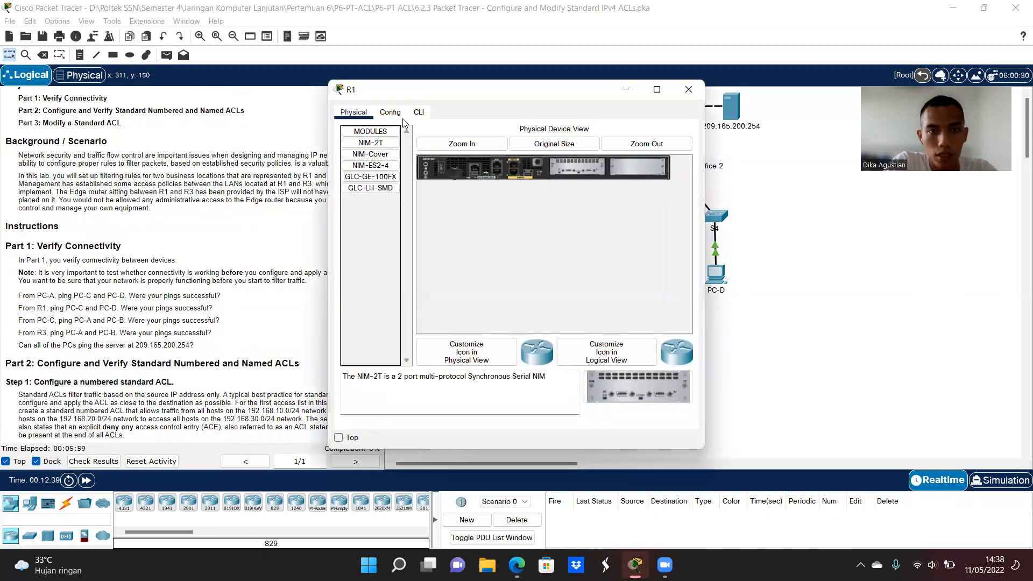
{"action": "left_click", "coordinate": [419, 112]}
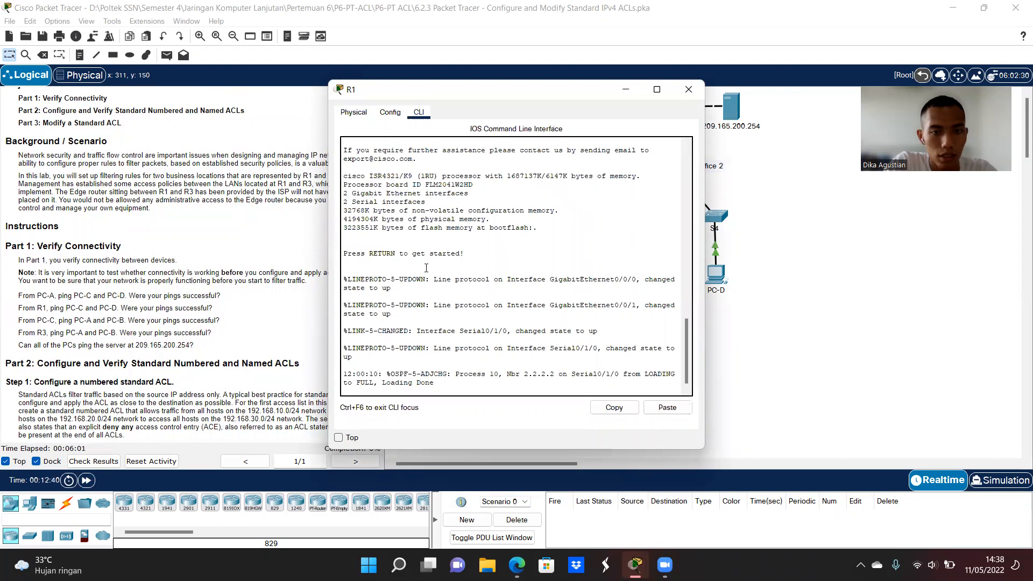
{"action": "left_click", "coordinate": [688, 89]}
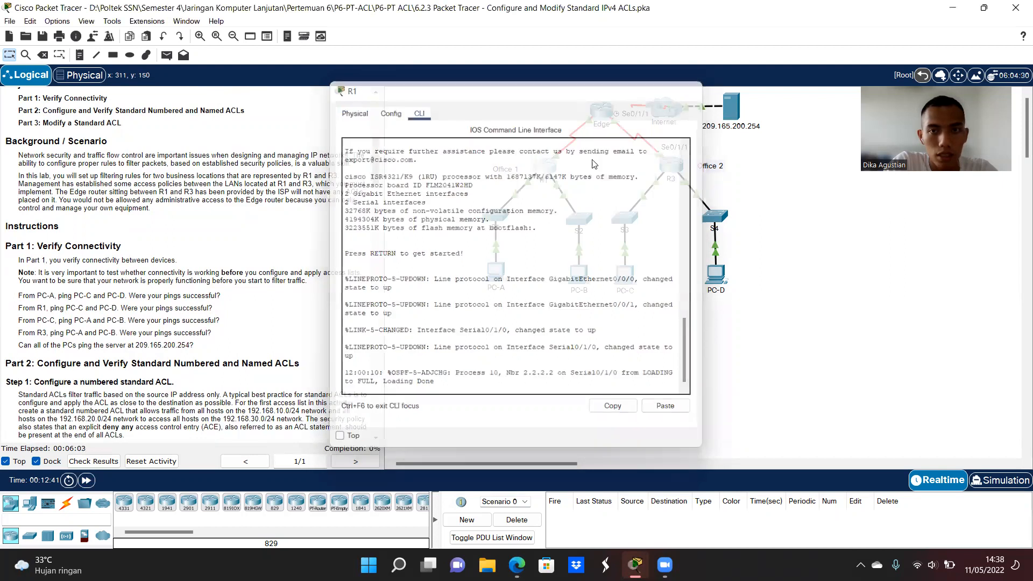
Ping 192.168.10.1 from PC-A's command prompt, checking the addressing table for the address, and close PC-A
{"action": "left_click", "coordinate": [497, 275]}
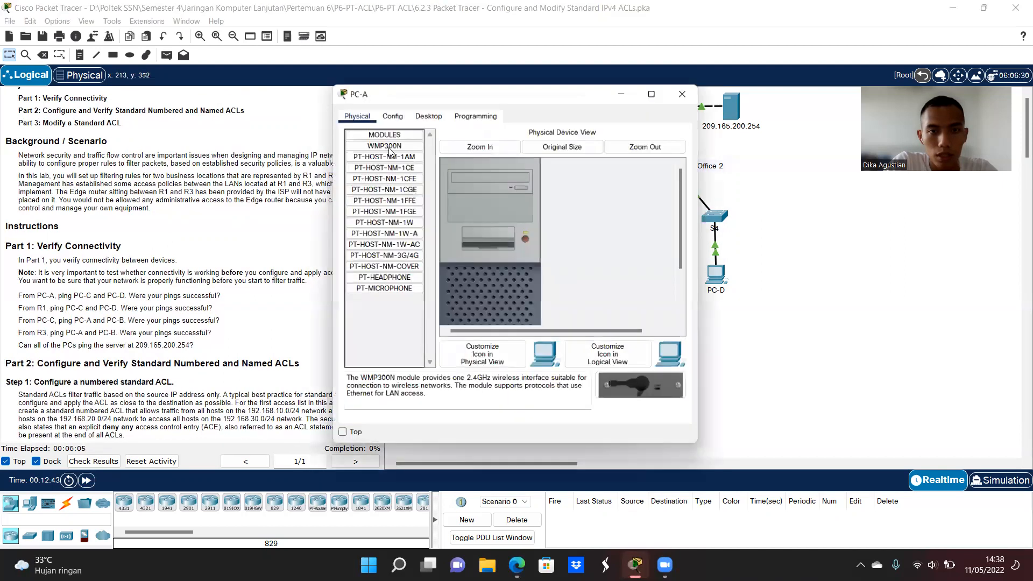
{"action": "left_click", "coordinate": [427, 115]}
{"action": "left_click", "coordinate": [585, 164]}
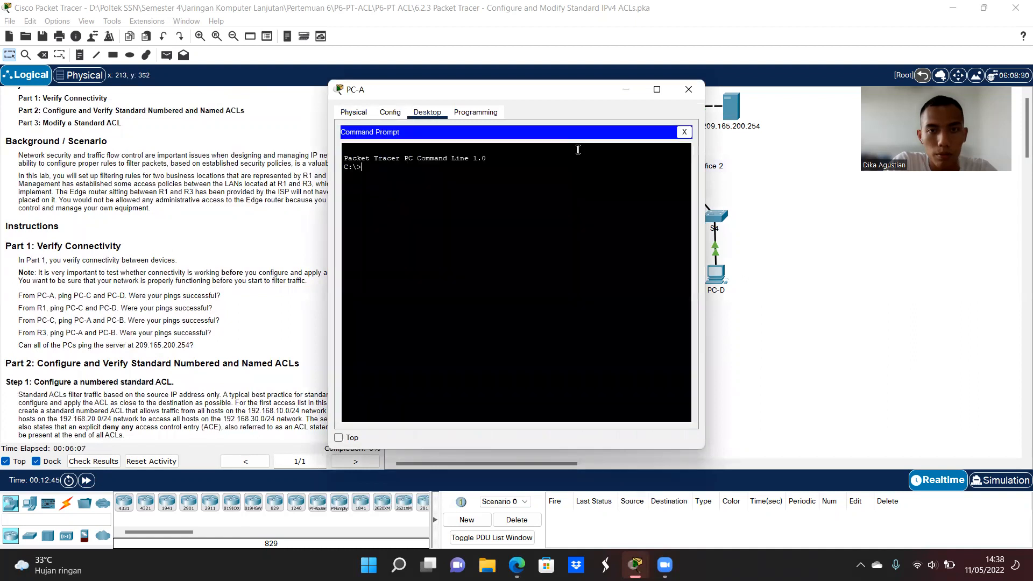
{"action": "left_click_drag", "start_coordinate": [538, 92], "coordinate": [604, 89]}
{"action": "scroll", "coordinate": [209, 146], "scroll_direction": "up", "scroll_amount": 1}
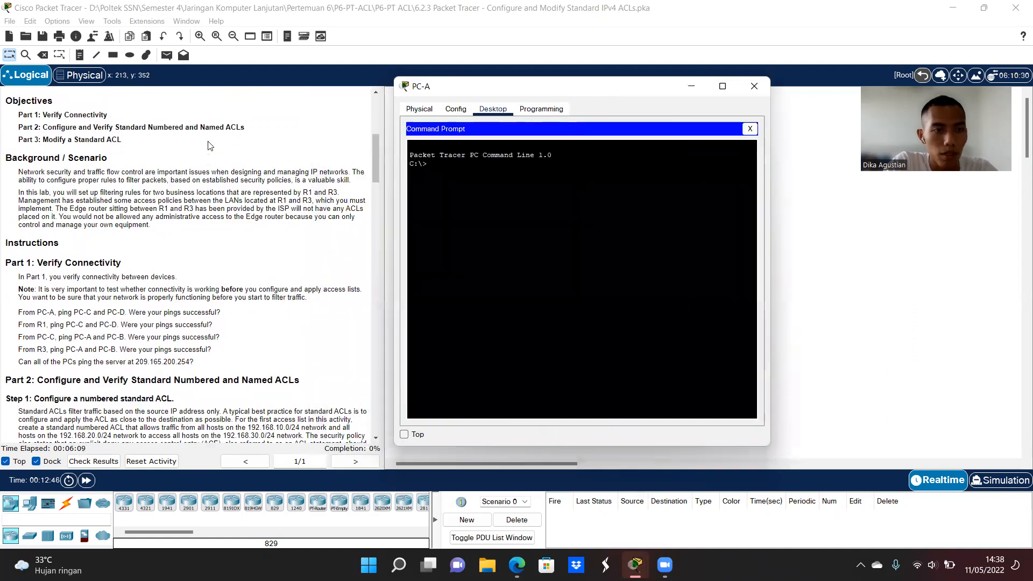
{"action": "scroll", "coordinate": [209, 146], "scroll_direction": "up", "scroll_amount": 5}
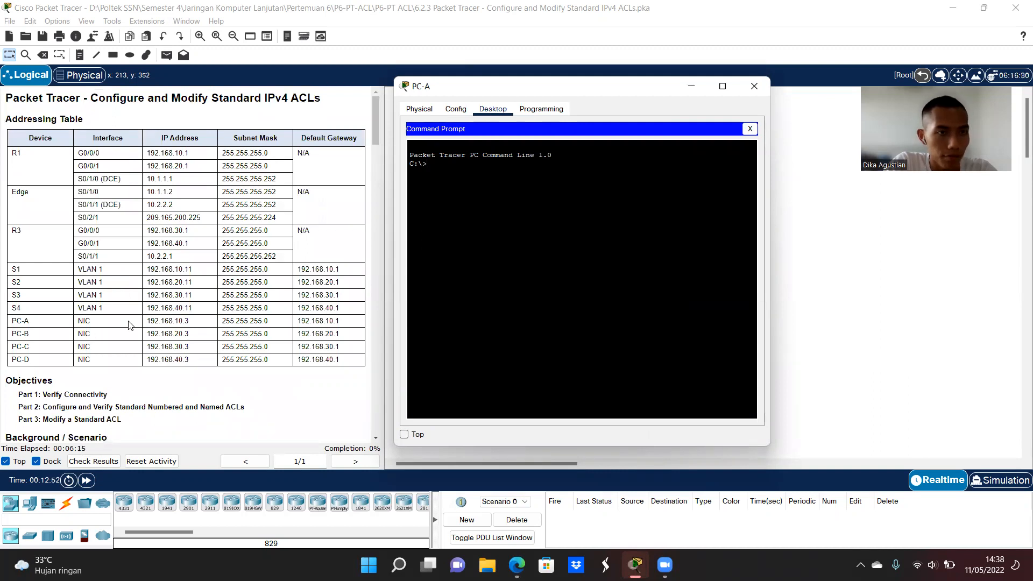
{"action": "type", "text": "ng"}
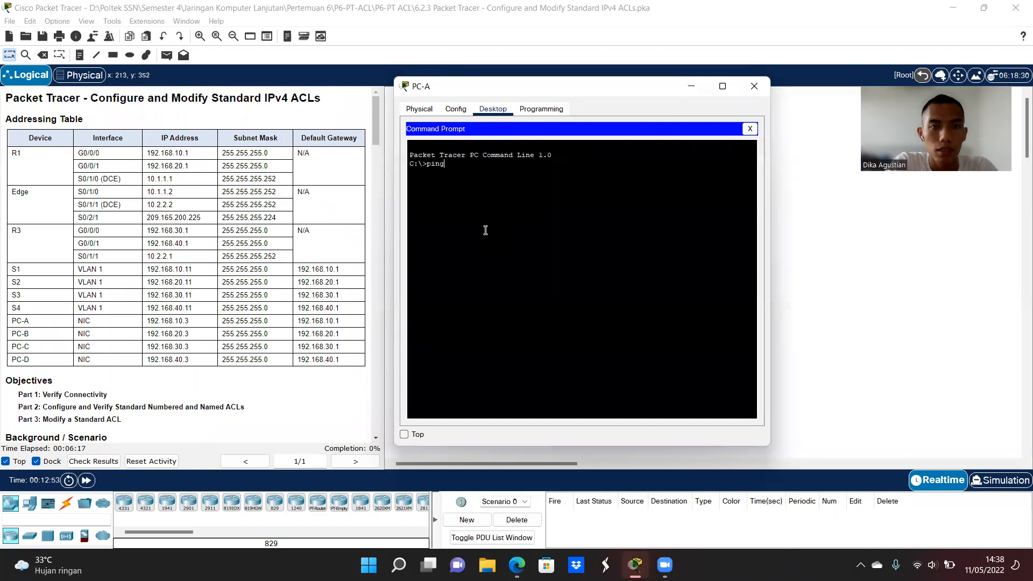
{"action": "type", "text": " 192"}
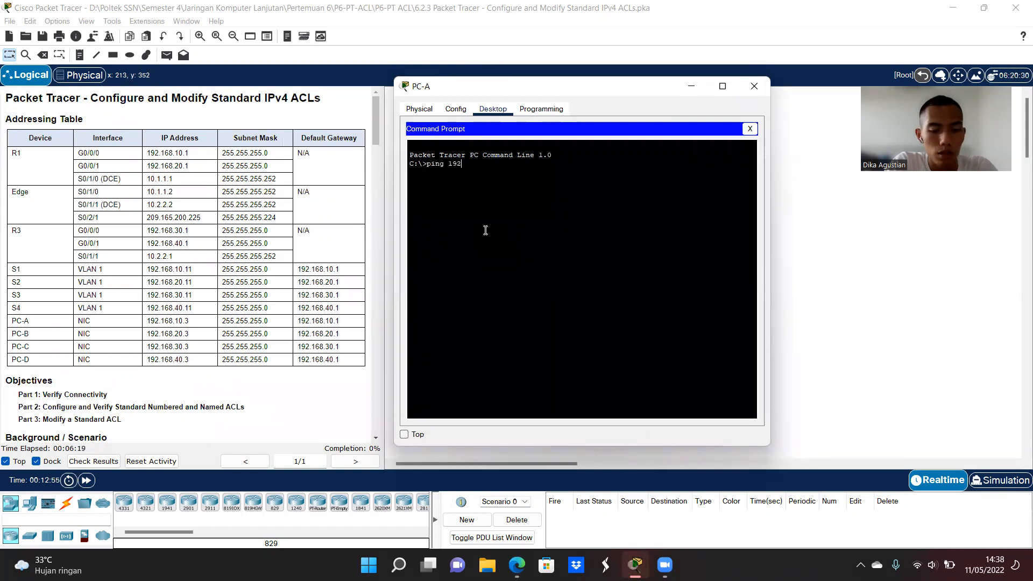
{"action": "type", "text": ".168.10.1"}
{"action": "key", "text": "Return"}
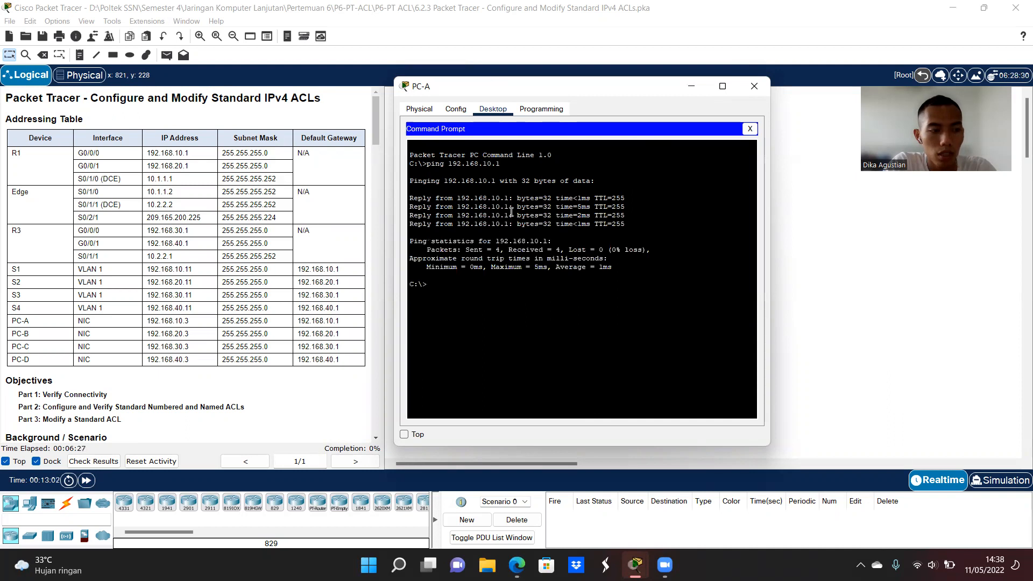
{"action": "left_click", "coordinate": [754, 86]}
Ping 192.168.30.1 from PC-C's command prompt, checking the addressing table for the address, and close PC-C
{"action": "scroll", "coordinate": [175, 322], "scroll_direction": "down", "scroll_amount": 1}
{"action": "scroll", "coordinate": [176, 322], "scroll_direction": "down", "scroll_amount": 3}
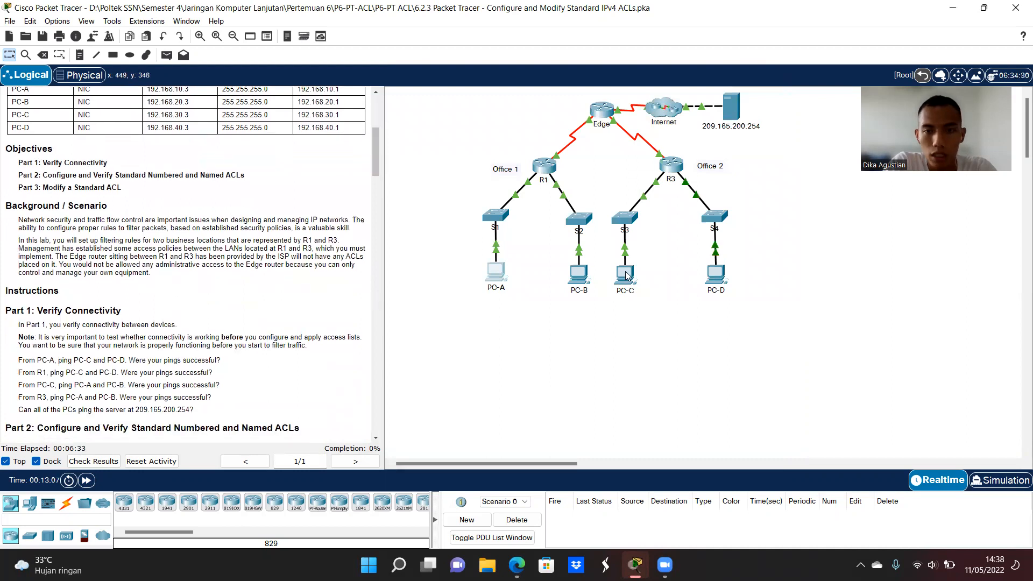
{"action": "left_click", "coordinate": [625, 274]}
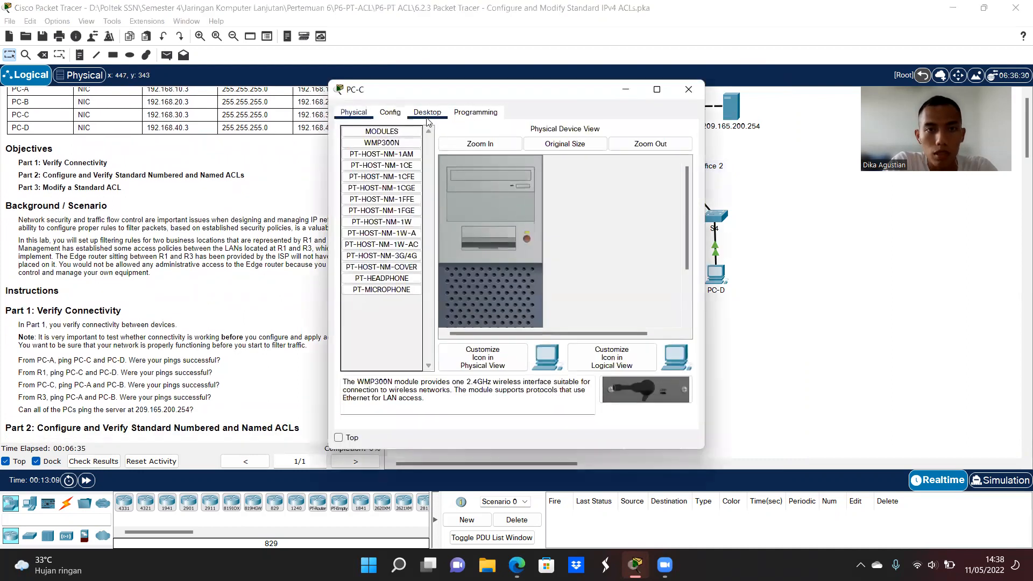
{"action": "left_click", "coordinate": [427, 112]}
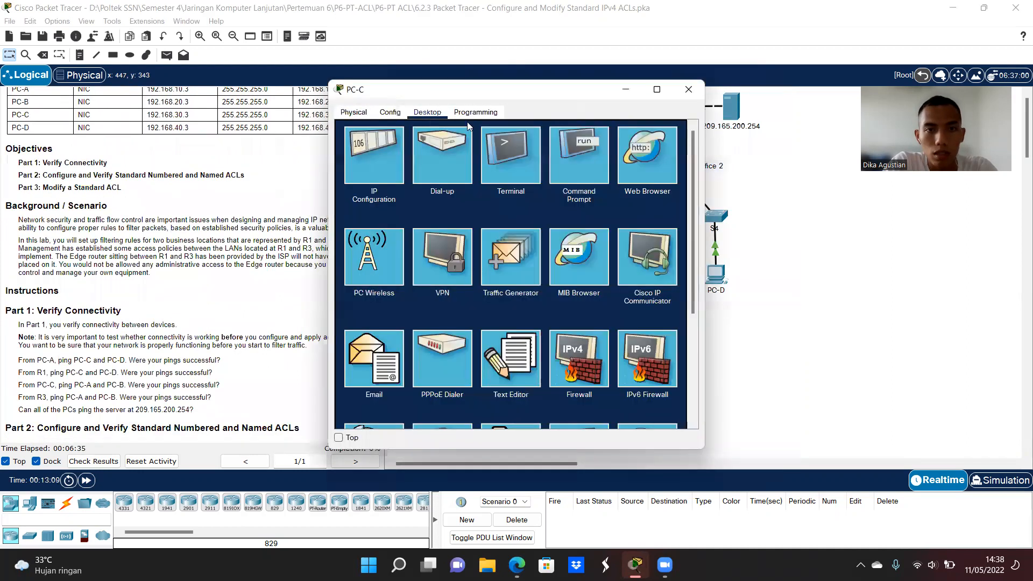
{"action": "left_click", "coordinate": [598, 164]}
{"action": "type", "text": "ping"}
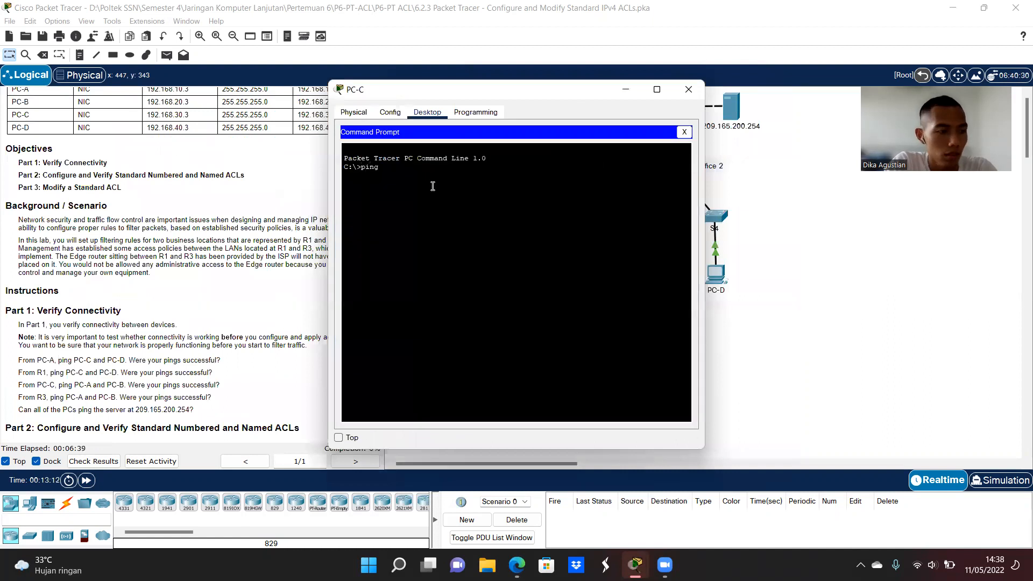
{"action": "scroll", "coordinate": [45, 143], "scroll_direction": "up", "scroll_amount": 3}
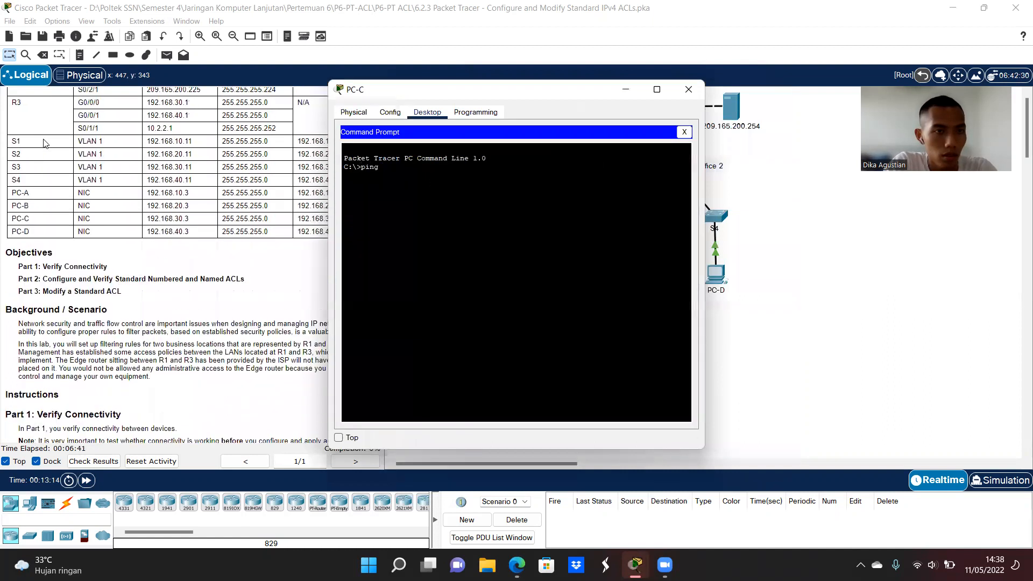
{"action": "scroll", "coordinate": [45, 143], "scroll_direction": "up", "scroll_amount": 3}
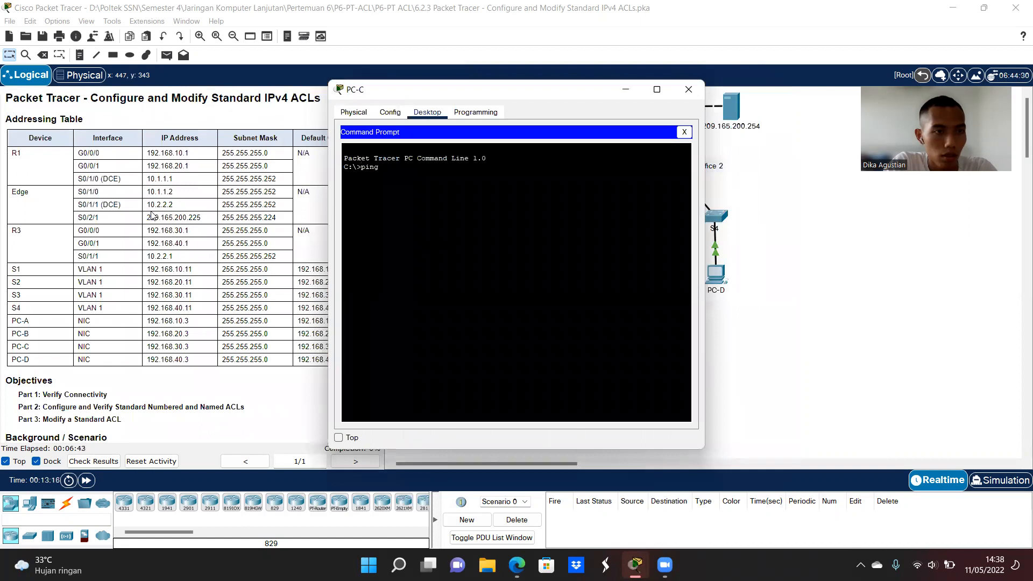
{"action": "type", "text": "192.16"}
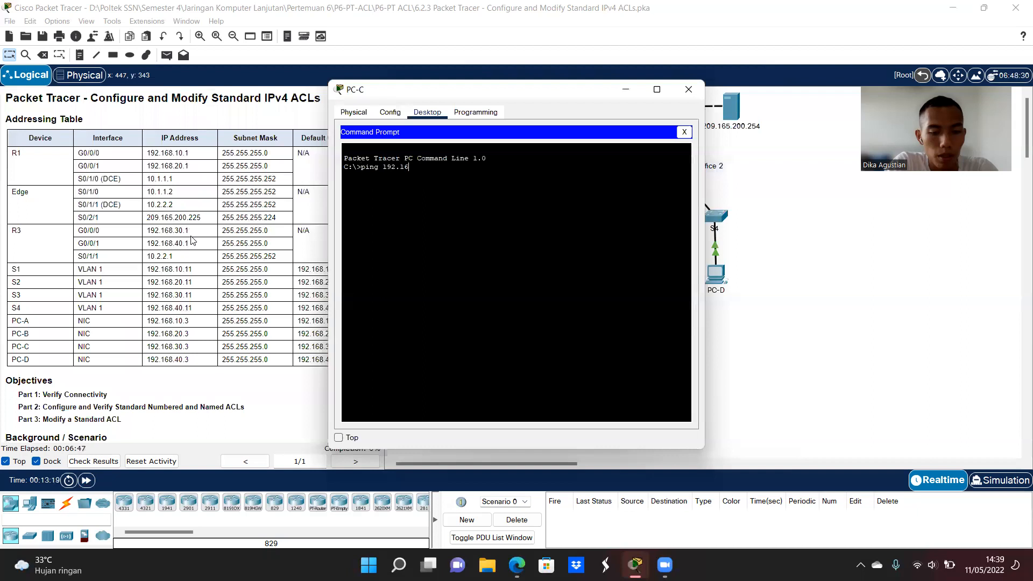
{"action": "type", "text": "8.30.1"}
{"action": "key", "text": "Return"}
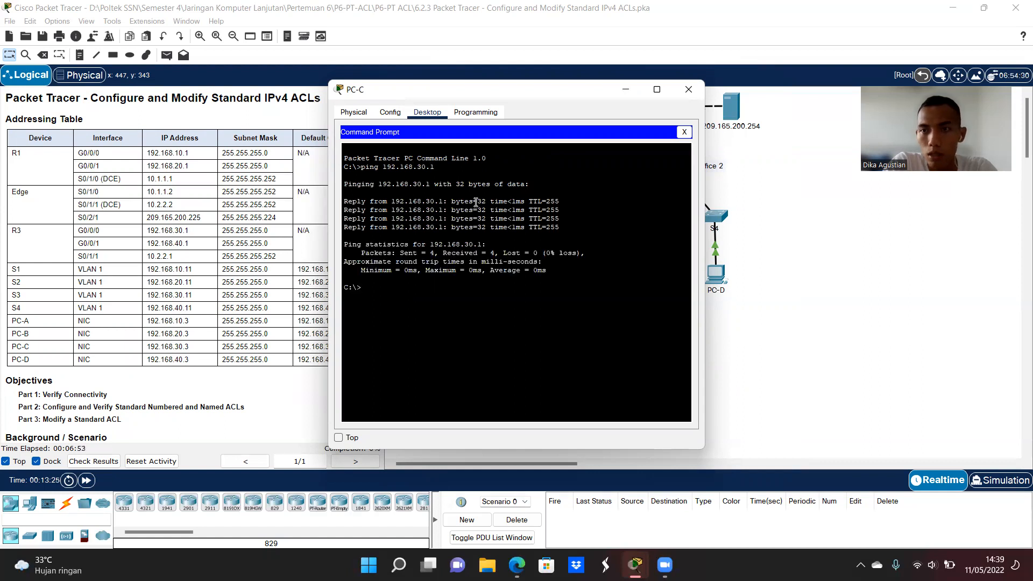
{"action": "left_click", "coordinate": [689, 89]}
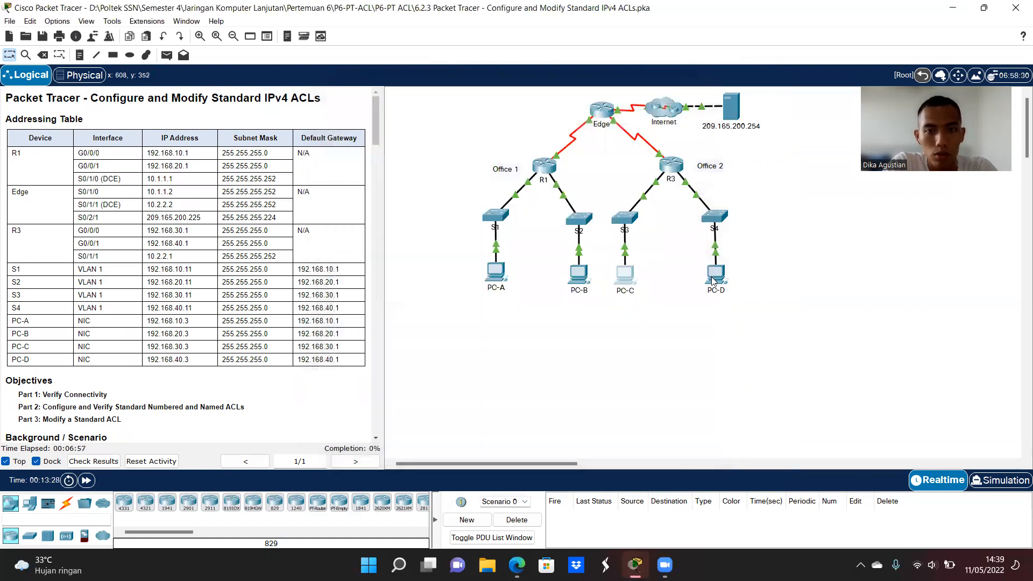
Ping 192.168.10.1 from PC-D's command prompt, check the Part 1 questions, and close PC-D
{"action": "left_click", "coordinate": [714, 273]}
{"action": "left_click", "coordinate": [423, 111]}
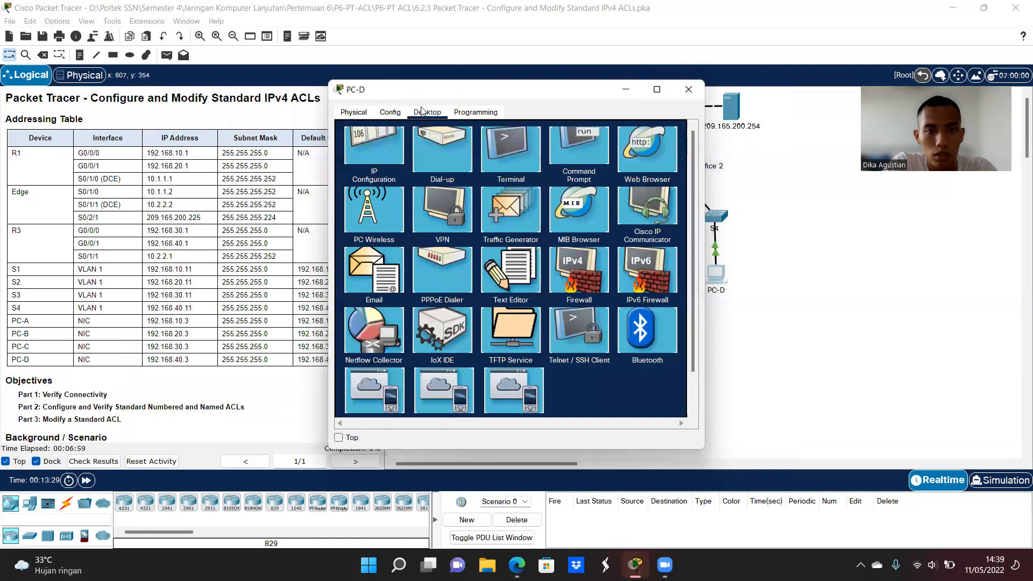
{"action": "left_click", "coordinate": [561, 164]}
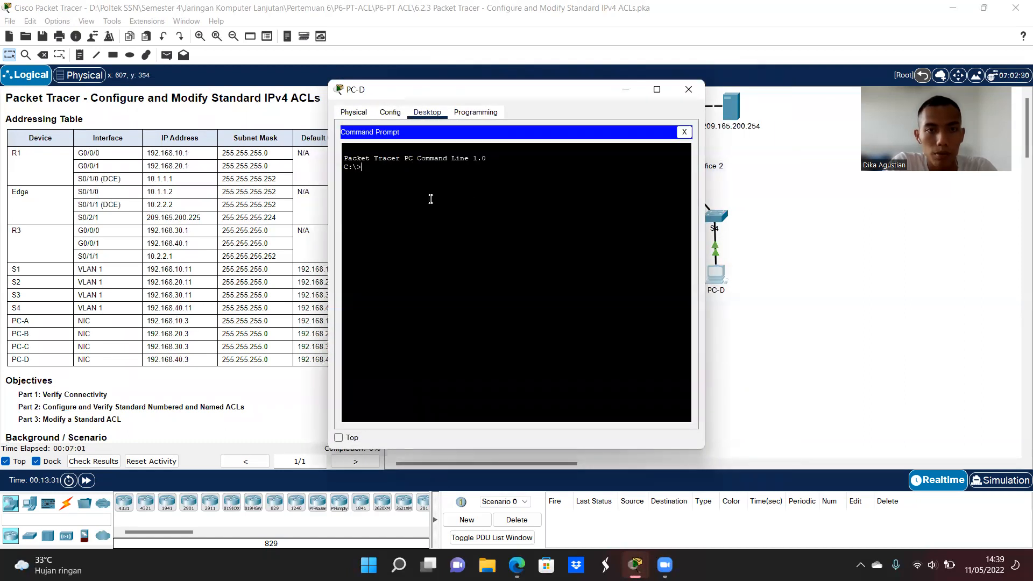
{"action": "type", "text": "ping "}
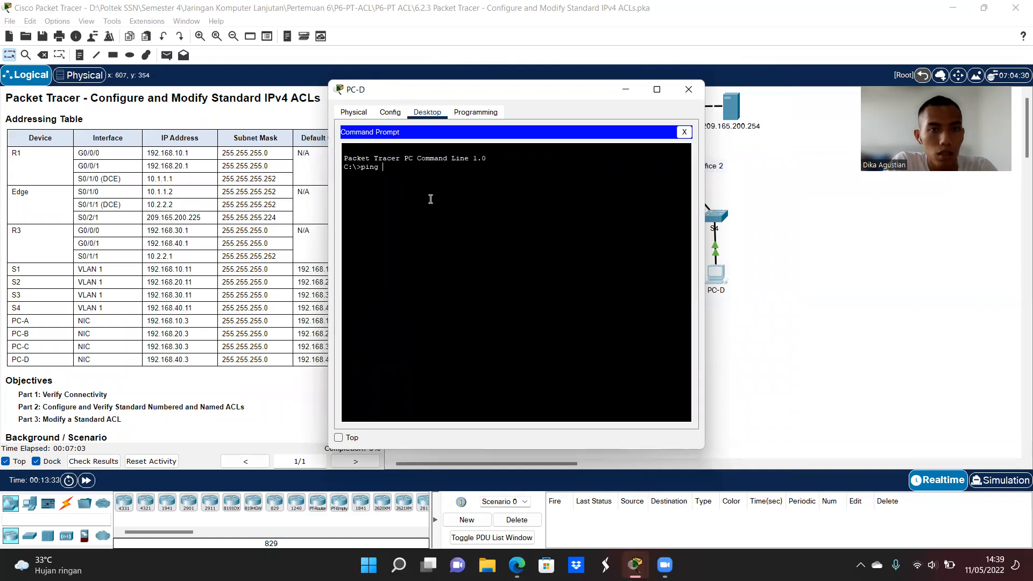
{"action": "type", "text": "192.168"}
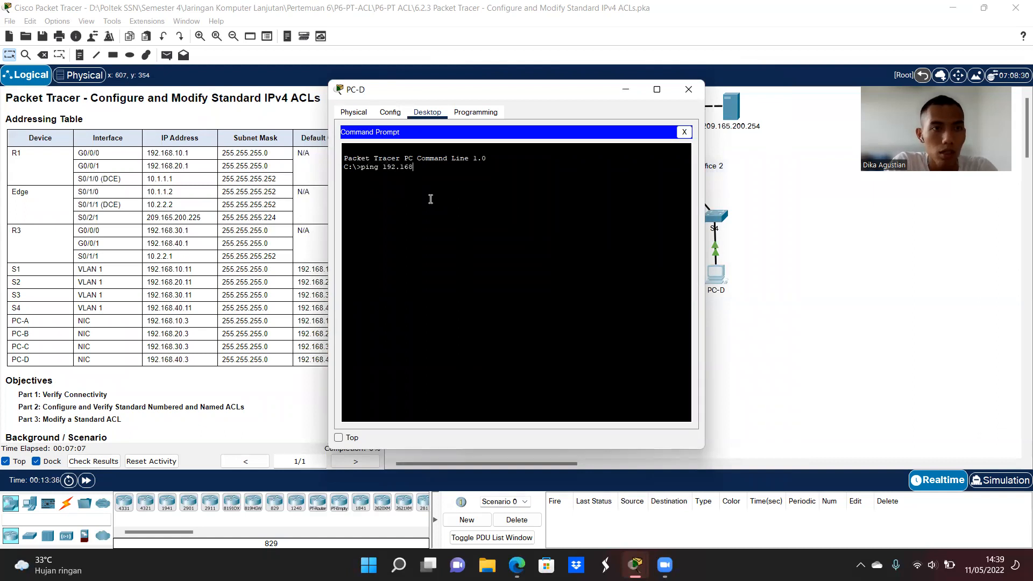
{"action": "type", "text": ".10.1"}
{"action": "key", "text": "Return"}
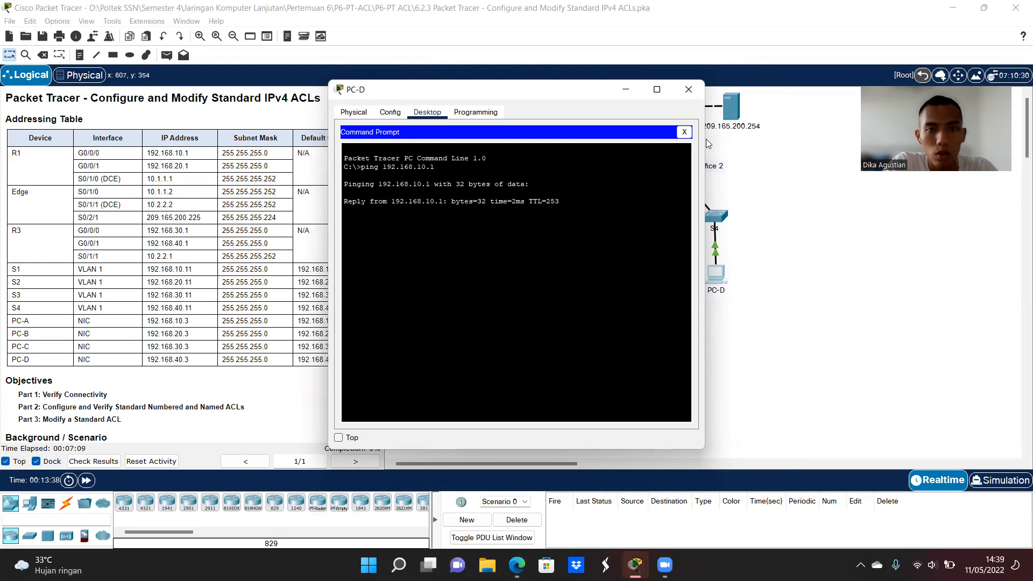
{"action": "scroll", "coordinate": [78, 298], "scroll_direction": "down", "scroll_amount": 10}
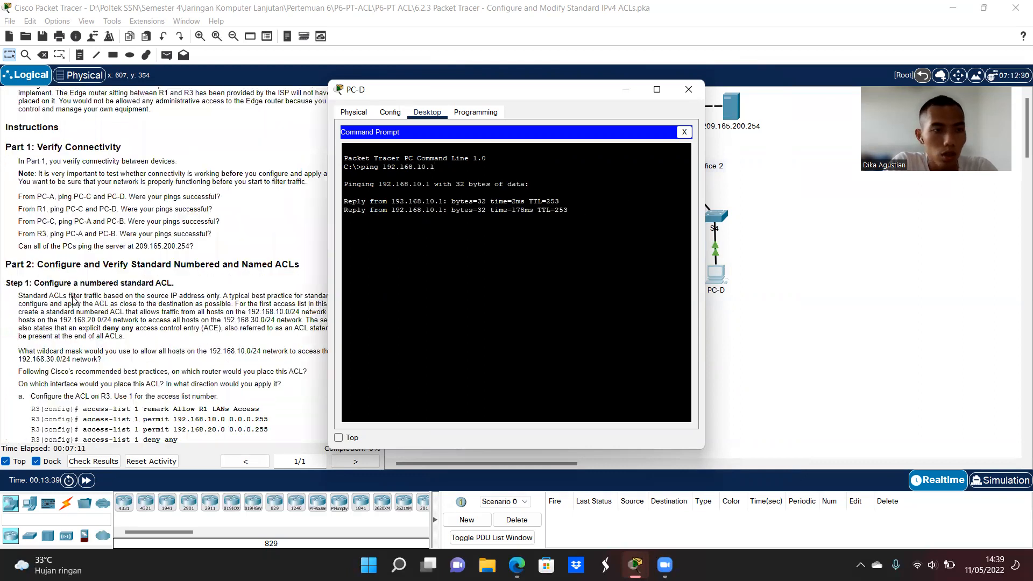
{"action": "scroll", "coordinate": [74, 300], "scroll_direction": "up", "scroll_amount": 1}
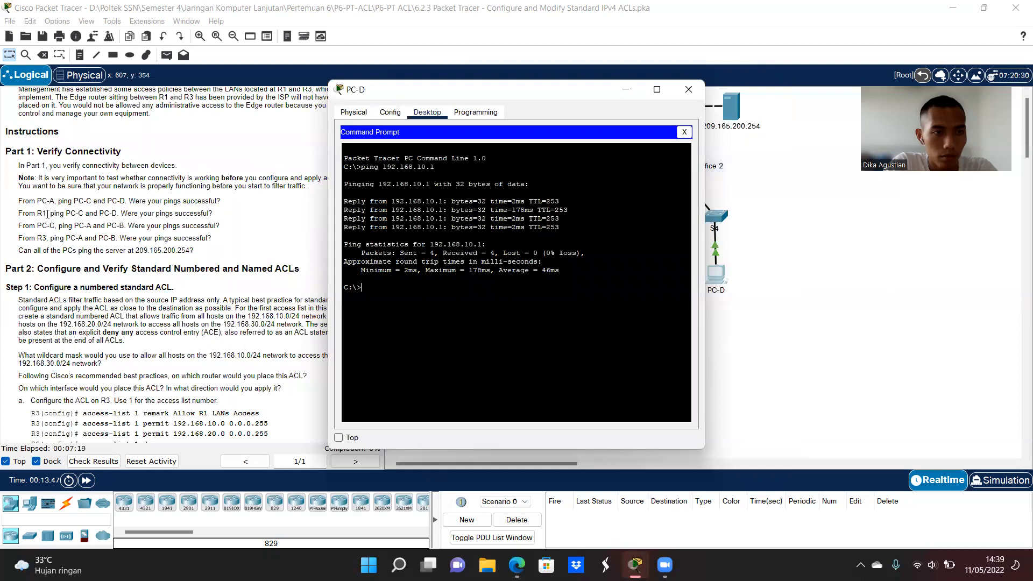
{"action": "left_click", "coordinate": [689, 89]}
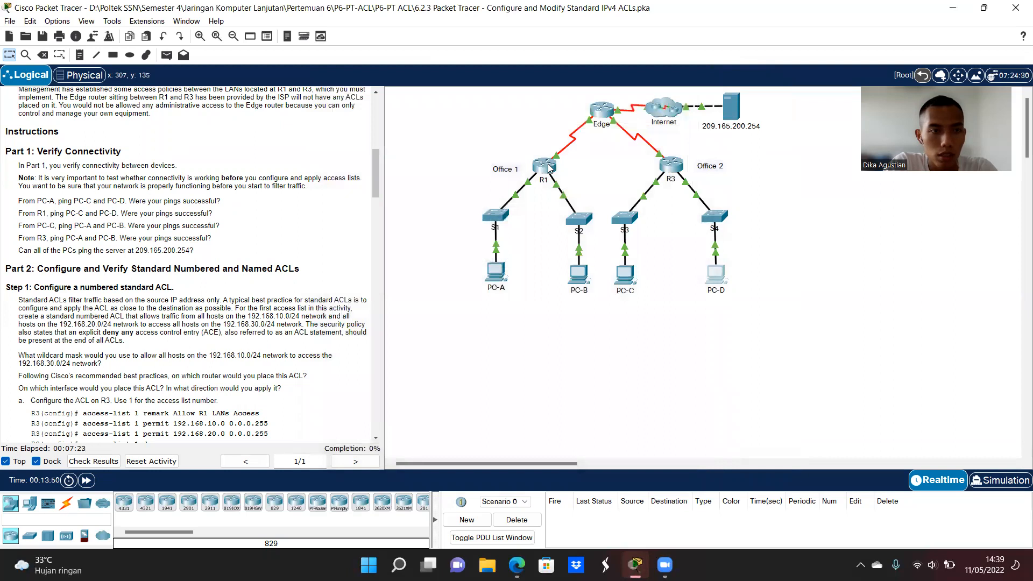
Enter privileged mode in R1's CLI and ping PC-C at 192.168.30.3, checking the addressing table for the address
{"action": "left_click", "coordinate": [548, 169]}
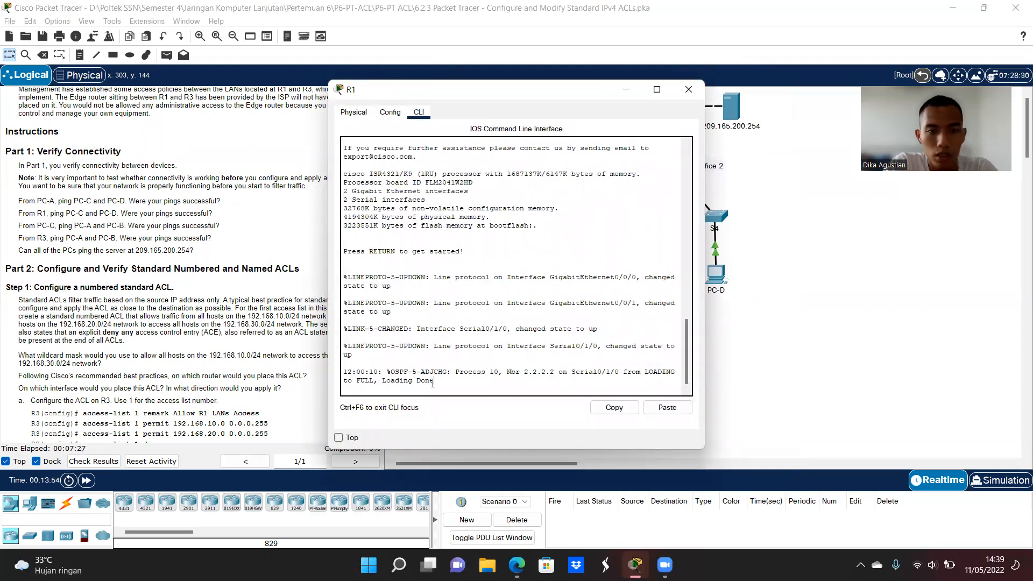
{"action": "key", "text": "Return"}
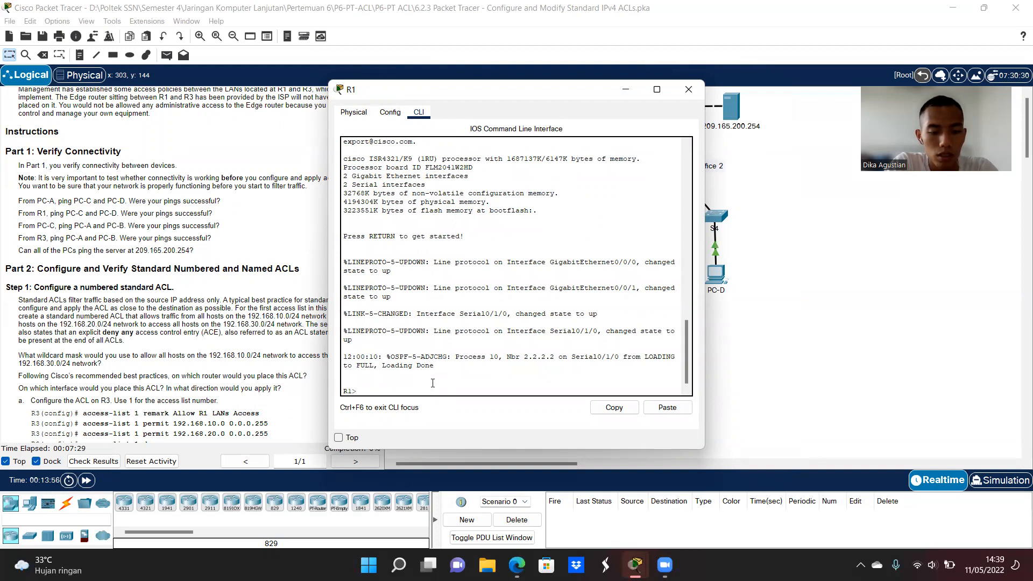
{"action": "type", "text": "enable"}
{"action": "key", "text": "Return"}
{"action": "type", "text": "ping"}
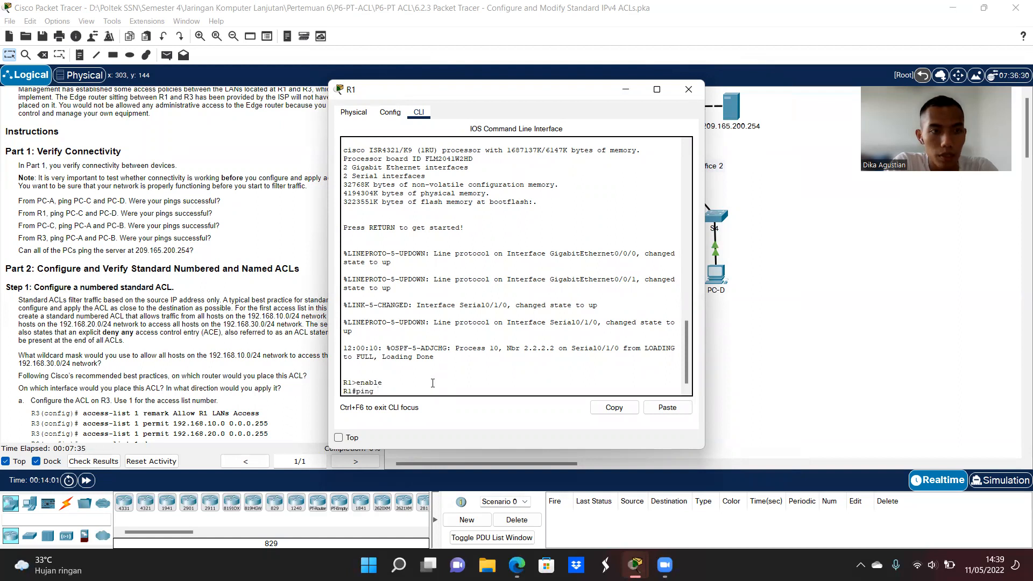
{"action": "scroll", "coordinate": [150, 247], "scroll_direction": "up", "scroll_amount": 10}
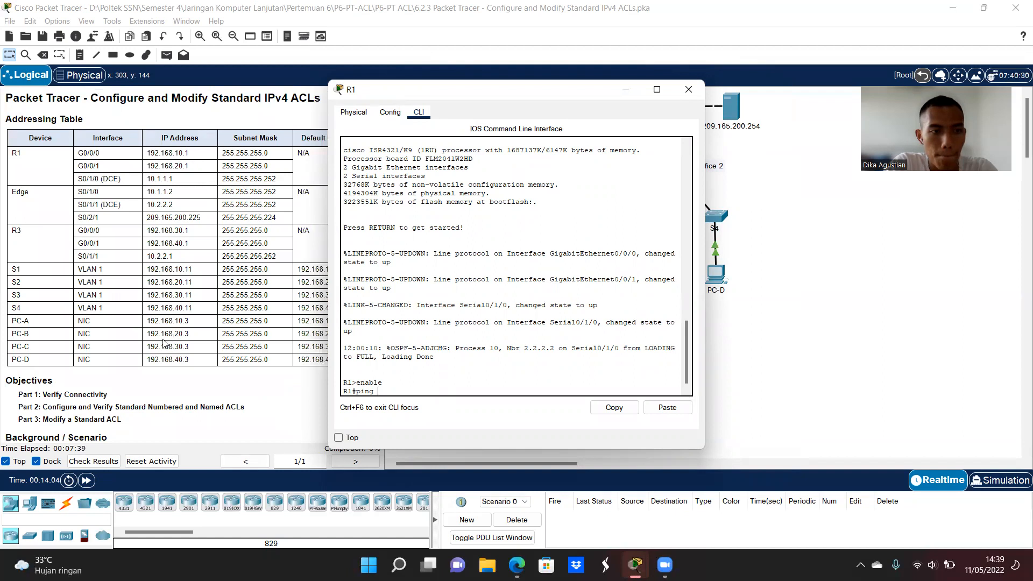
{"action": "type", "text": "192"}
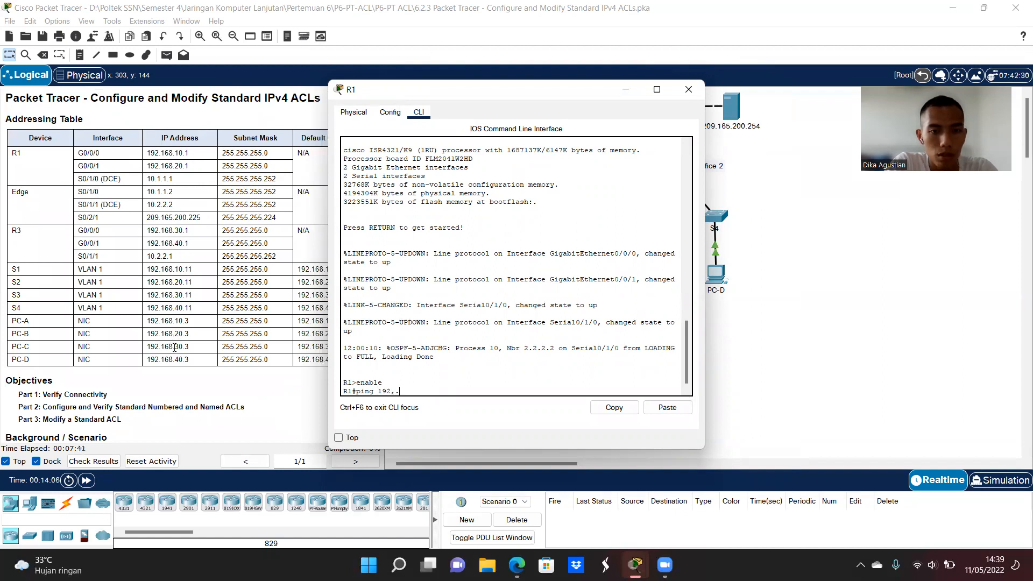
{"action": "key", "text": "BackSpace"}
{"action": "type", "text": "2.168."}
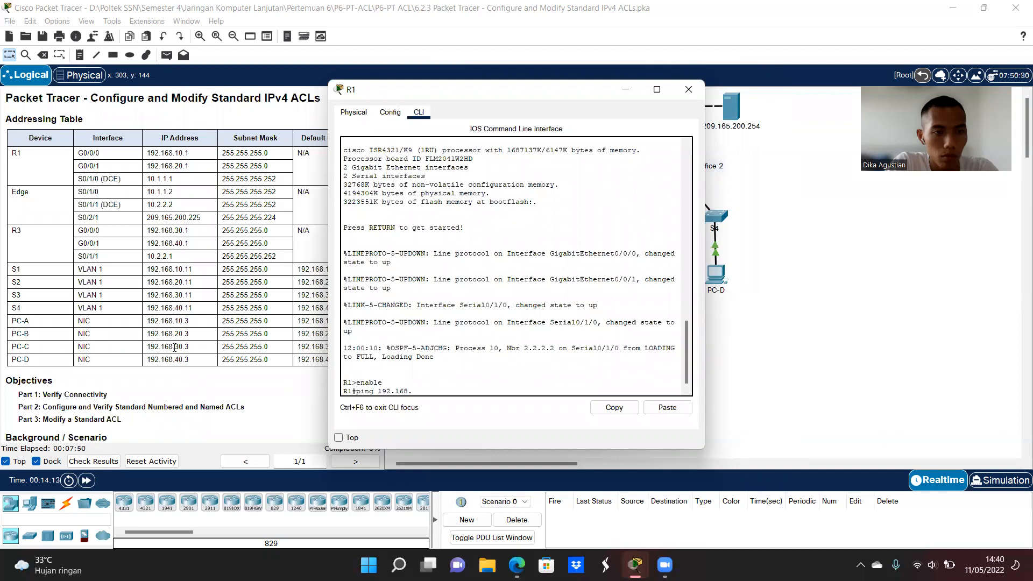
{"action": "type", "text": "30."}
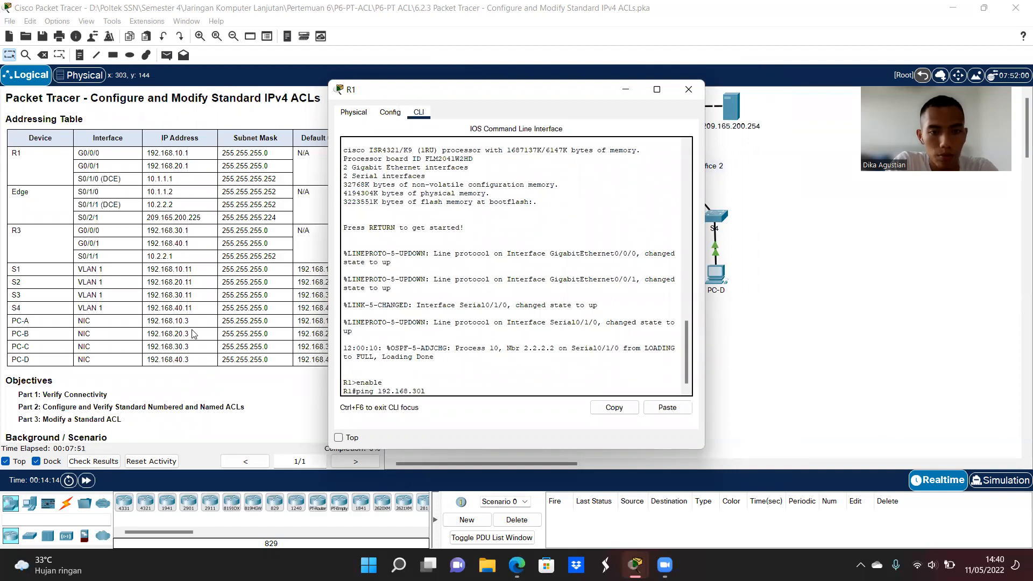
{"action": "type", "text": "3"}
{"action": "key", "text": "Return"}
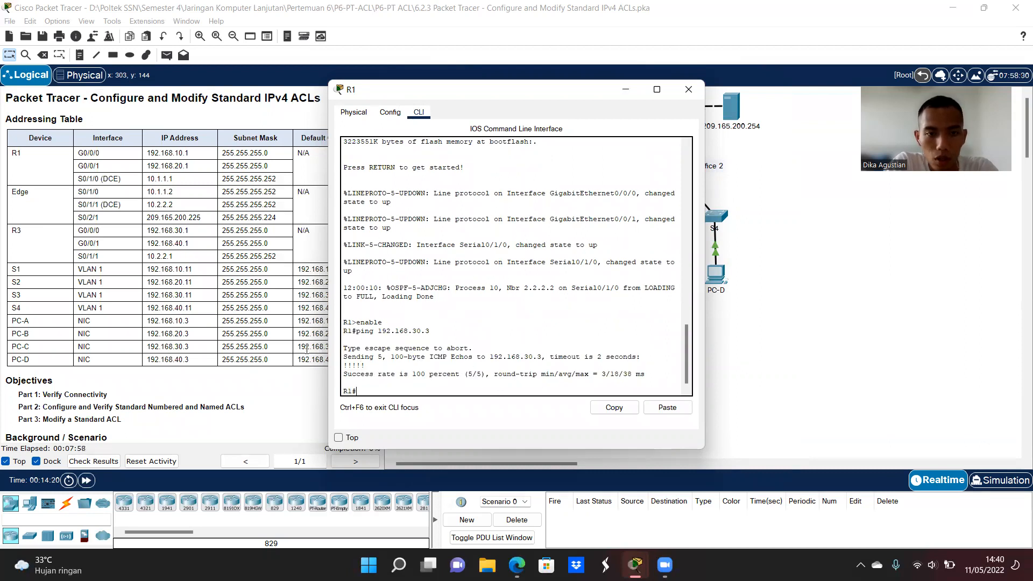
Check the Part 1 questions, ping PC-D at 192.168.40.3 from R1, and close R1
{"action": "scroll", "coordinate": [117, 348], "scroll_direction": "down", "scroll_amount": 3}
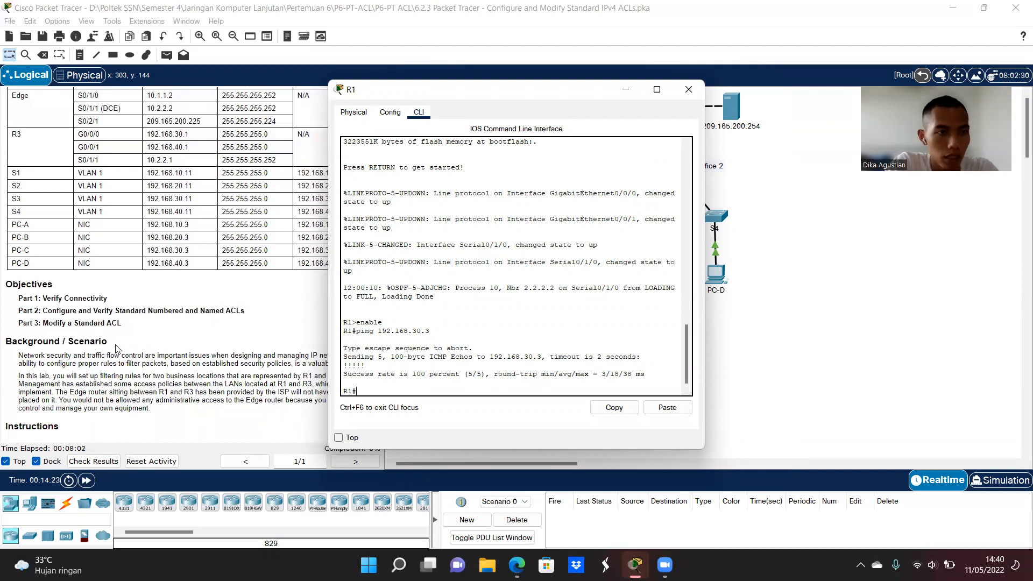
{"action": "scroll", "coordinate": [117, 348], "scroll_direction": "down", "scroll_amount": 6}
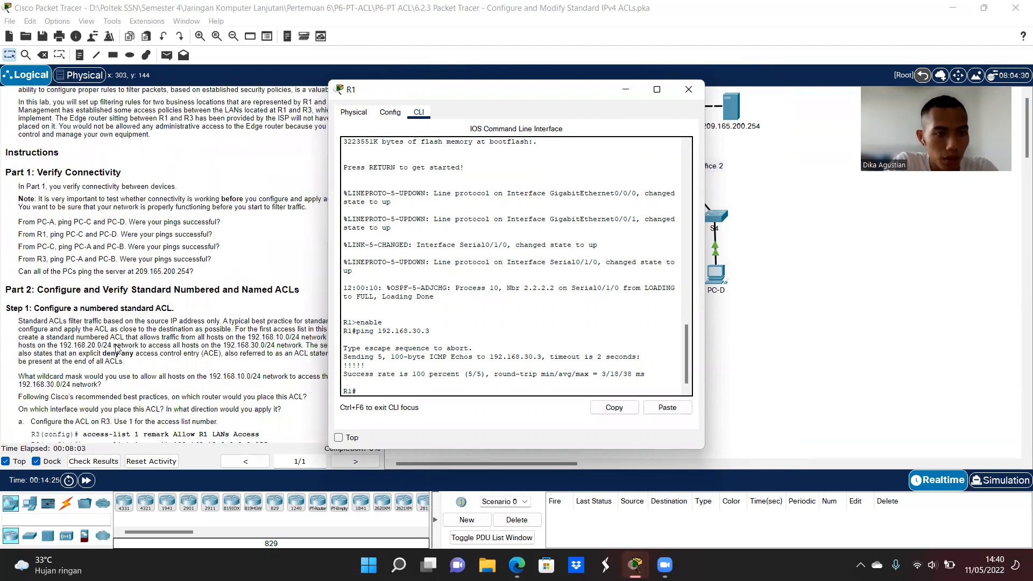
{"action": "scroll", "coordinate": [116, 349], "scroll_direction": "up", "scroll_amount": 8}
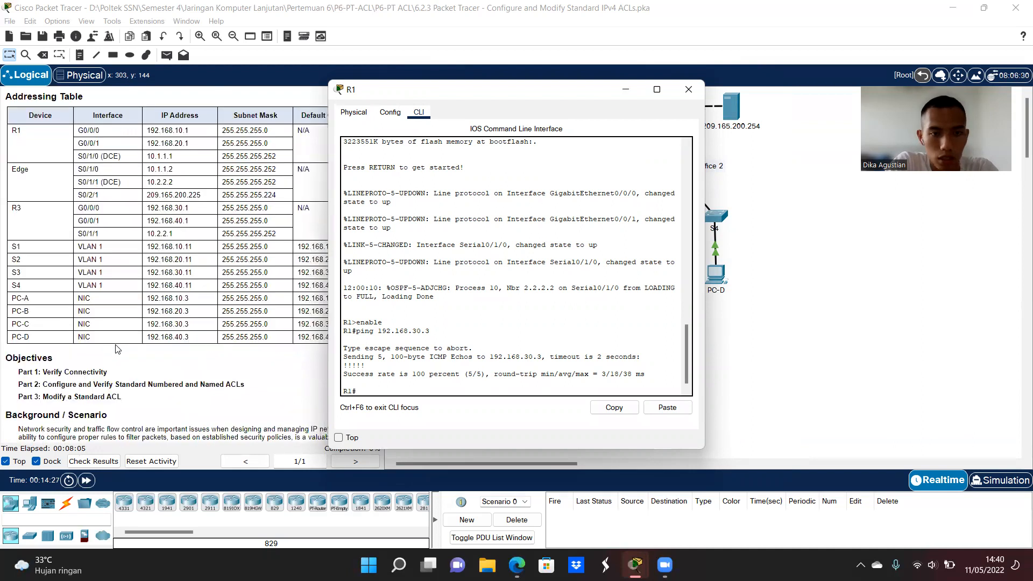
{"action": "type", "text": "pin"}
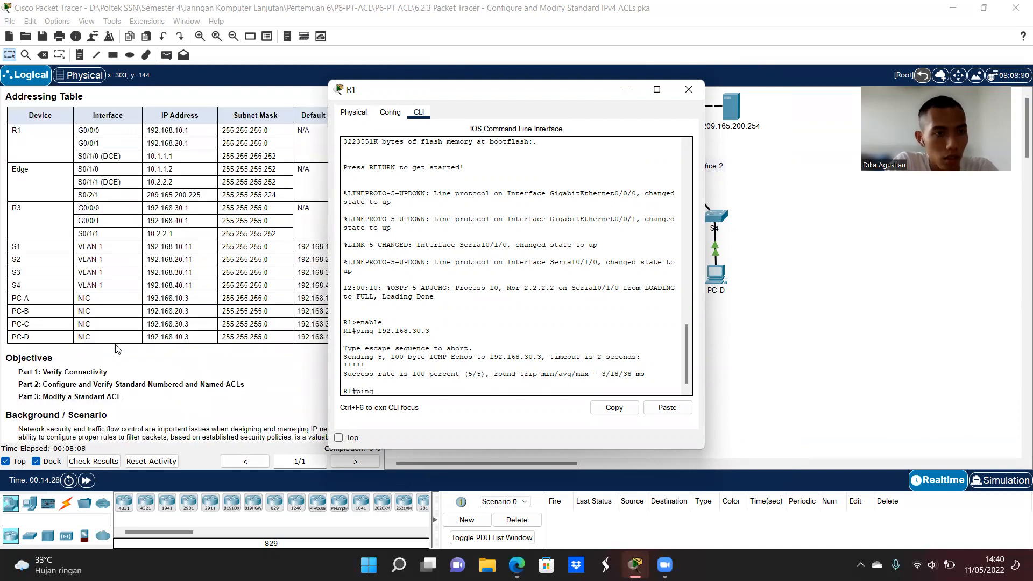
{"action": "type", "text": "g "}
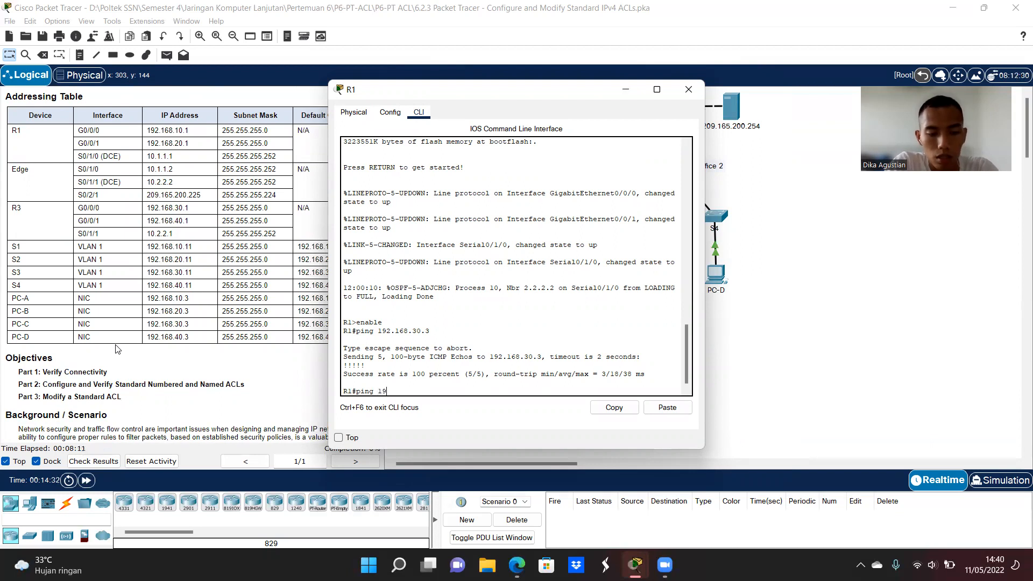
{"action": "type", "text": "192.168.40.3"}
{"action": "key", "text": "Return"}
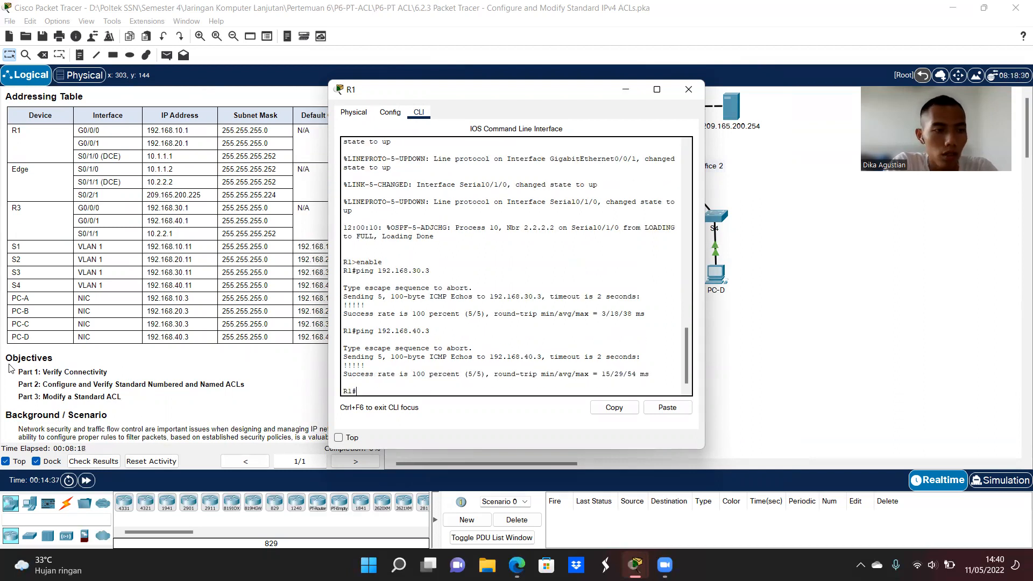
{"action": "scroll", "coordinate": [49, 307], "scroll_direction": "down", "scroll_amount": 10}
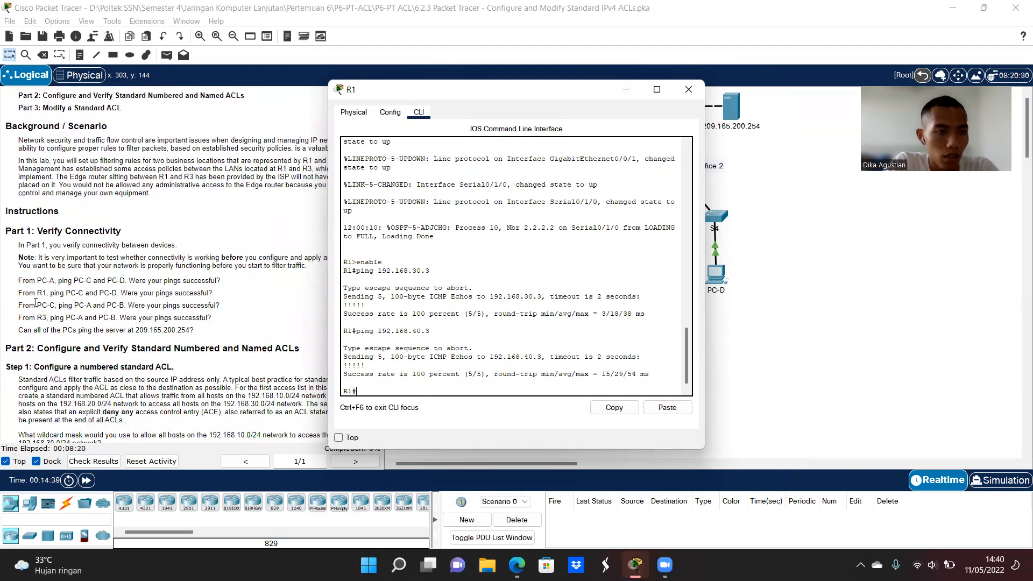
{"action": "left_click", "coordinate": [683, 86]}
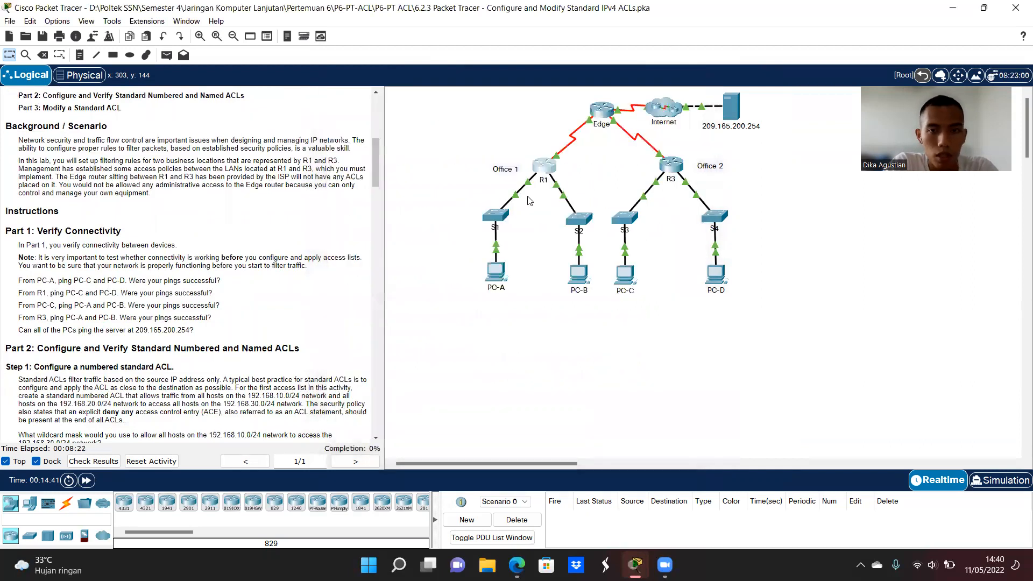
Ping PC-A at 192.168.10.3 from PC-C's command prompt, checking the addressing table for the address
{"action": "left_click", "coordinate": [624, 275]}
{"action": "left_click", "coordinate": [571, 160]}
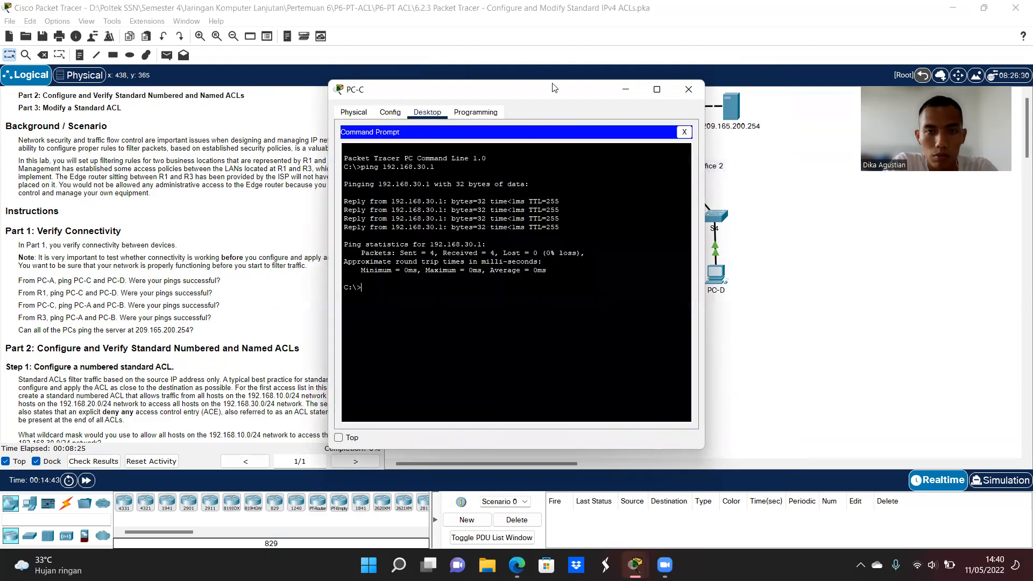
{"action": "left_click_drag", "start_coordinate": [551, 86], "coordinate": [647, 88]}
{"action": "scroll", "coordinate": [371, 285], "scroll_direction": "up", "scroll_amount": 10}
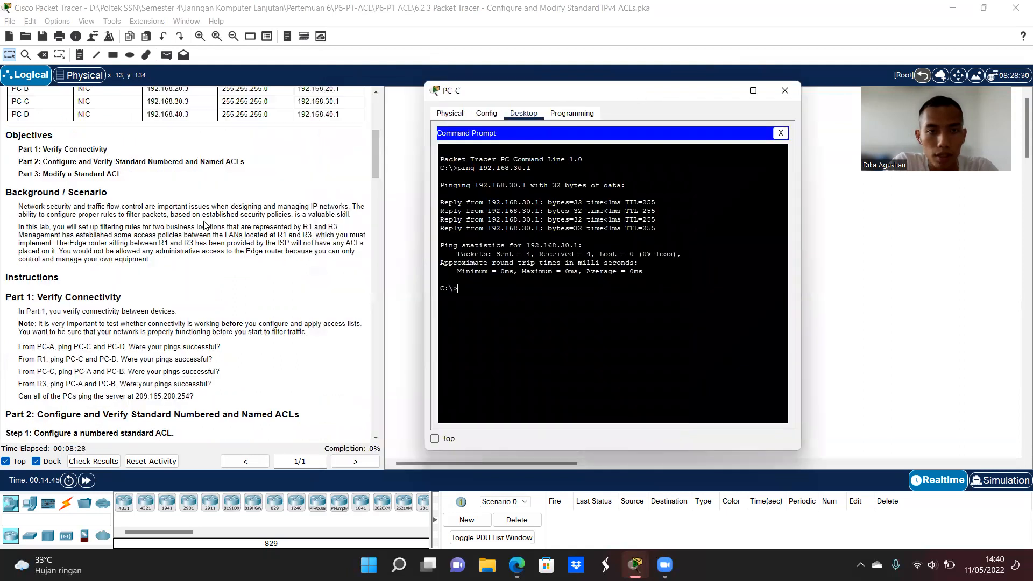
{"action": "type", "text": "ping"}
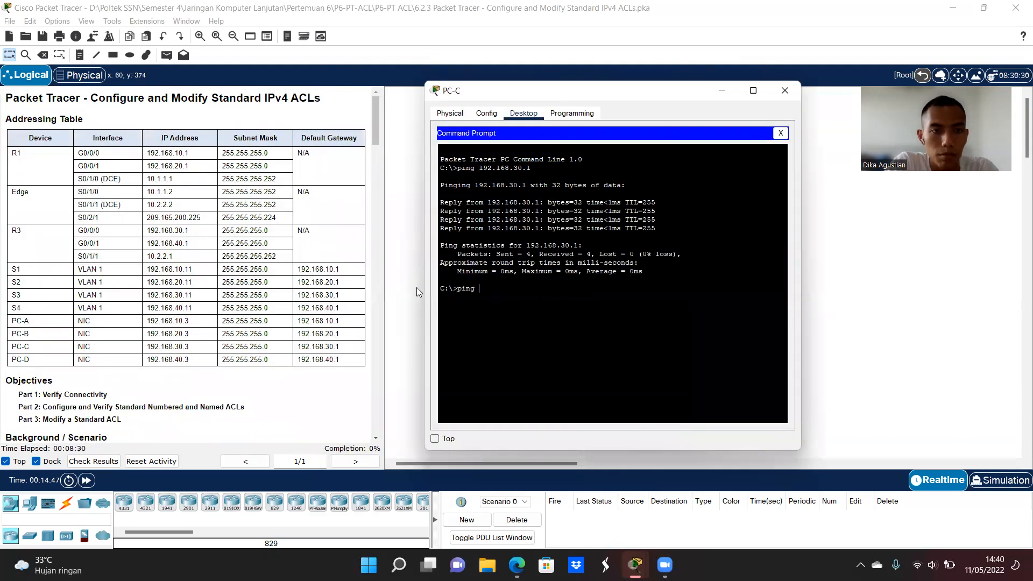
{"action": "type", "text": " 192.168.10.3"}
{"action": "key", "text": "Return"}
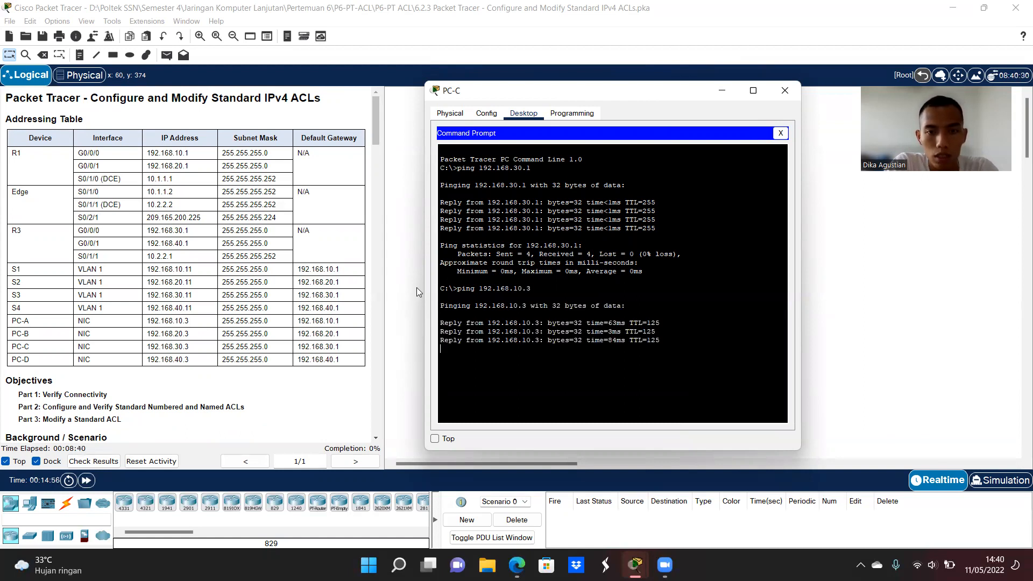
Ping PC-B at 192.168.20.3 from PC-C, close PC-C, and review the remaining Part 1 questions
{"action": "type", "text": "ping 192.168.20.3"}
{"action": "key", "text": "Return"}
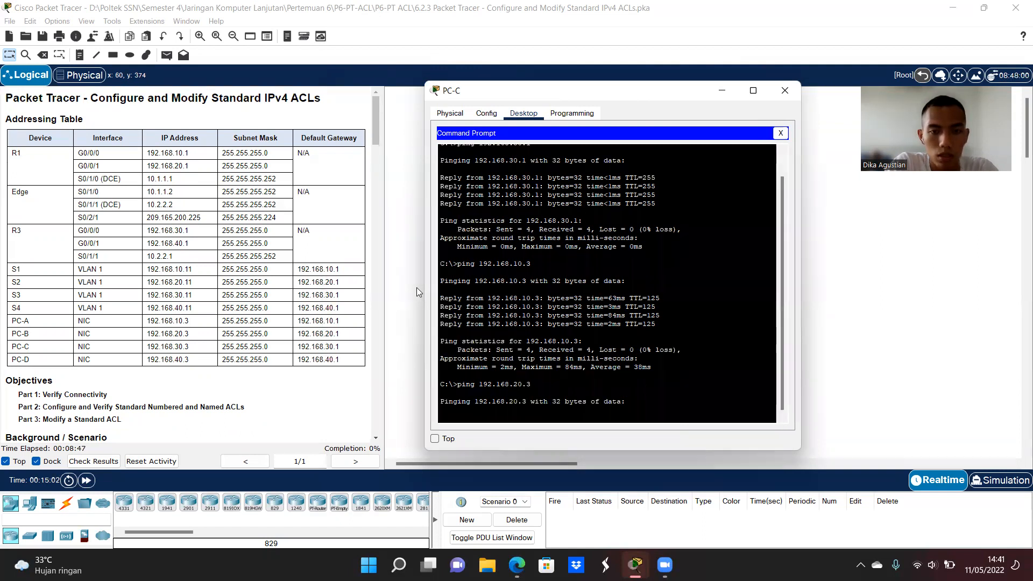
{"action": "scroll", "coordinate": [240, 334], "scroll_direction": "down", "scroll_amount": 8}
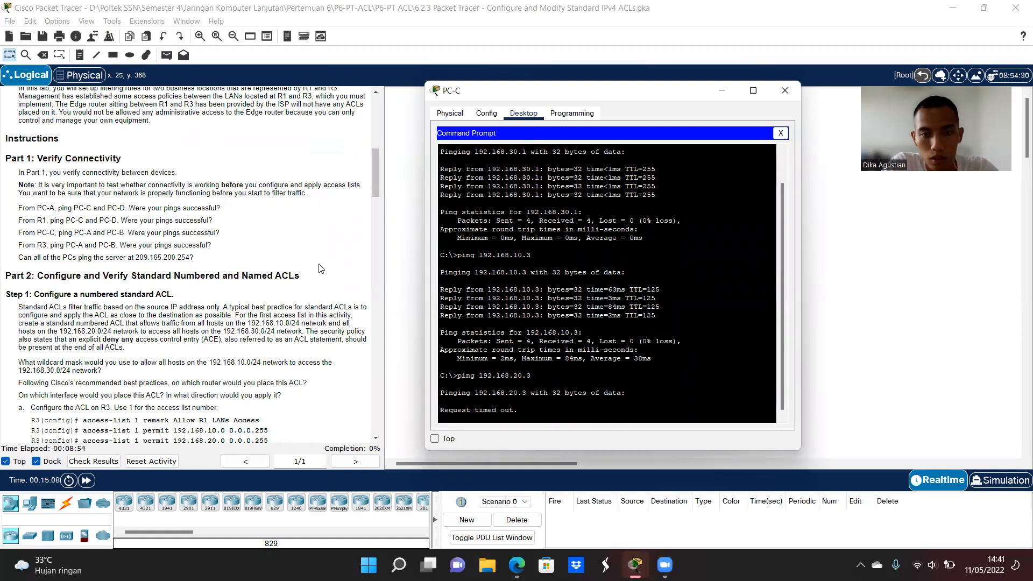
{"action": "left_click", "coordinate": [781, 91]}
{"action": "scroll", "coordinate": [218, 224], "scroll_direction": "down", "scroll_amount": 3}
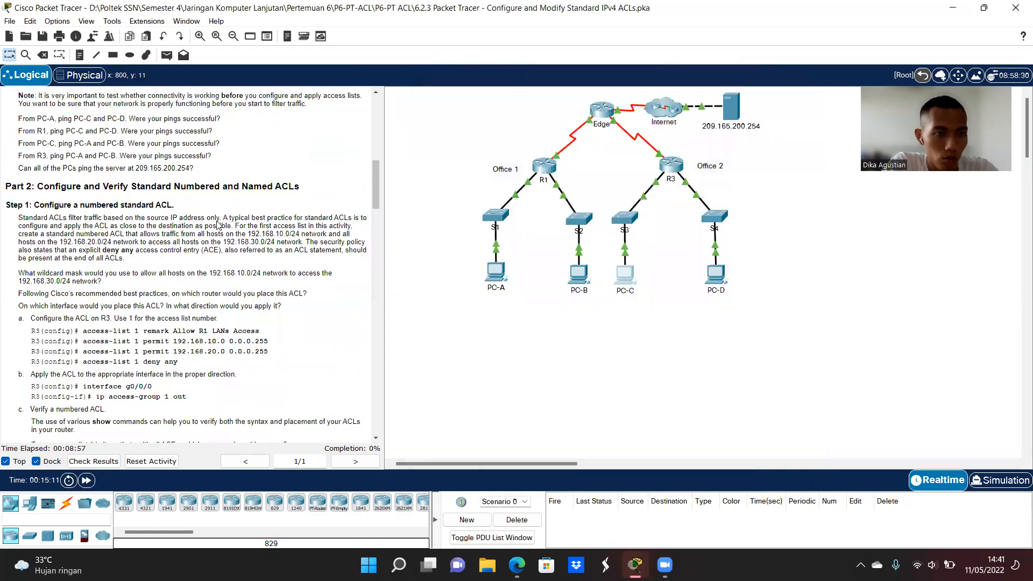
{"action": "scroll", "coordinate": [217, 225], "scroll_direction": "up", "scroll_amount": 3}
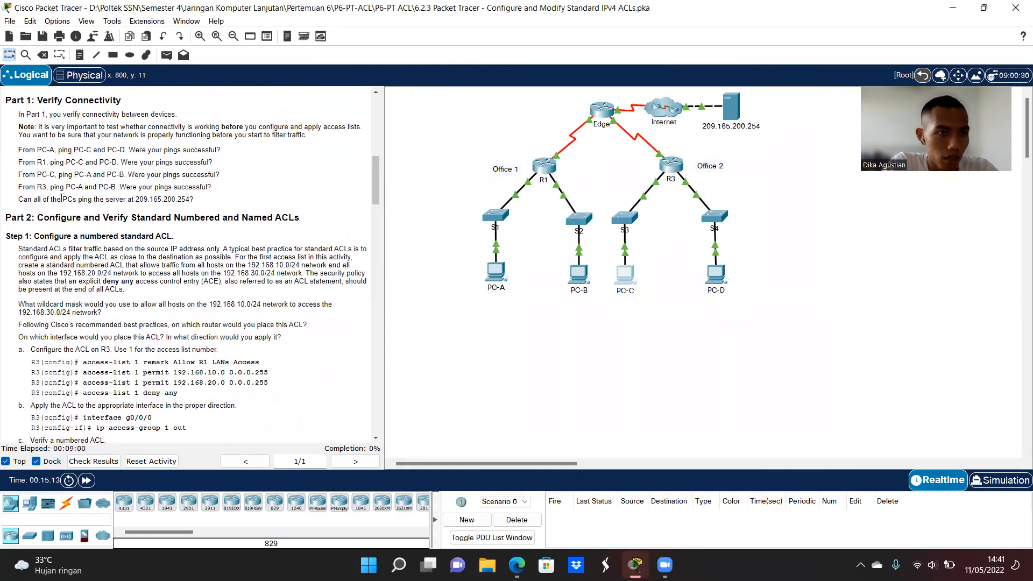
{"action": "scroll", "coordinate": [71, 226], "scroll_direction": "up", "scroll_amount": 2}
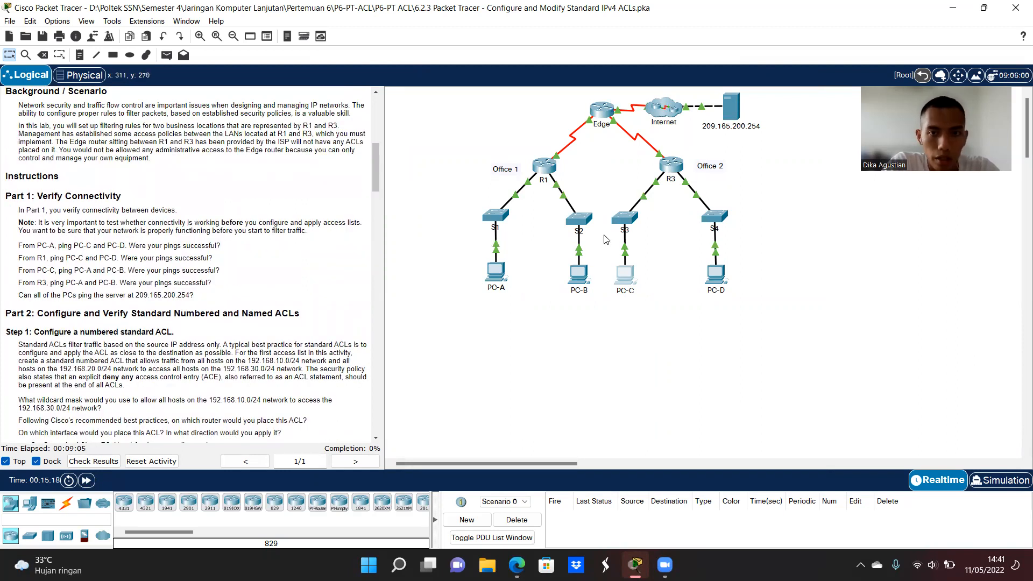
Enter privileged mode in R3's CLI and ping PC-A at 192.168.10.3, using the addressing table
{"action": "double_click", "coordinate": [673, 164]}
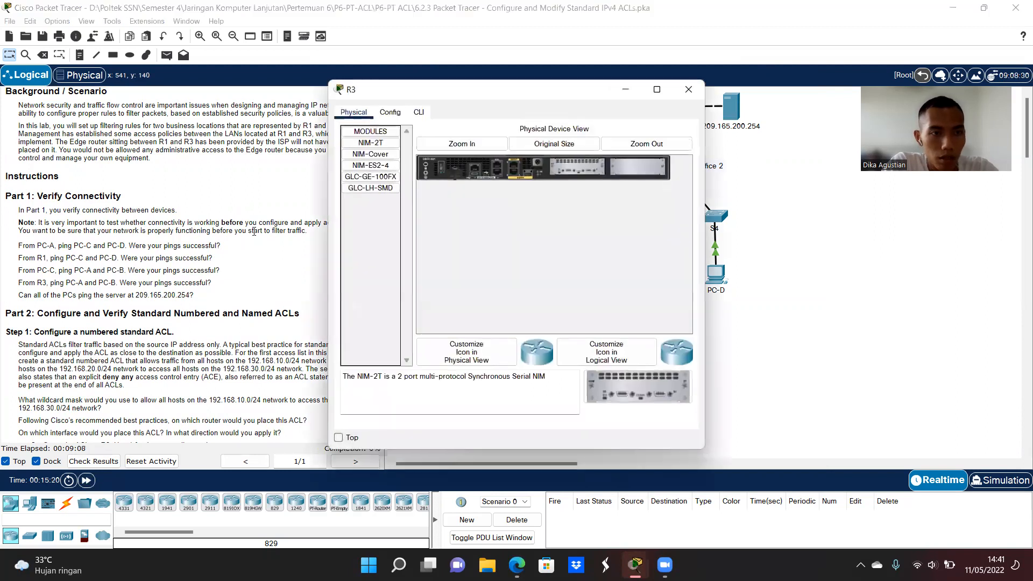
{"action": "scroll", "coordinate": [253, 231], "scroll_direction": "up", "scroll_amount": 3}
{"action": "scroll", "coordinate": [254, 231], "scroll_direction": "up", "scroll_amount": 5}
{"action": "left_click", "coordinate": [419, 112]}
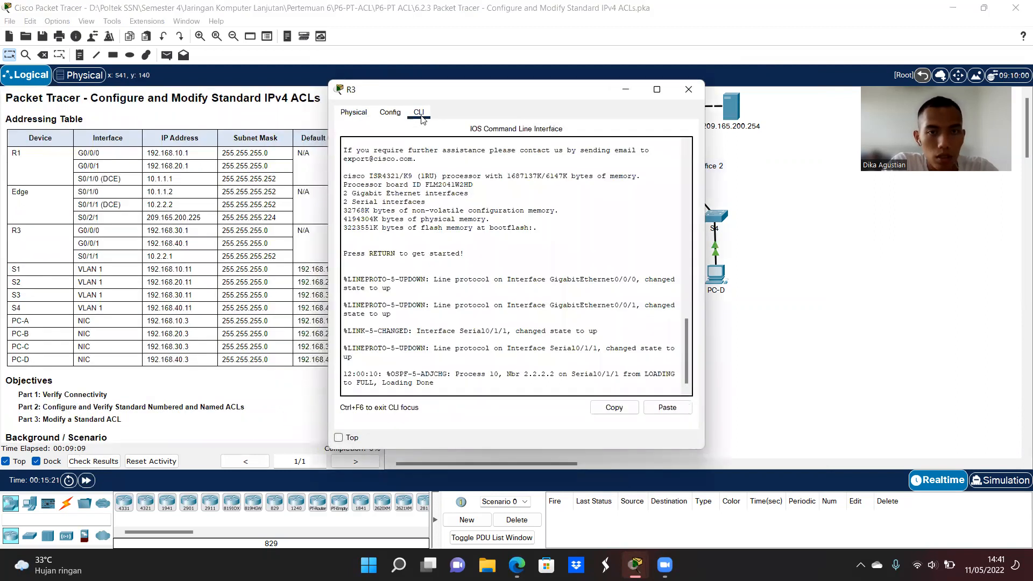
{"action": "key", "text": "Return"}
{"action": "type", "text": "enable"}
{"action": "key", "text": "Return"}
{"action": "type", "text": "ping 192"}
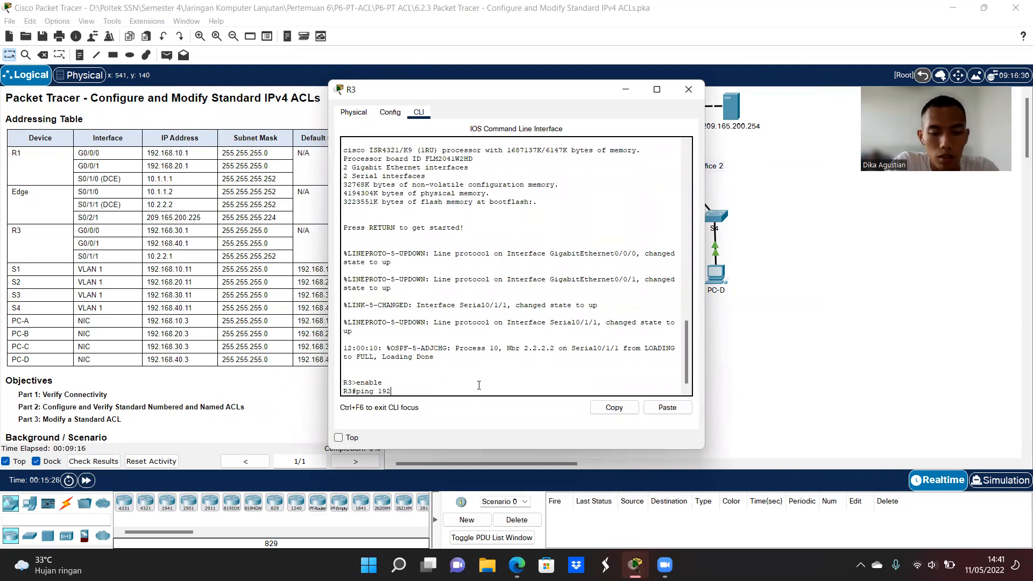
{"action": "type", "text": ".168.10.3"}
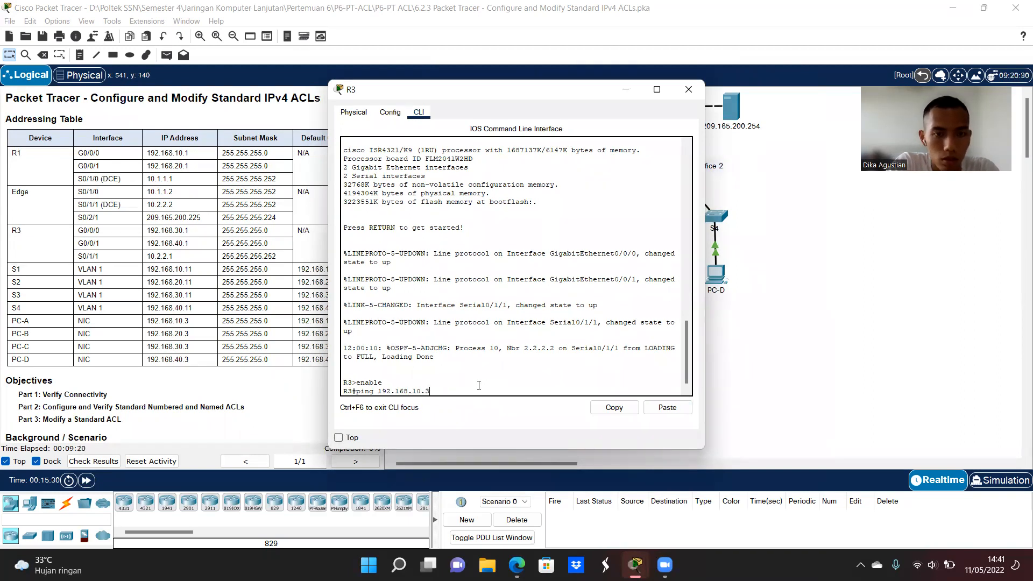
{"action": "key", "text": "Return"}
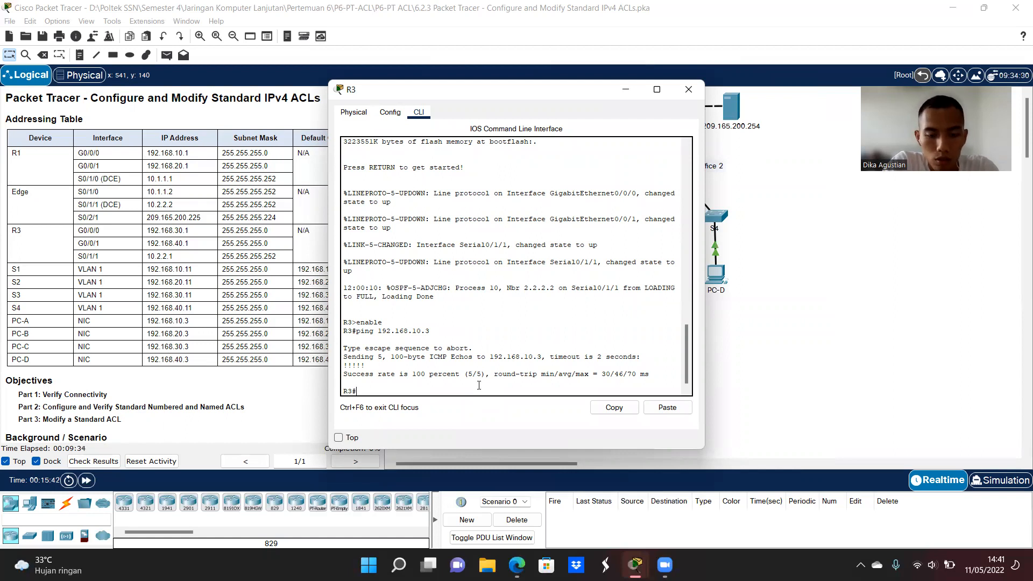
Ping PC-B at 192.168.20.3 from R3 and close R3
{"action": "type", "text": "ing"}
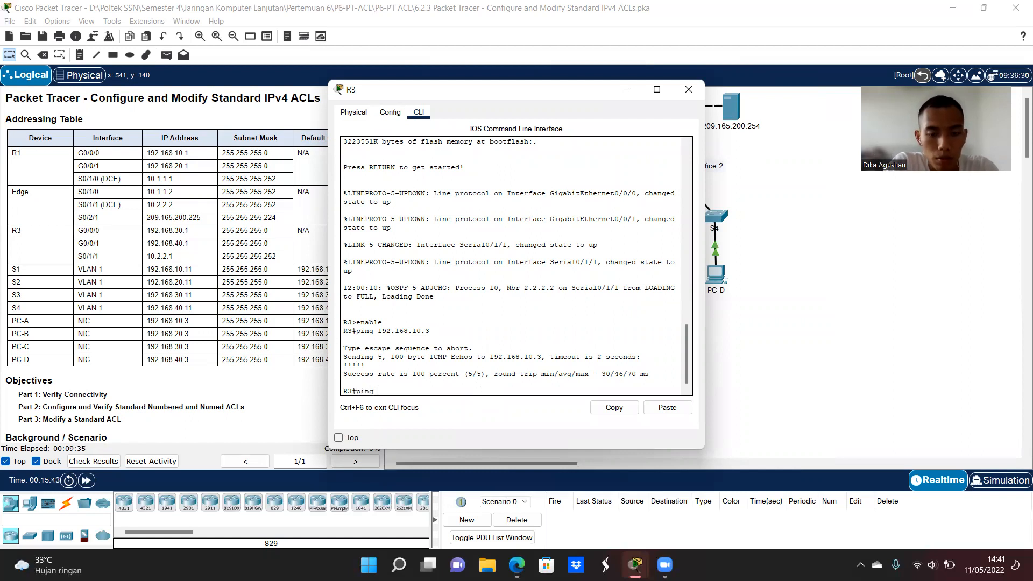
{"action": "type", "text": " 192"}
{"action": "type", "text": "68.20."}
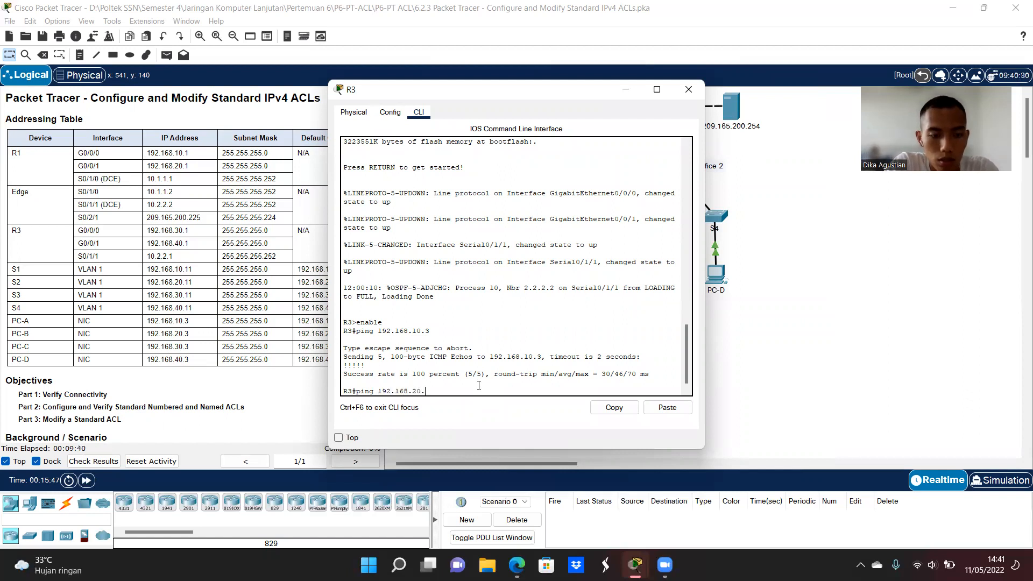
{"action": "type", "text": "3"}
{"action": "key", "text": "Return"}
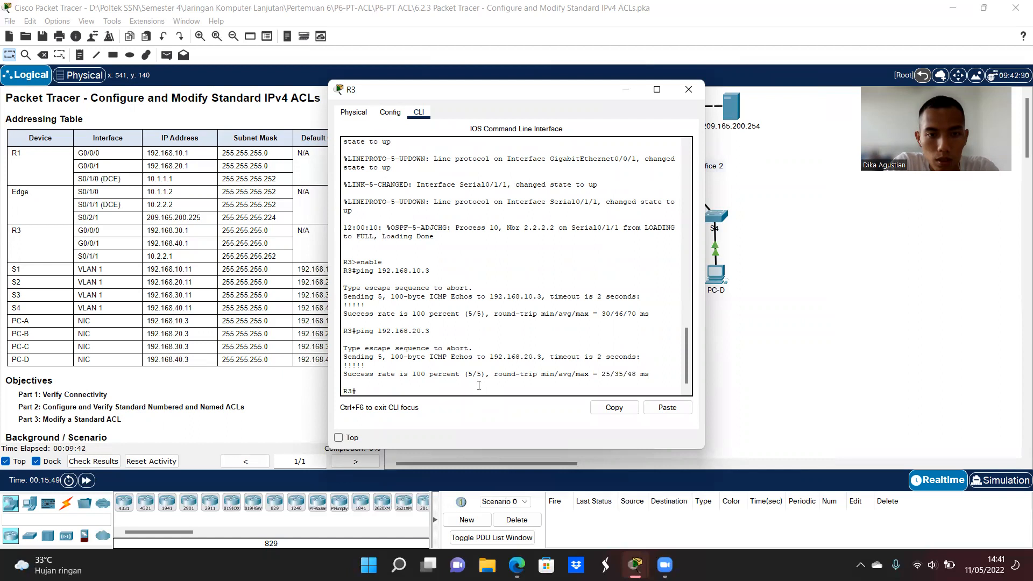
{"action": "left_click", "coordinate": [688, 89]}
Ping the server at 209.165.200.254 from PC-A's command prompt, checking the Part 1 questions for the address, and close PC-A
{"action": "scroll", "coordinate": [206, 269], "scroll_direction": "down", "scroll_amount": 5}
{"action": "scroll", "coordinate": [206, 271], "scroll_direction": "down", "scroll_amount": 3}
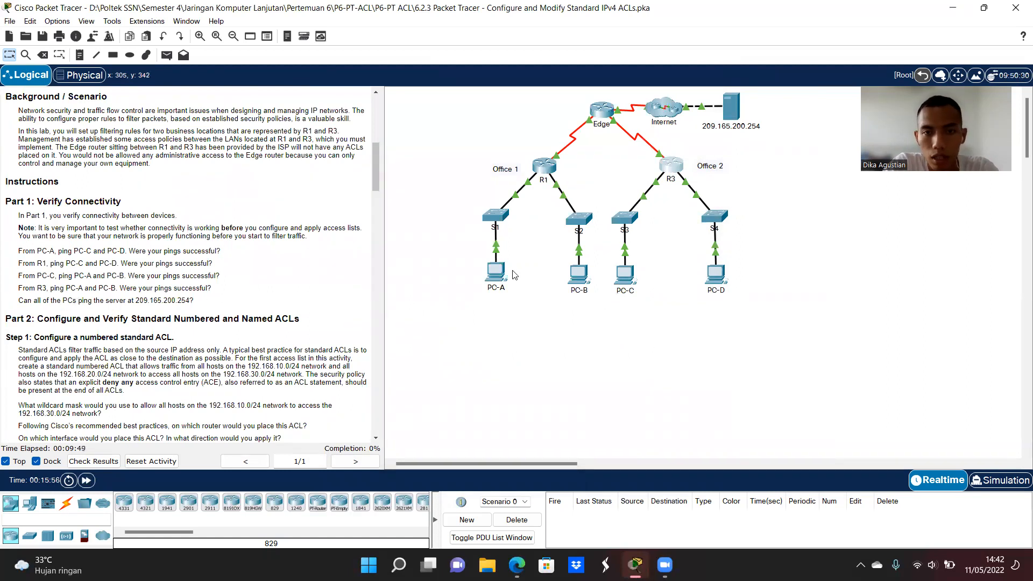
{"action": "left_click", "coordinate": [495, 272]}
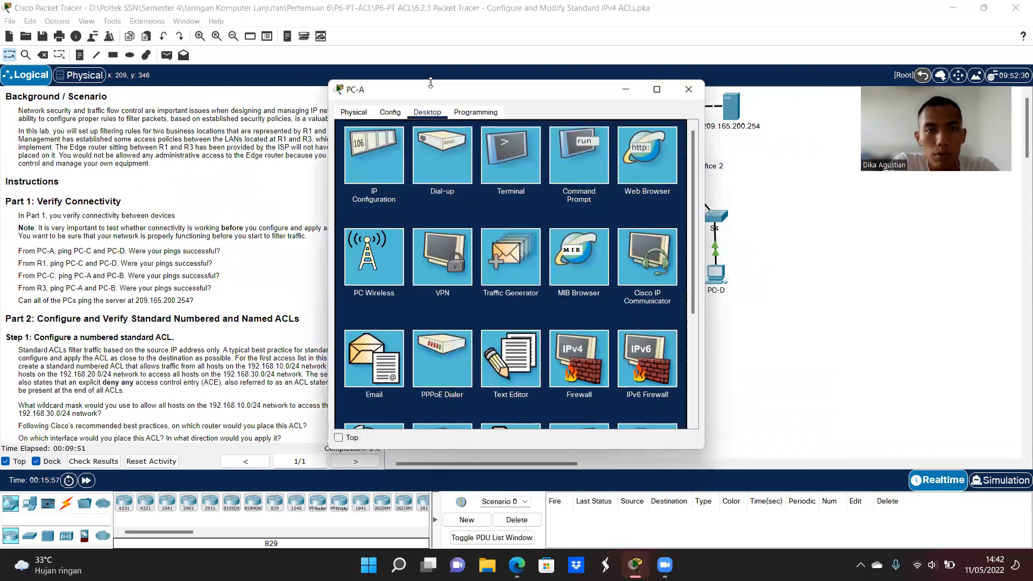
{"action": "left_click_drag", "start_coordinate": [438, 88], "coordinate": [498, 60]}
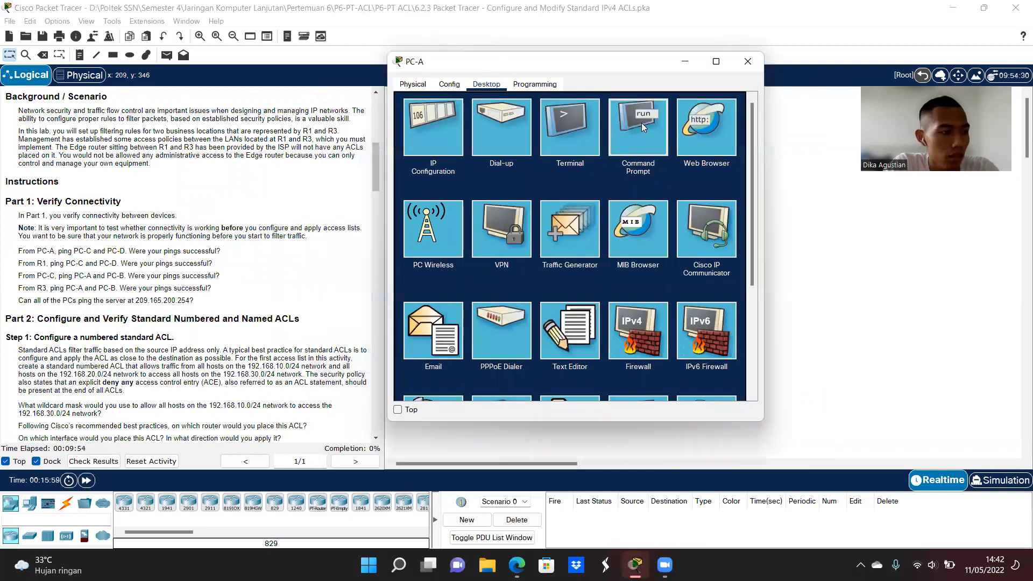
{"action": "left_click", "coordinate": [641, 123]}
{"action": "scroll", "coordinate": [123, 237], "scroll_direction": "up", "scroll_amount": 10}
{"action": "scroll", "coordinate": [123, 237], "scroll_direction": "down", "scroll_amount": 14}
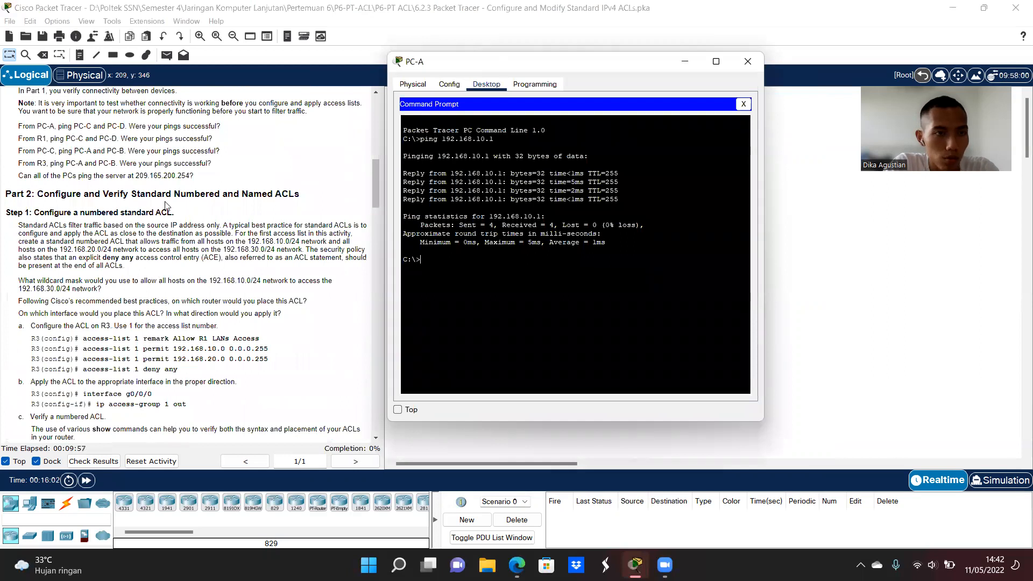
{"action": "scroll", "coordinate": [165, 206], "scroll_direction": "up", "scroll_amount": 3}
{"action": "type", "text": "ping 209.165.20"}
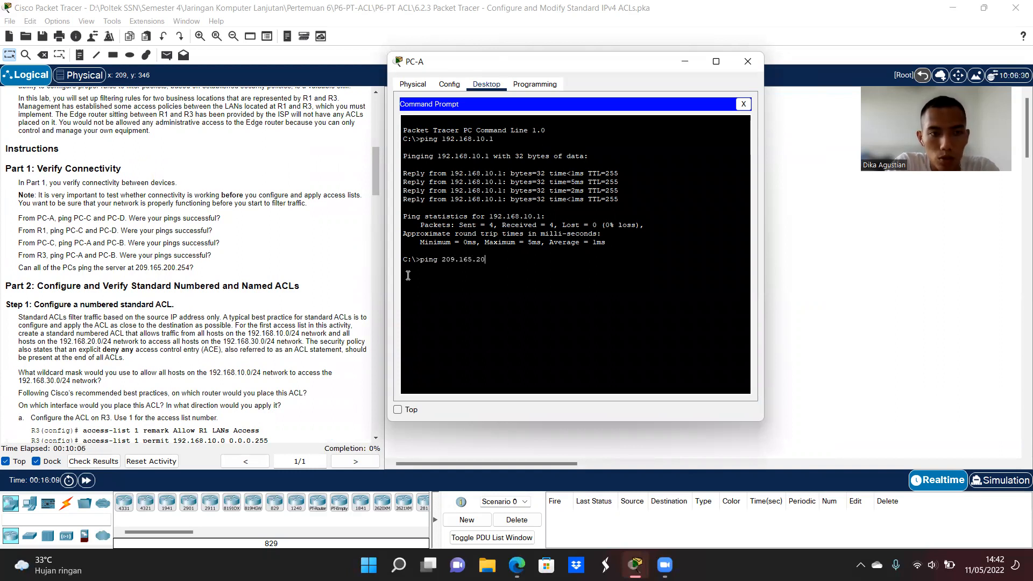
{"action": "type", "text": "0.254"}
{"action": "key", "text": "Return"}
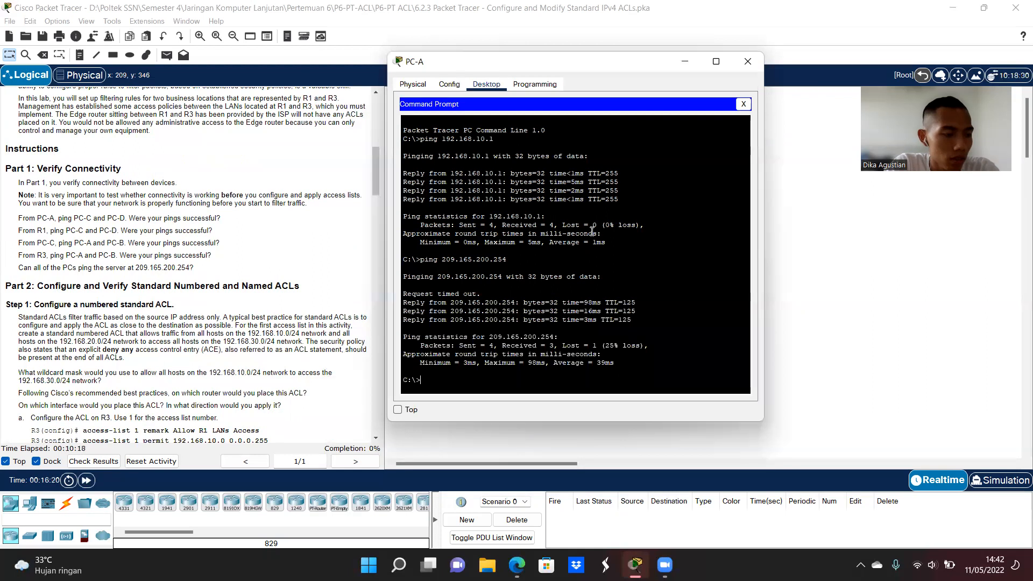
{"action": "left_click", "coordinate": [747, 61]}
Ping the server at 209.165.200.254 from PC-B's command prompt and close PC-B
{"action": "left_click", "coordinate": [579, 275]}
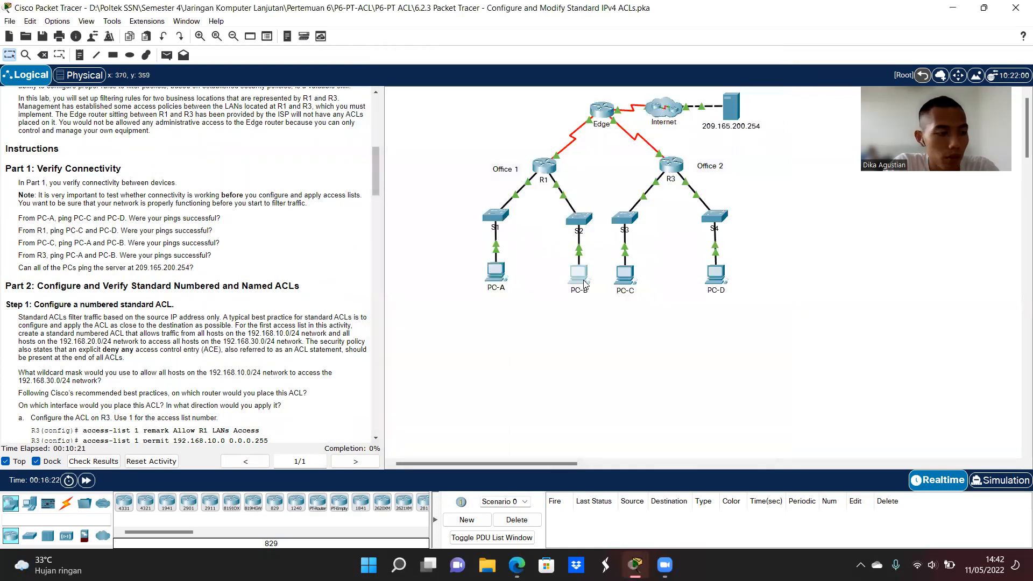
{"action": "left_click", "coordinate": [433, 115]}
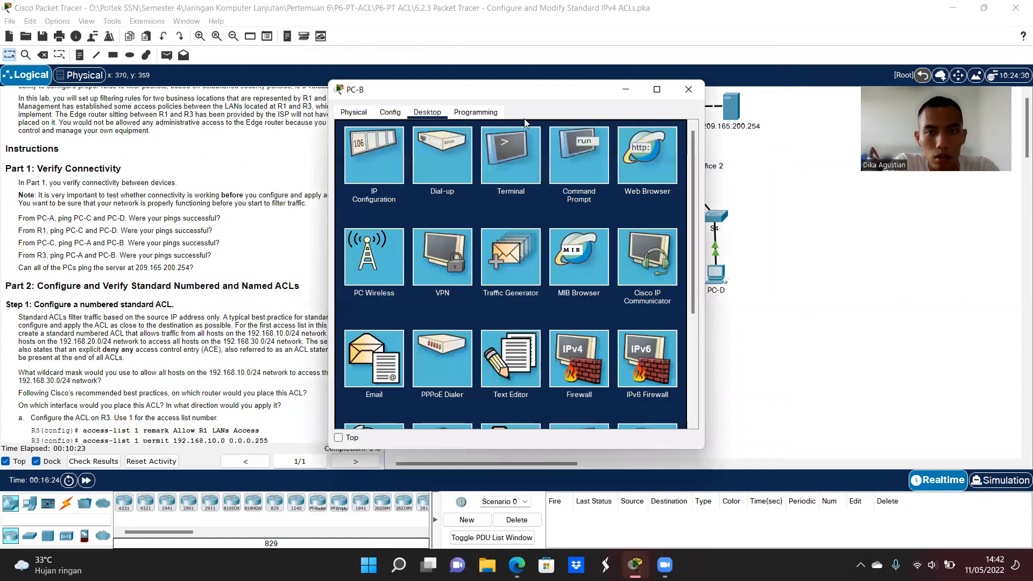
{"action": "left_click", "coordinate": [586, 145]}
{"action": "type", "text": "ping"}
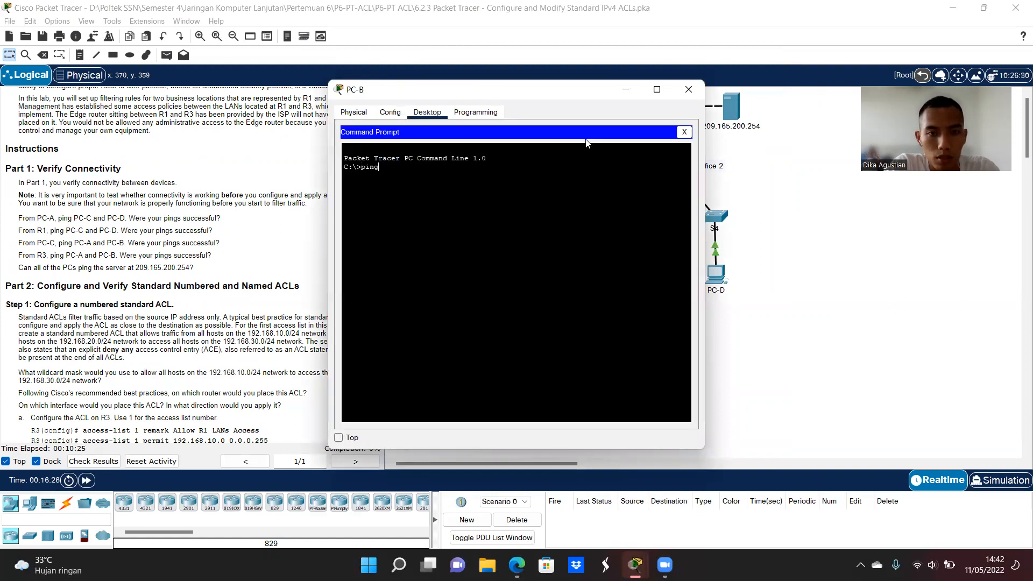
{"action": "type", "text": " 192."}
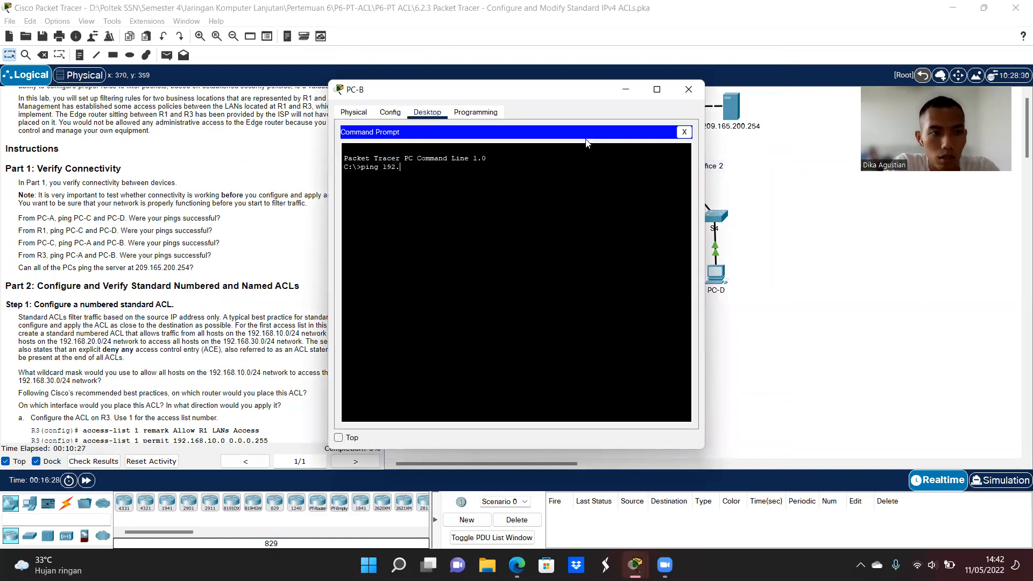
{"action": "key", "text": "BackSpace"}
{"action": "key", "text": "BackSpace"}
{"action": "key", "text": "BackSpace"}
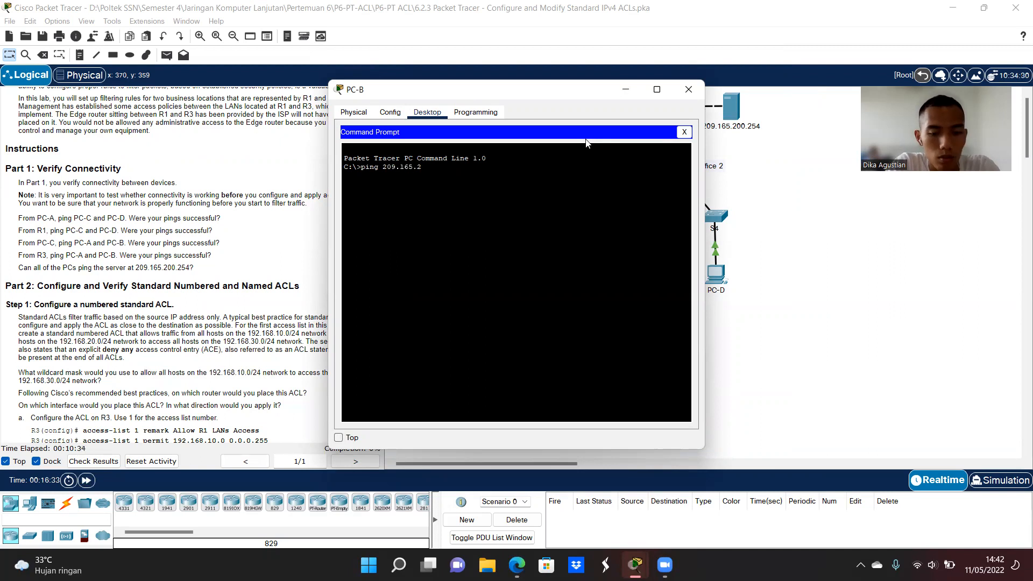
{"action": "type", "text": "209.165.200.254"}
{"action": "key", "text": "Return"}
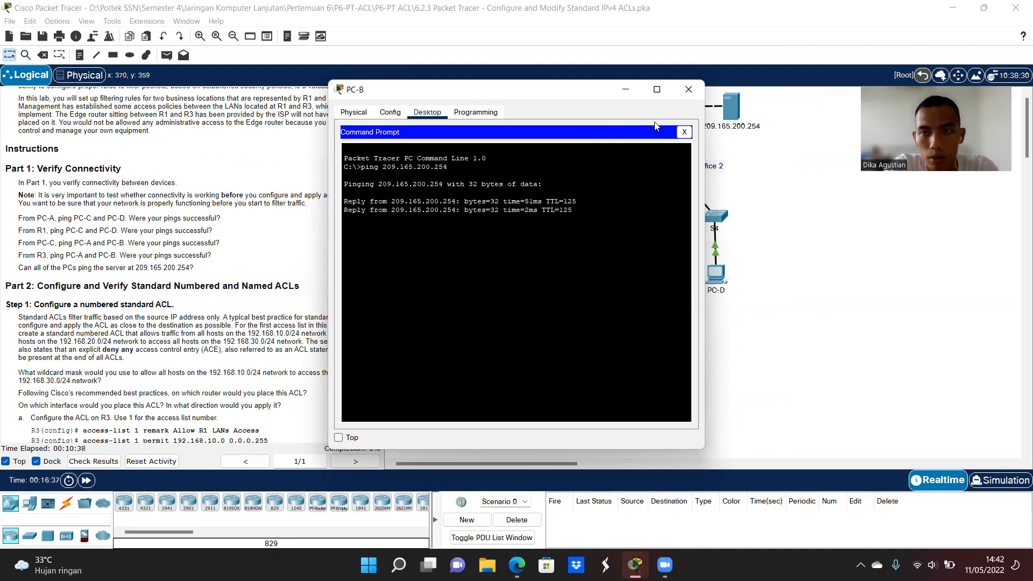
{"action": "left_click", "coordinate": [685, 91]}
Ping the server at 209.165.200.254 from PC-C's command prompt and close PC-C
{"action": "left_click", "coordinate": [614, 284]}
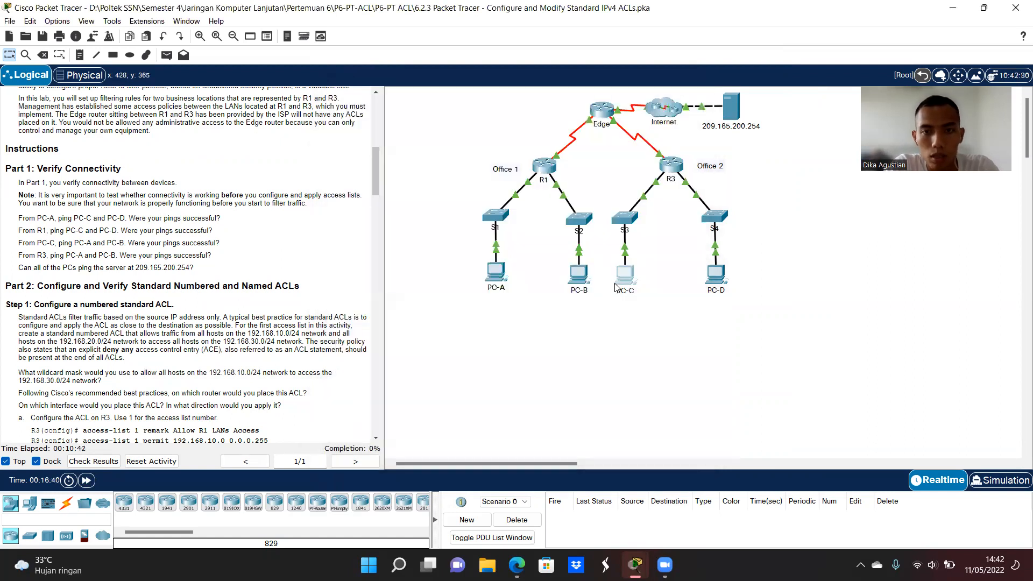
{"action": "left_click", "coordinate": [576, 154]}
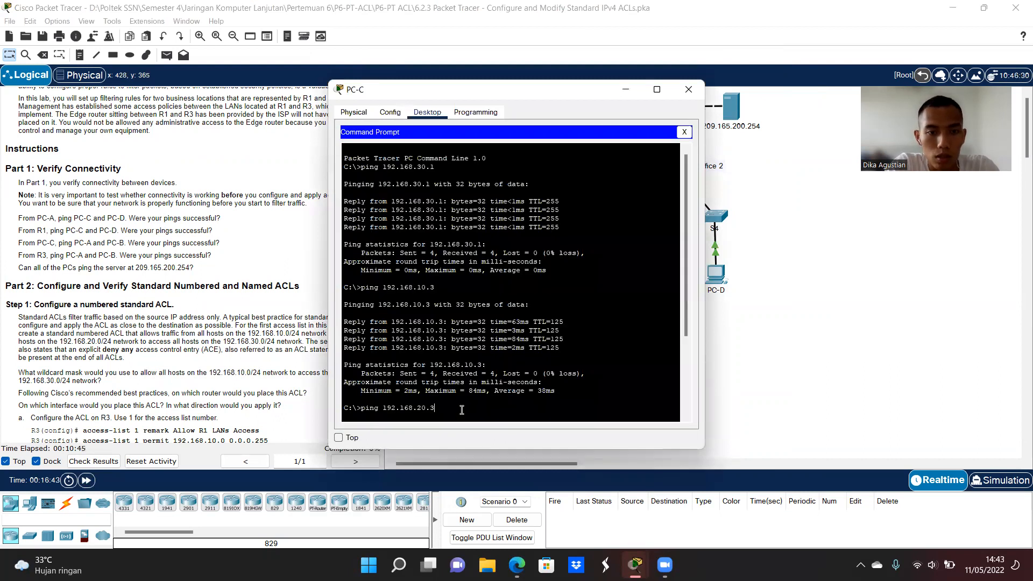
{"action": "key", "text": "Return"}
{"action": "type", "text": "ping 192.1"}
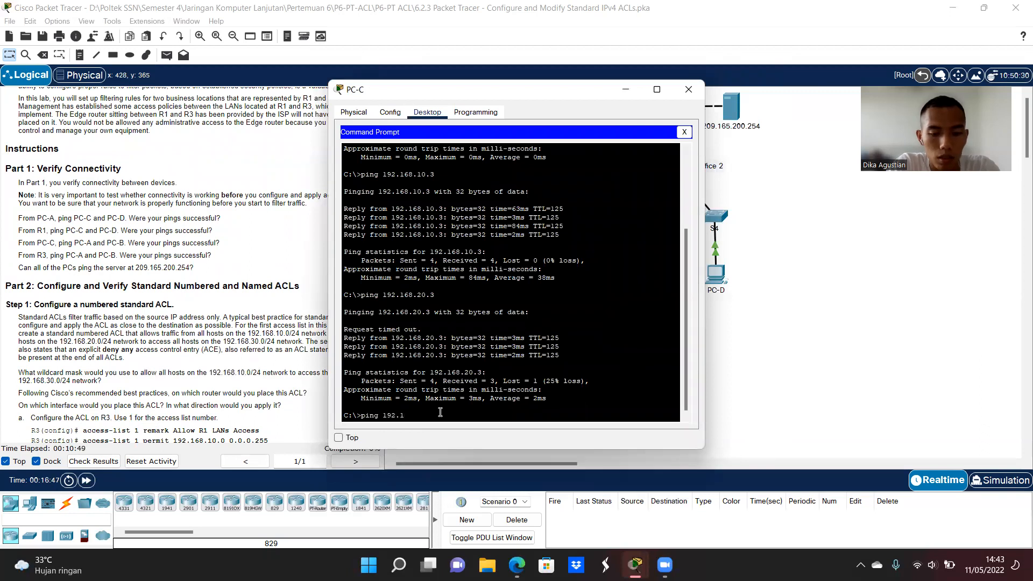
{"action": "key", "text": "BackSpace"}
{"action": "key", "text": "BackSpace"}
{"action": "key", "text": "BackSpace"}
{"action": "key", "text": "BackSpace"}
{"action": "key", "text": "BackSpace"}
{"action": "type", "text": "209.1"}
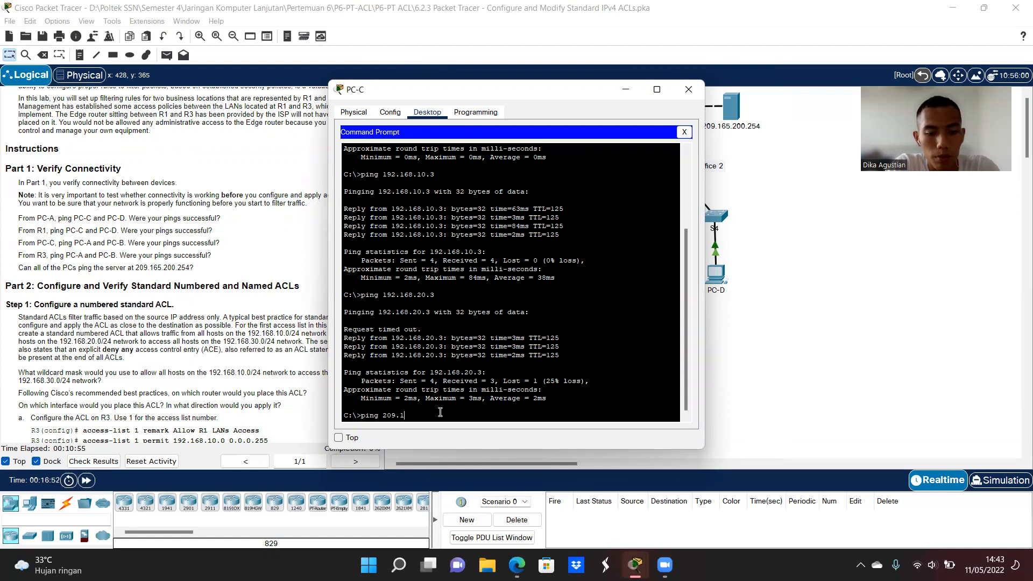
{"action": "type", "text": "65."}
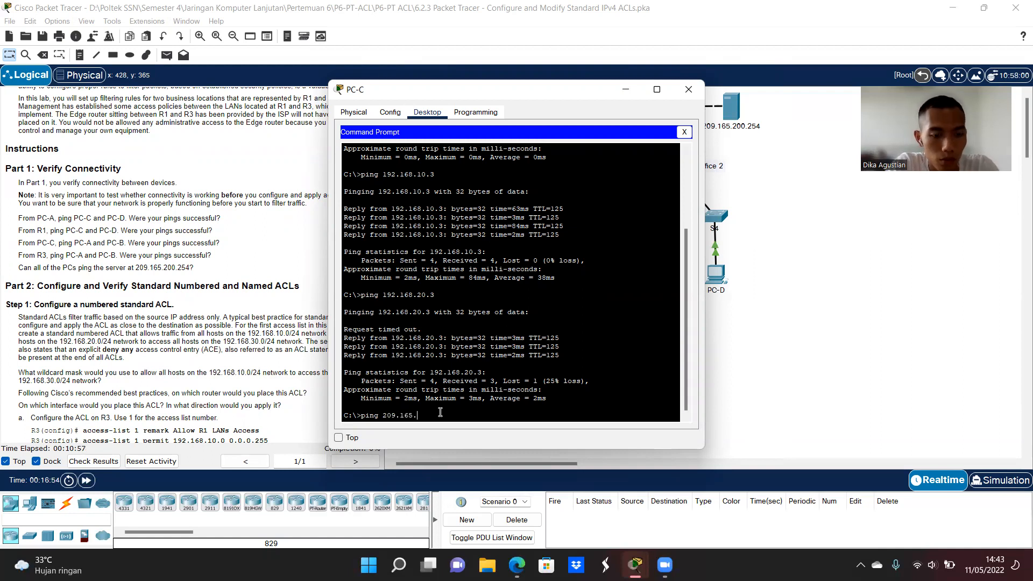
{"action": "type", "text": "200.25"}
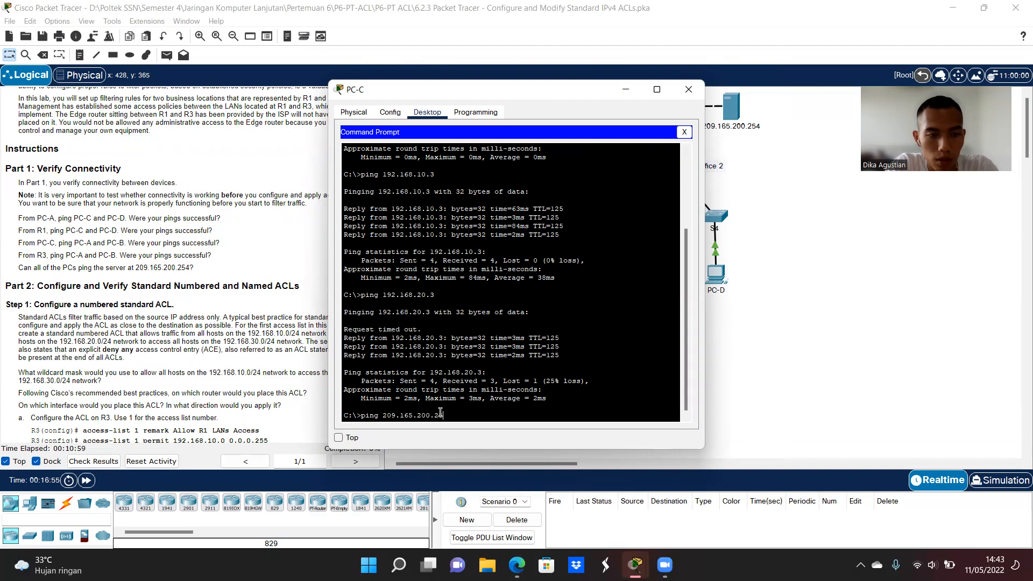
{"action": "type", "text": "4"}
{"action": "key", "text": "Return"}
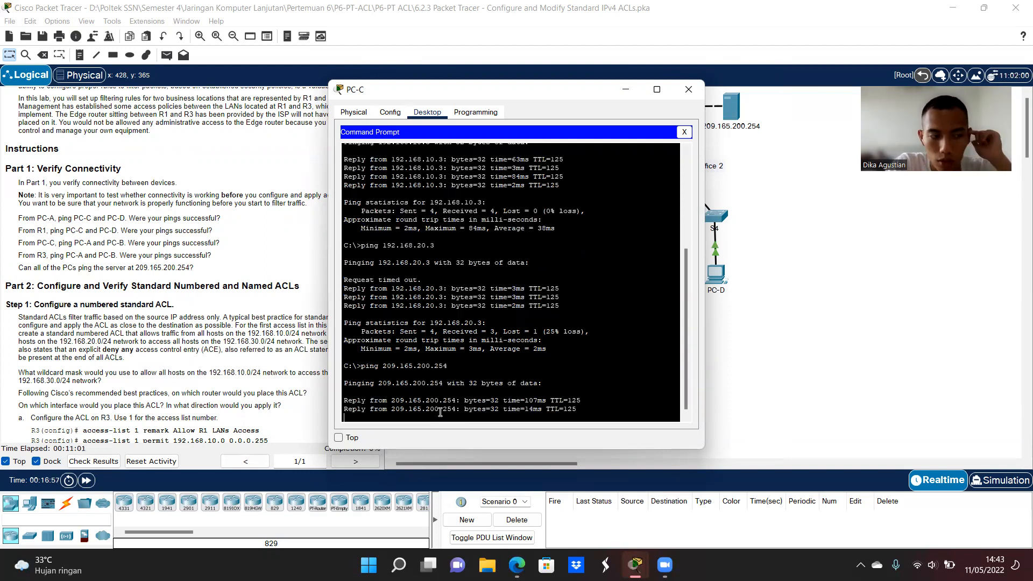
{"action": "left_click", "coordinate": [688, 90]}
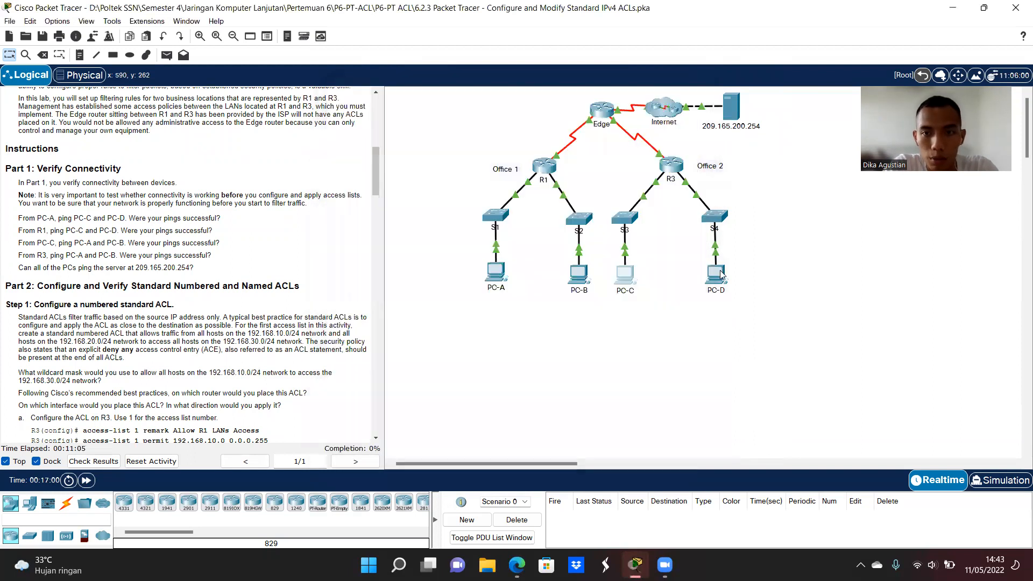
Ping the server at 209.165.200.254 from PC-D's command prompt, review the Part 1 questions, and close PC-D
{"action": "left_click", "coordinate": [715, 275]}
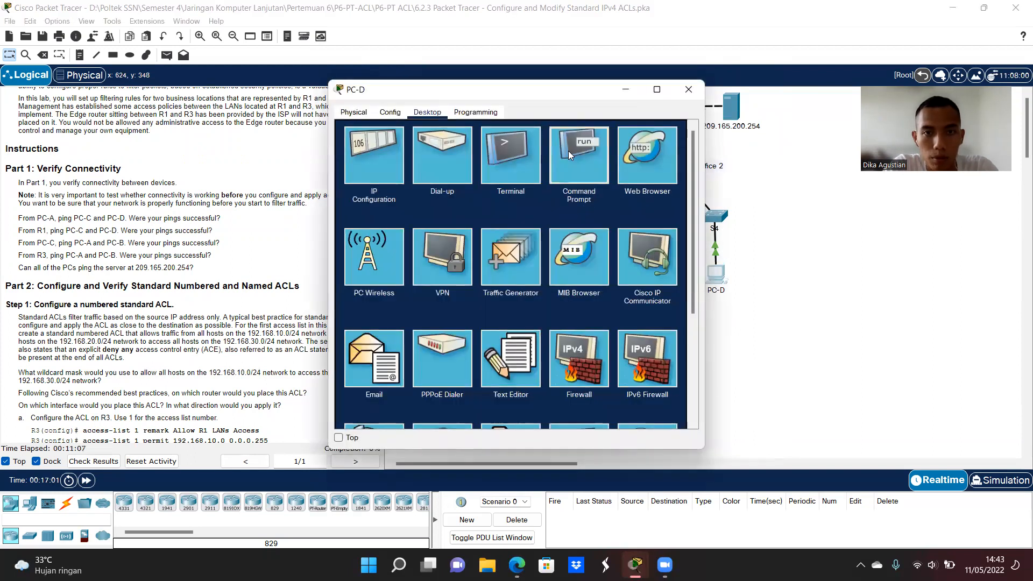
{"action": "left_click", "coordinate": [568, 150]}
{"action": "type", "text": "ping"}
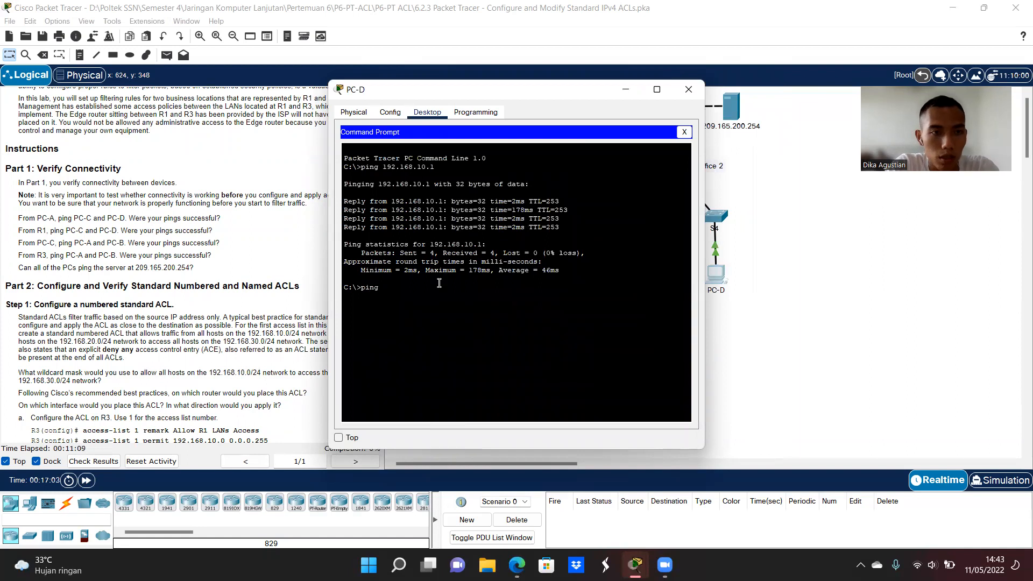
{"action": "type", "text": " 209.165.2000"}
{"action": "key", "text": "BackSpace"}
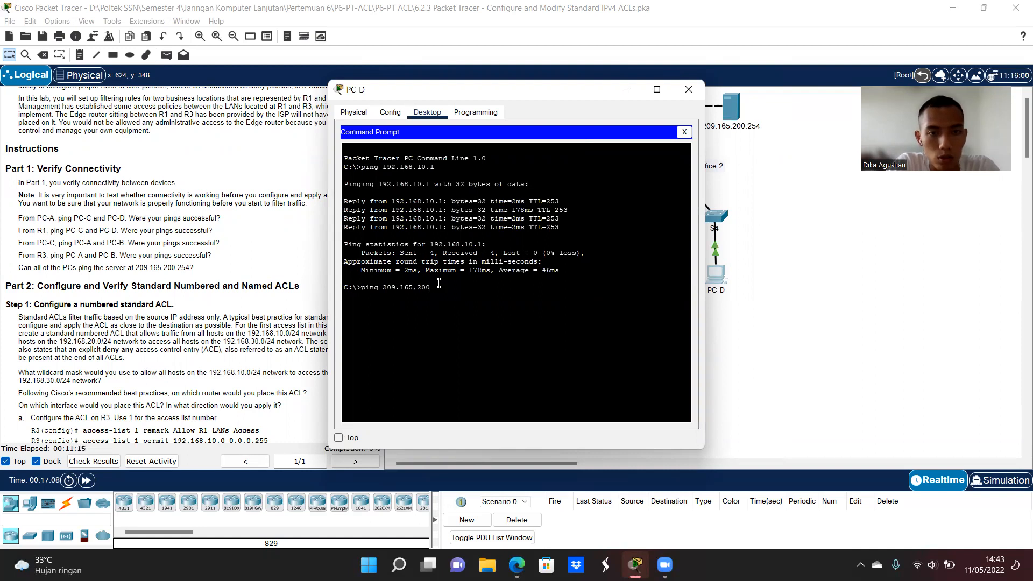
{"action": "type", "text": ".254"}
{"action": "key", "text": "Return"}
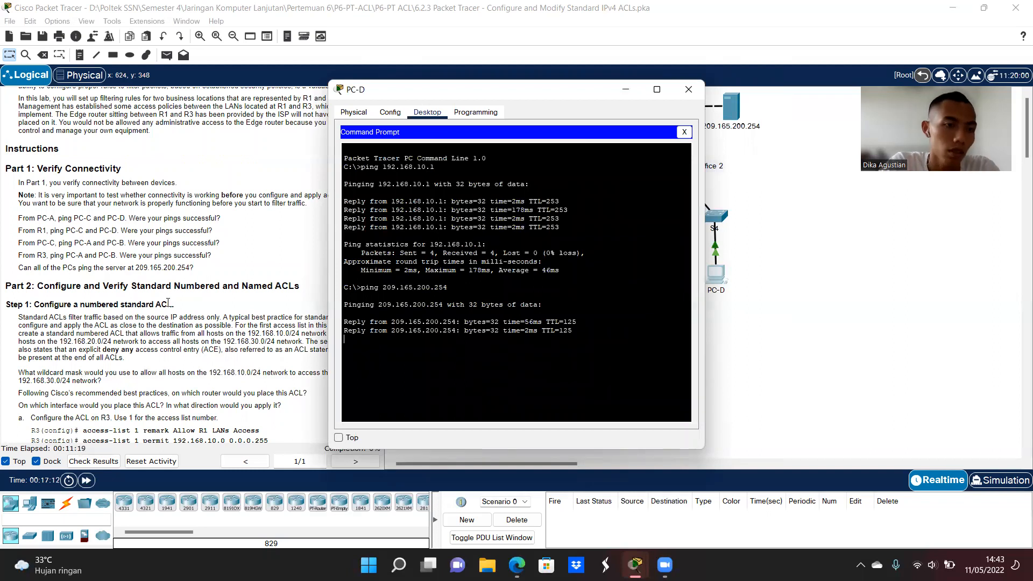
{"action": "scroll", "coordinate": [160, 239], "scroll_direction": "down", "scroll_amount": 3}
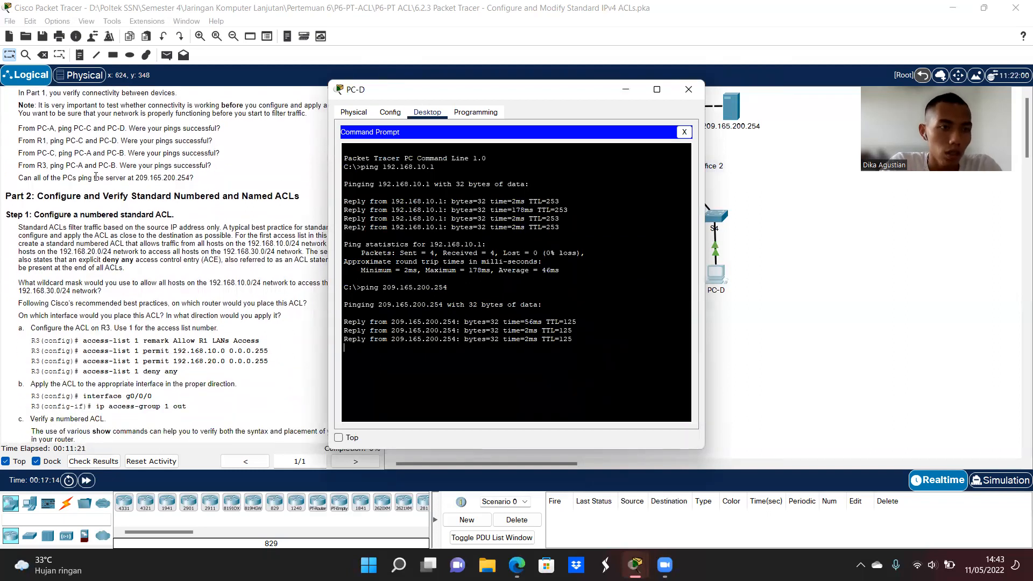
{"action": "scroll", "coordinate": [97, 237], "scroll_direction": "up", "scroll_amount": 3}
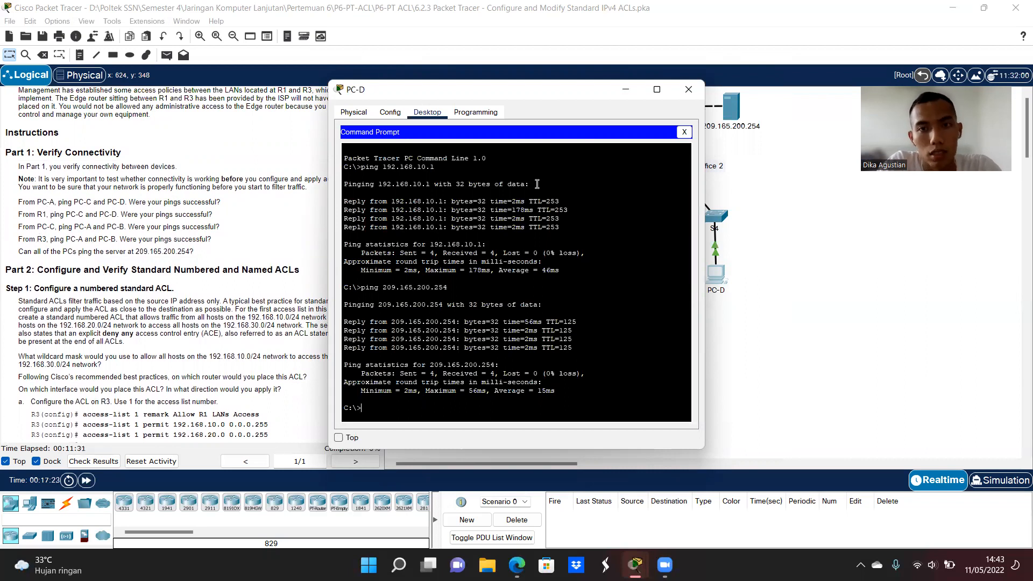
{"action": "left_click", "coordinate": [701, 90]}
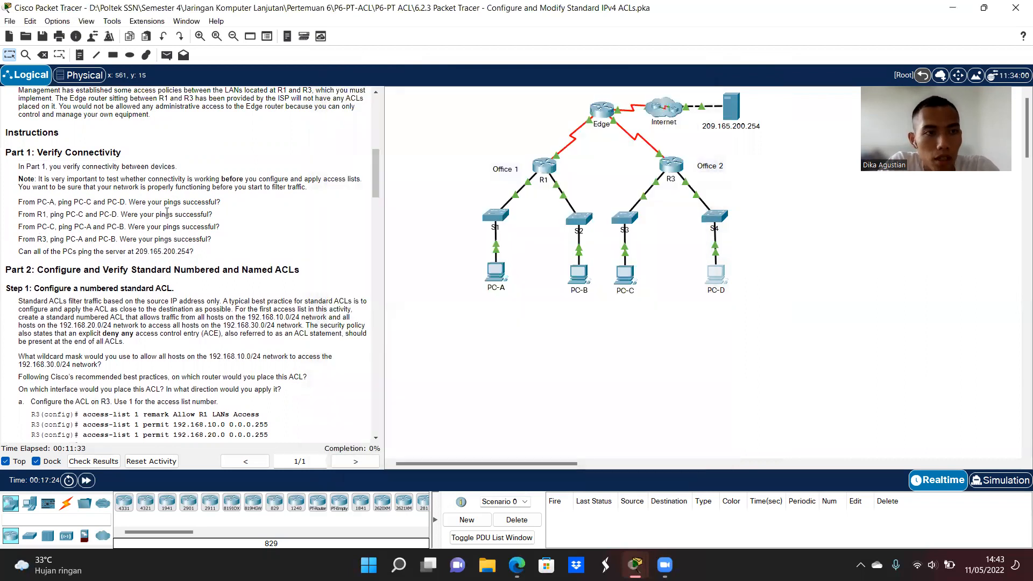
Read Part 2 Step 1 on configuring a numbered standard ACL, including the wildcard mask and placement questions and the R3 commands
{"action": "scroll", "coordinate": [23, 275], "scroll_direction": "down", "scroll_amount": 2}
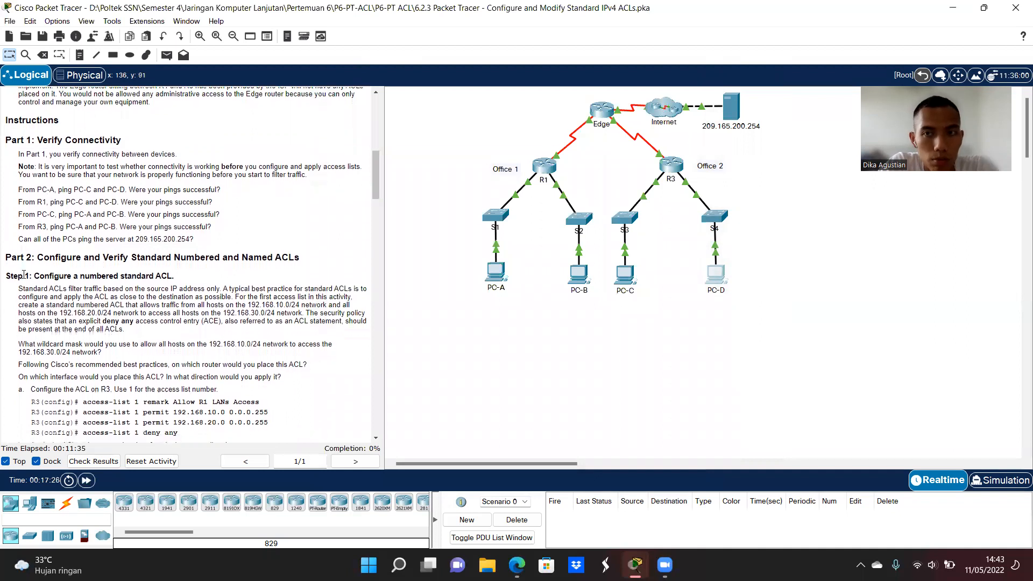
{"action": "scroll", "coordinate": [49, 242], "scroll_direction": "down", "scroll_amount": 2}
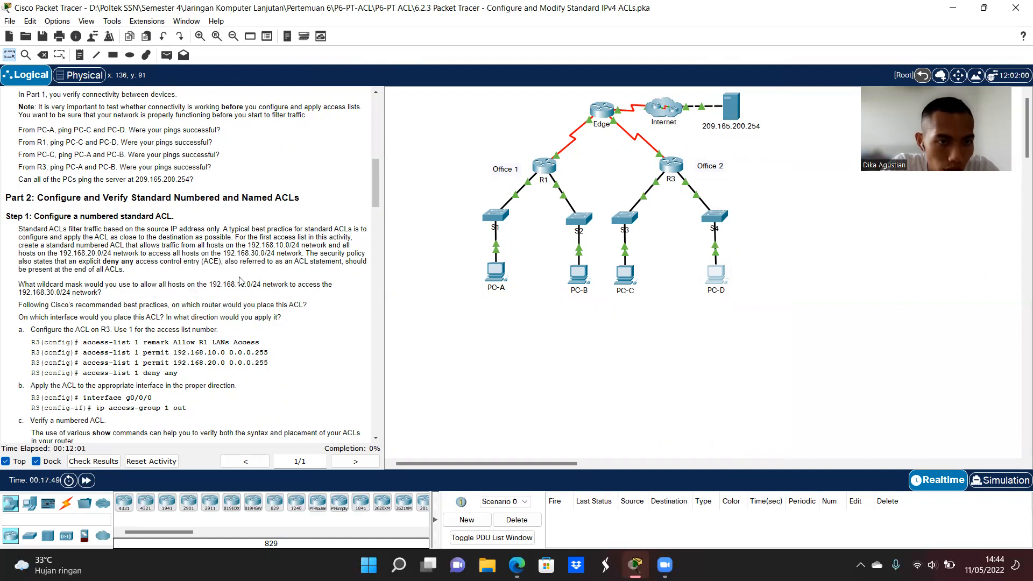
{"action": "scroll", "coordinate": [82, 301], "scroll_direction": "down", "scroll_amount": 1}
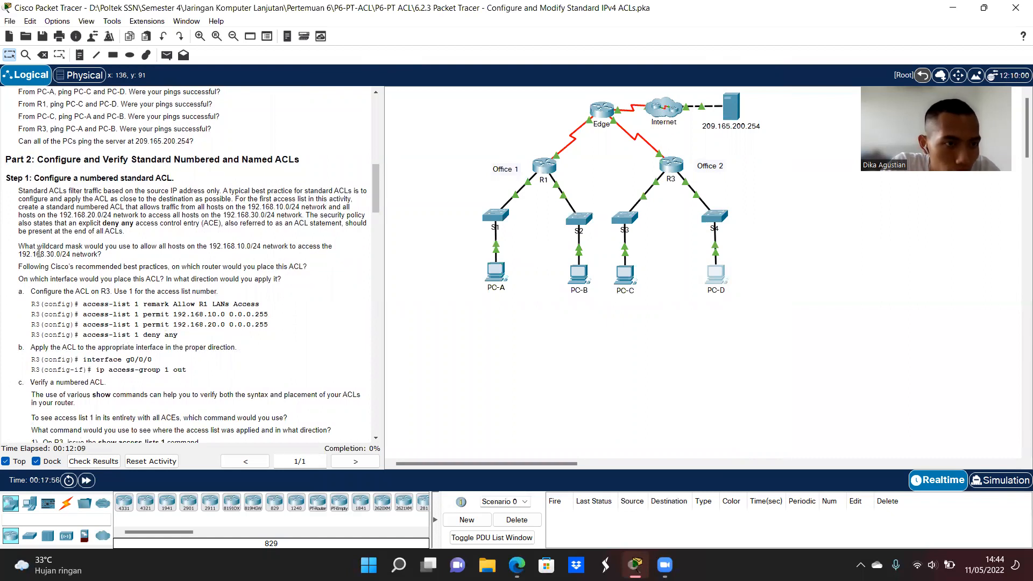
{"action": "double_click", "coordinate": [76, 246]}
{"action": "left_click", "coordinate": [44, 245], "text": "shift"}
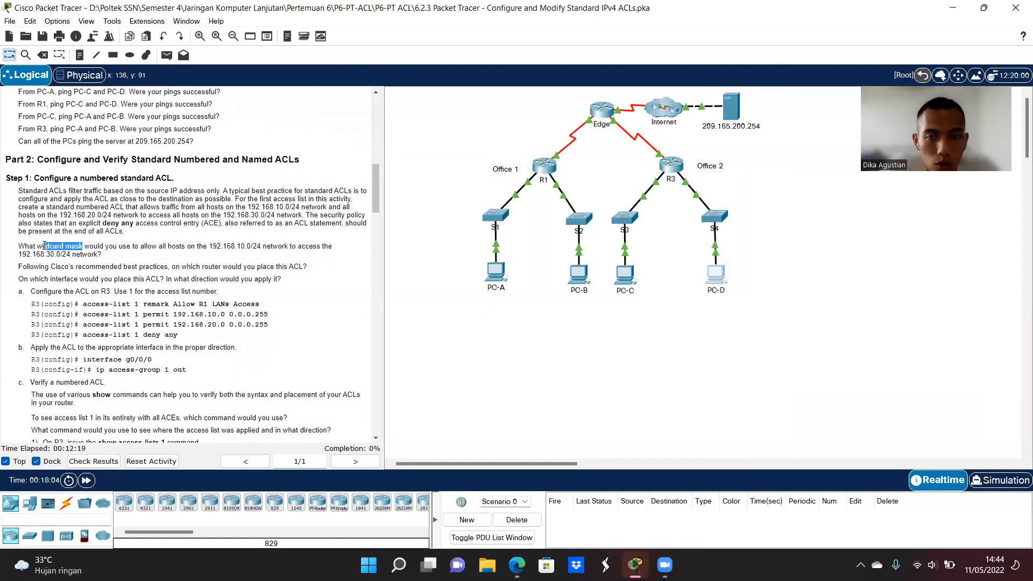
{"action": "left_click", "coordinate": [119, 246]}
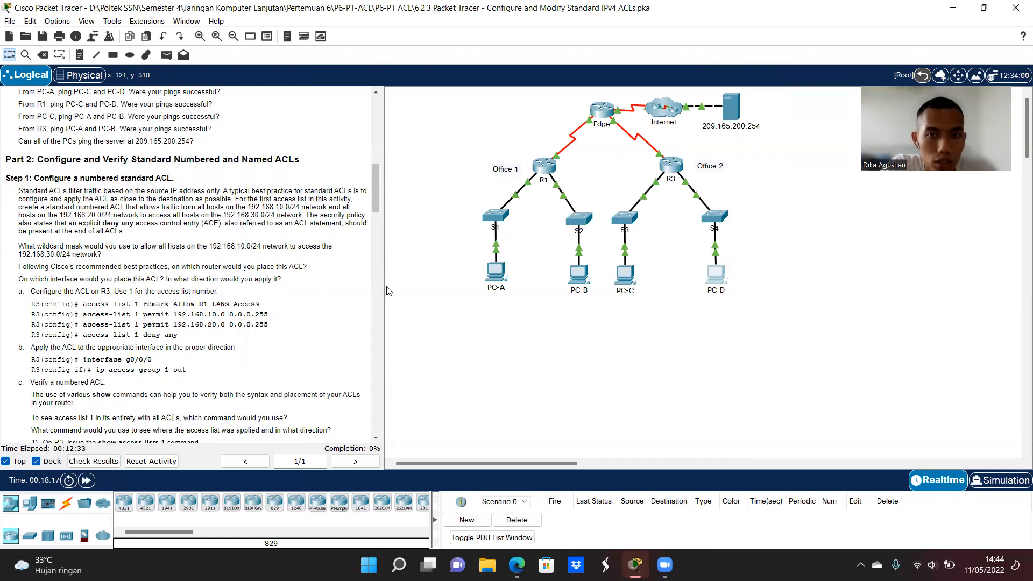
{"action": "scroll", "coordinate": [206, 301], "scroll_direction": "down", "scroll_amount": 2}
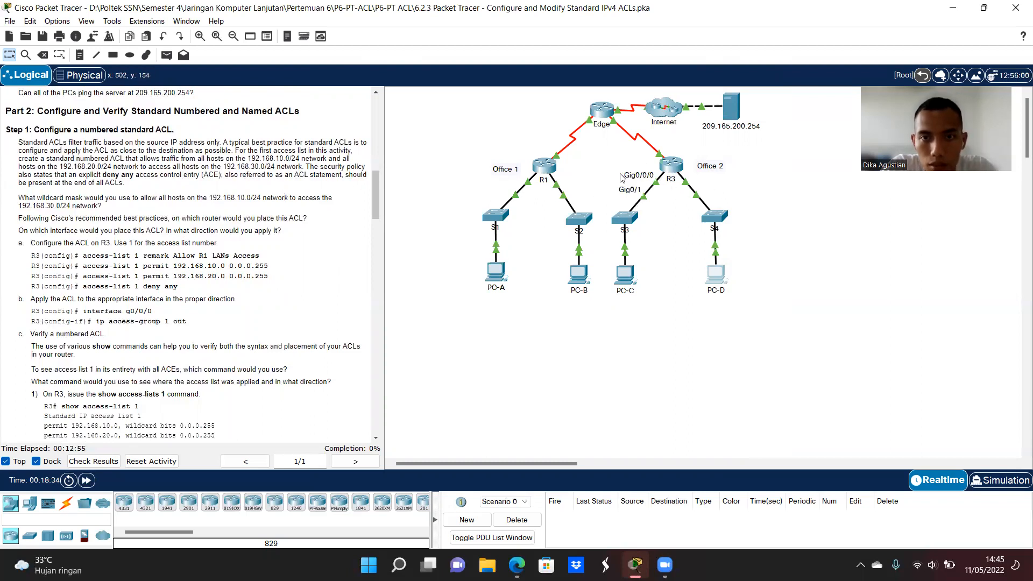
Open R3's CLI and enter global configuration mode with conf ter
{"action": "left_click", "coordinate": [671, 166]}
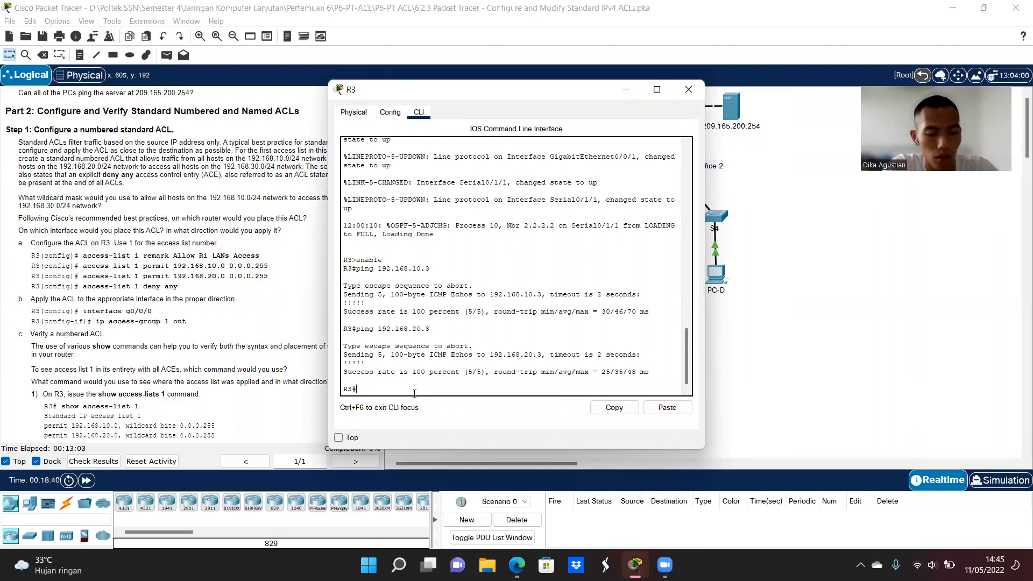
{"action": "type", "text": "conf ter"}
{"action": "key", "text": "Return"}
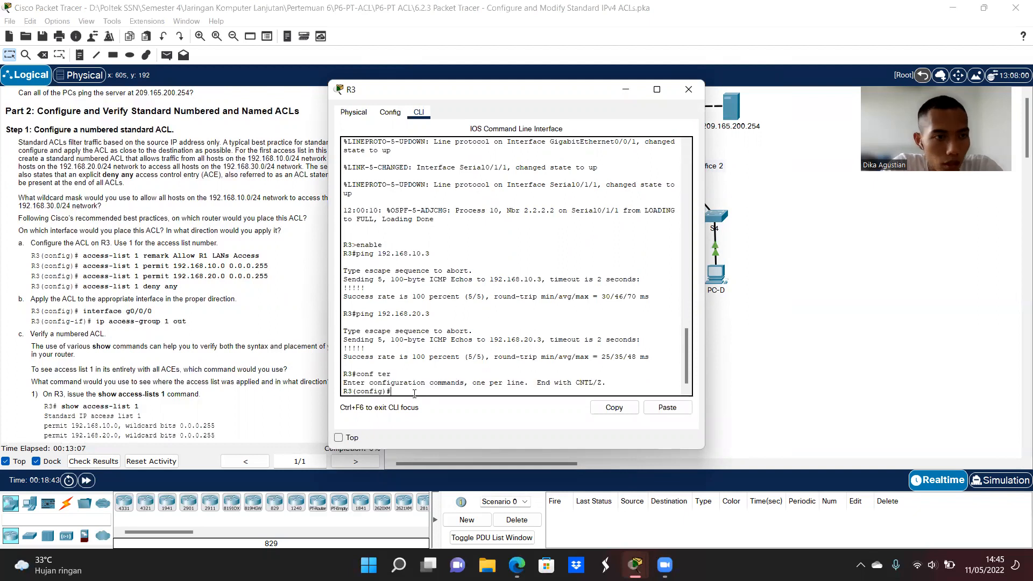
Add the remark "Allow R1 LANs Access" to access list 1 on R3
{"action": "type", "text": "acce"}
{"action": "key", "text": "Tab"}
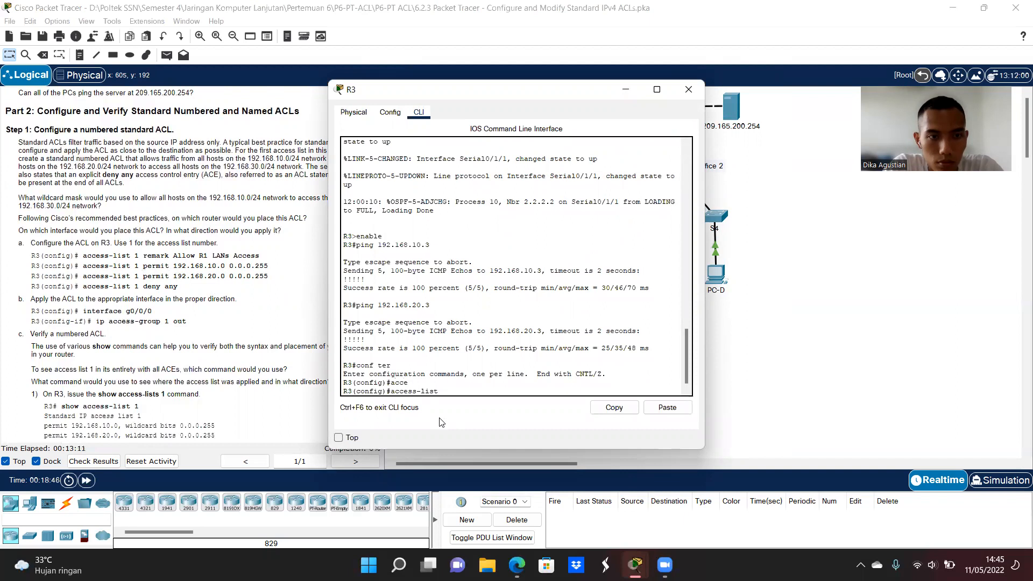
{"action": "type", "text": "1 re"}
{"action": "key", "text": "Tab"}
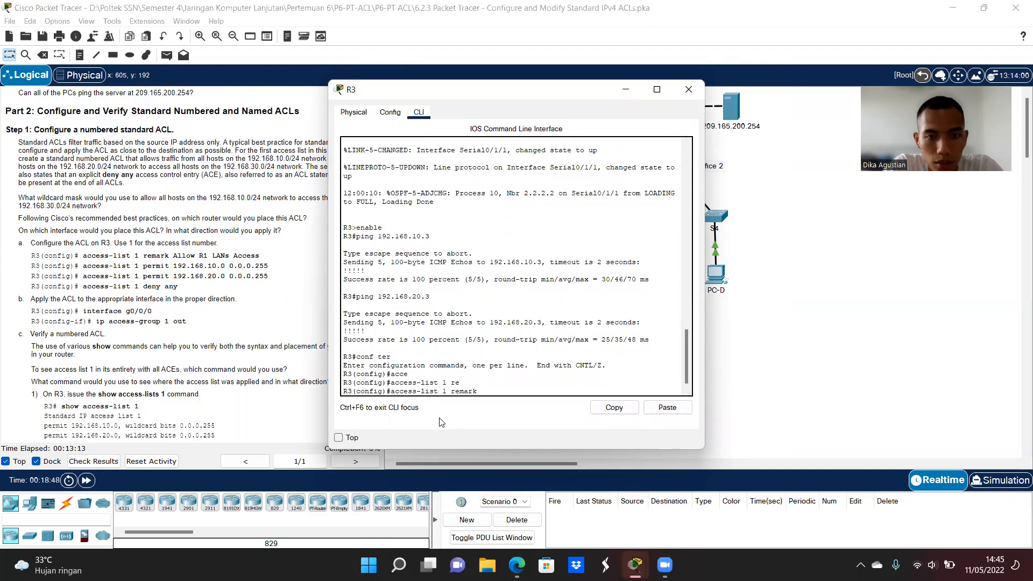
{"action": "type", "text": "ark Al"}
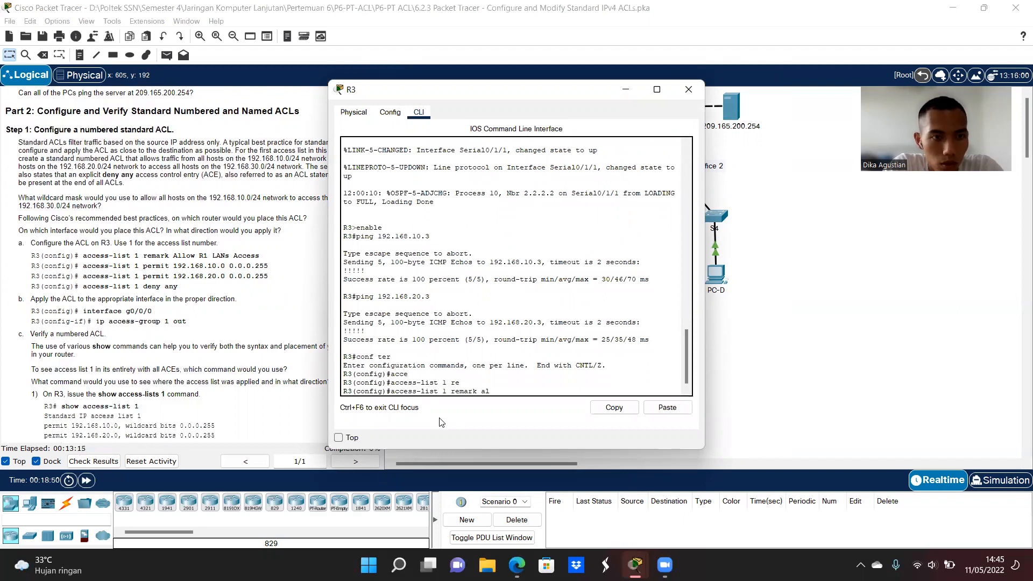
{"action": "type", "text": "l"}
{"action": "key", "text": "BackSpace"}
{"action": "key", "text": "BackSpace"}
{"action": "key", "text": "BackSpace"}
{"action": "type", "text": "A"}
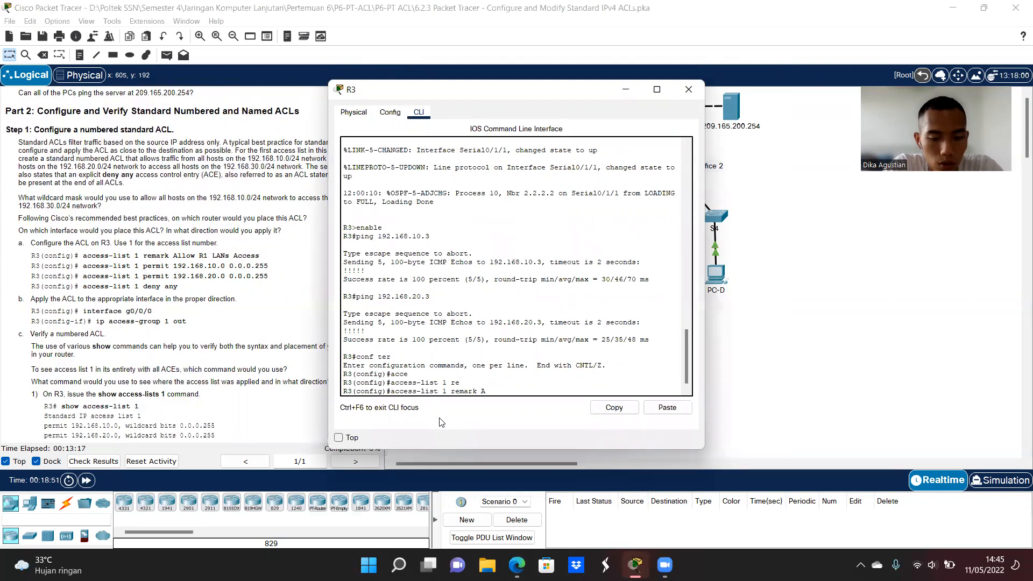
{"action": "type", "text": "llow R1"}
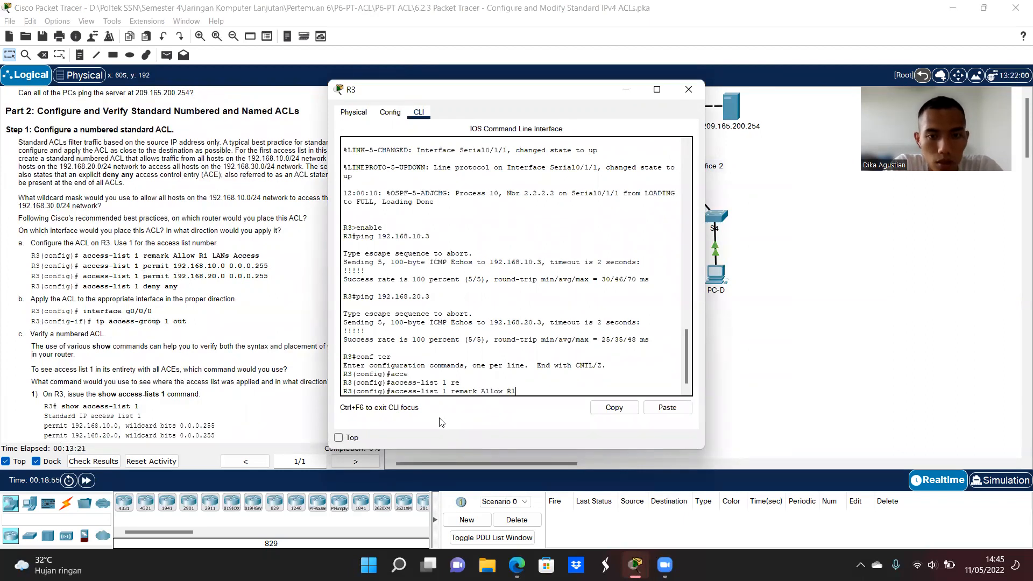
{"action": "type", "text": " La"}
{"action": "type", "text": "AN"}
{"action": "type", "text": "s"}
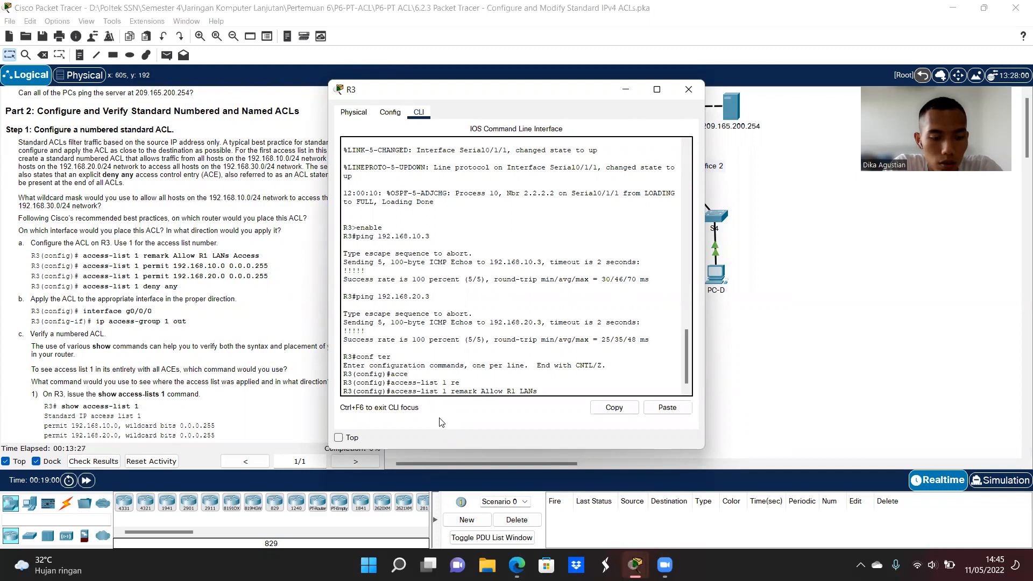
{"action": "type", "text": " Access"}
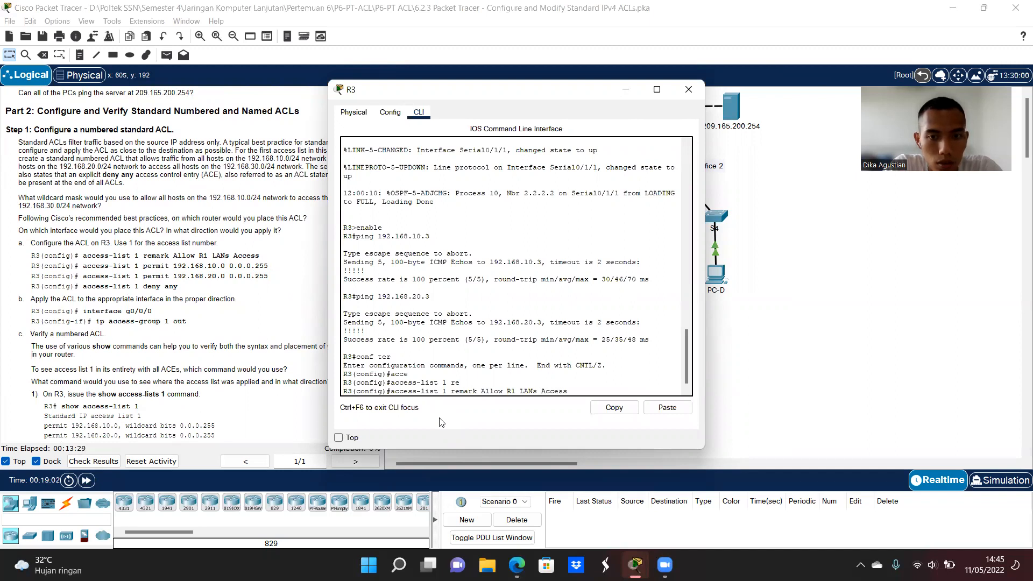
{"action": "key", "text": "Return"}
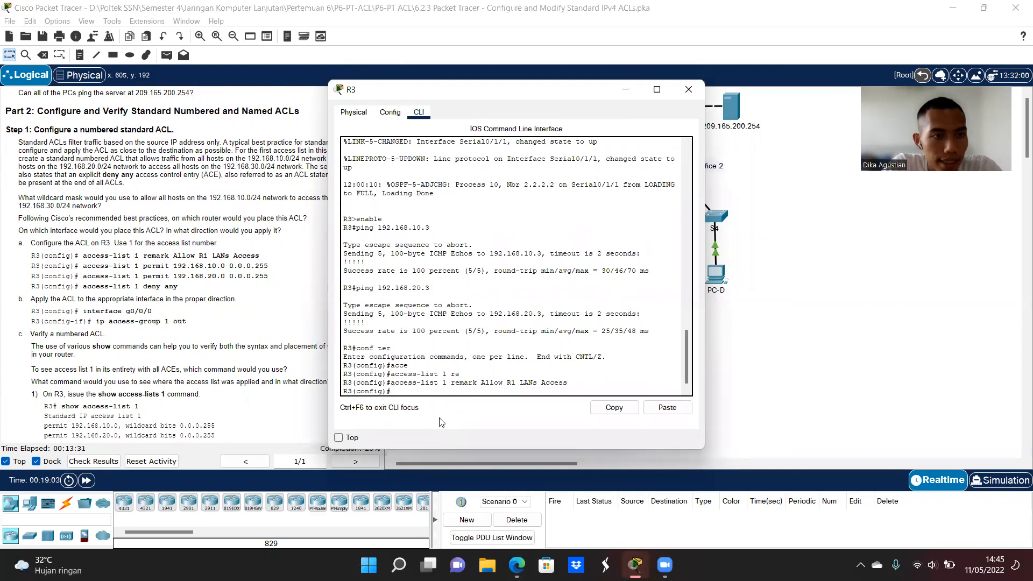
Add an access list 1 entry on R3 permitting 192.168.10.0 with wildcard mask 0.0.0.255
{"action": "key", "text": "Up"}
{"action": "key", "text": "BackSpace"}
{"action": "key", "text": "BackSpace"}
{"action": "key", "text": "BackSpace"}
{"action": "key", "text": "BackSpace"}
{"action": "key", "text": "BackSpace"}
{"action": "key", "text": "BackSpace"}
{"action": "key", "text": "BackSpace"}
{"action": "key", "text": "BackSpace"}
{"action": "key", "text": "BackSpace"}
{"action": "key", "text": "BackSpace"}
{"action": "key", "text": "BackSpace"}
{"action": "key", "text": "BackSpace"}
{"action": "key", "text": "BackSpace"}
{"action": "key", "text": "BackSpace"}
{"action": "key", "text": "BackSpace"}
{"action": "key", "text": "BackSpace"}
{"action": "key", "text": "BackSpace"}
{"action": "key", "text": "BackSpace"}
{"action": "key", "text": "BackSpace"}
{"action": "key", "text": "BackSpace"}
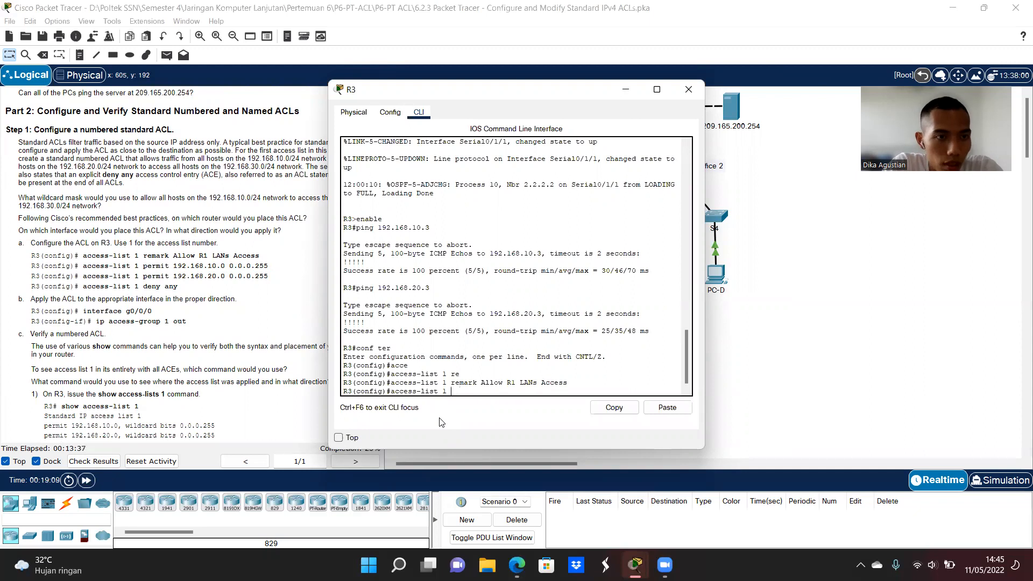
{"action": "type", "text": "permit"}
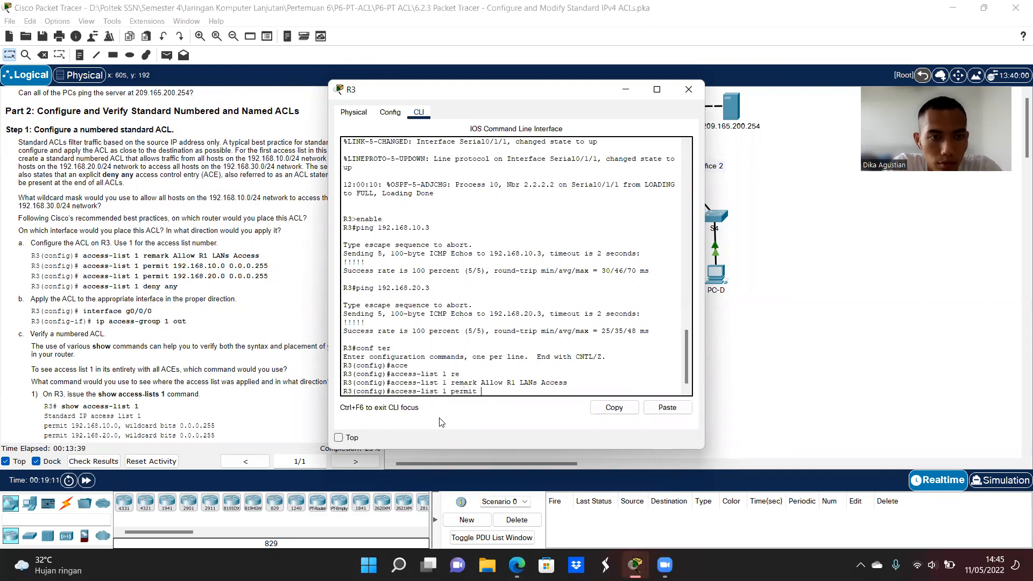
{"action": "type", "text": " 192.168.10.0"}
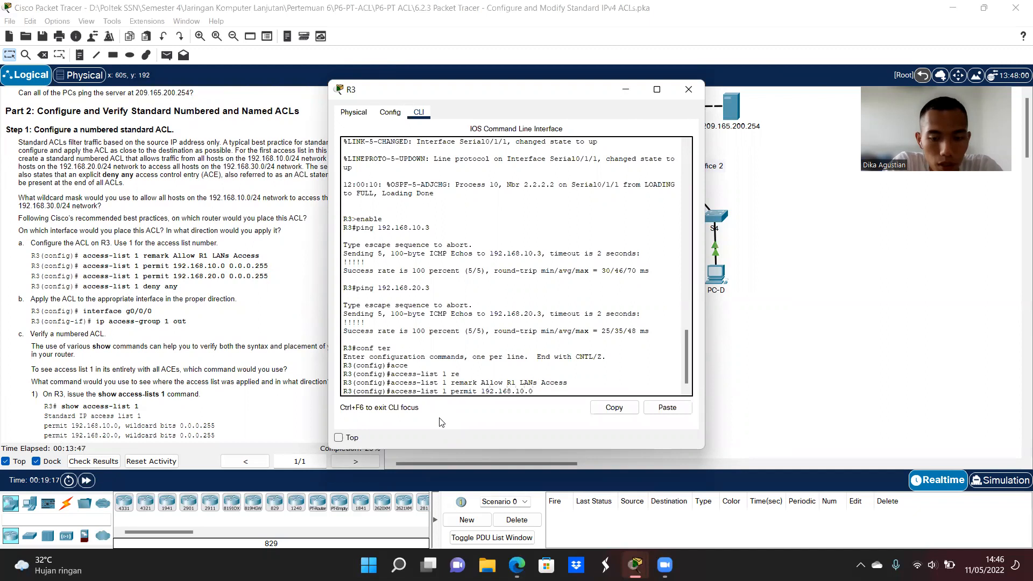
{"action": "type", "text": " 0.0.0.255"}
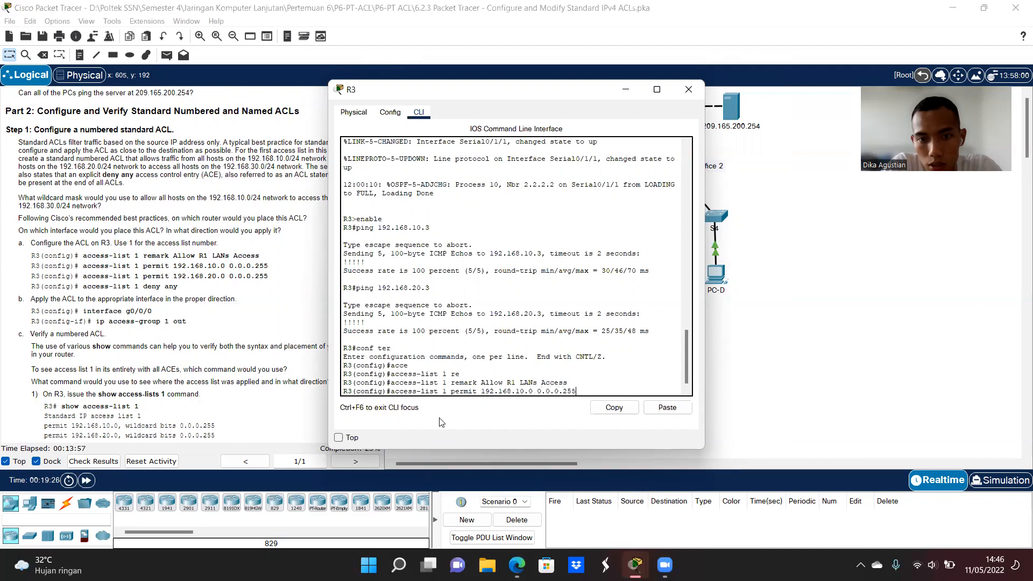
{"action": "key", "text": "Return"}
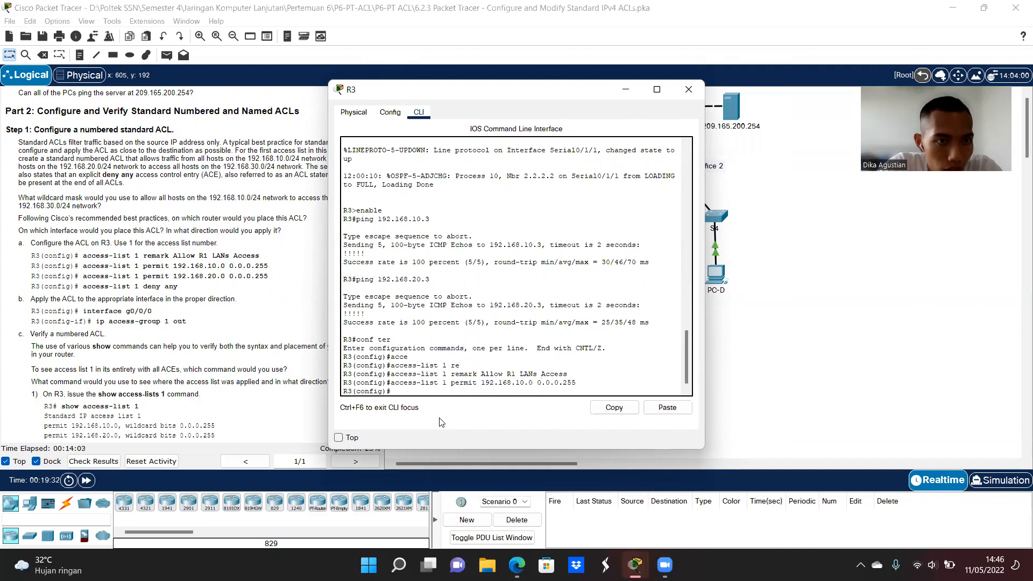
Add an access list 1 entry on R3 permitting 192.168.20.0 with wildcard mask 0.0.0.255
{"action": "key", "text": "Up"}
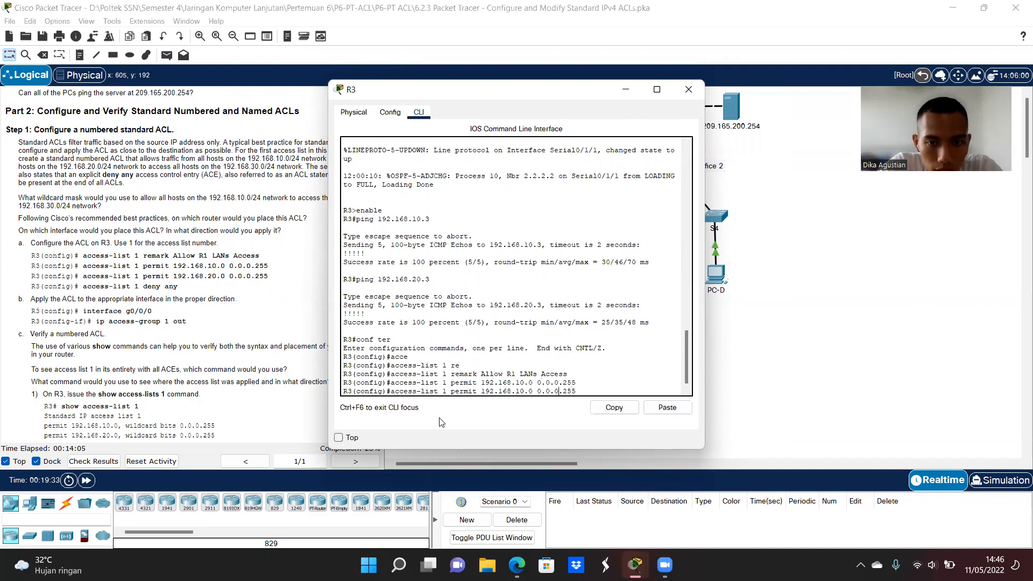
{"action": "key", "text": "Left"}
{"action": "key", "text": "Left"}
{"action": "key", "text": "BackSpace"}
{"action": "type", "text": "2"}
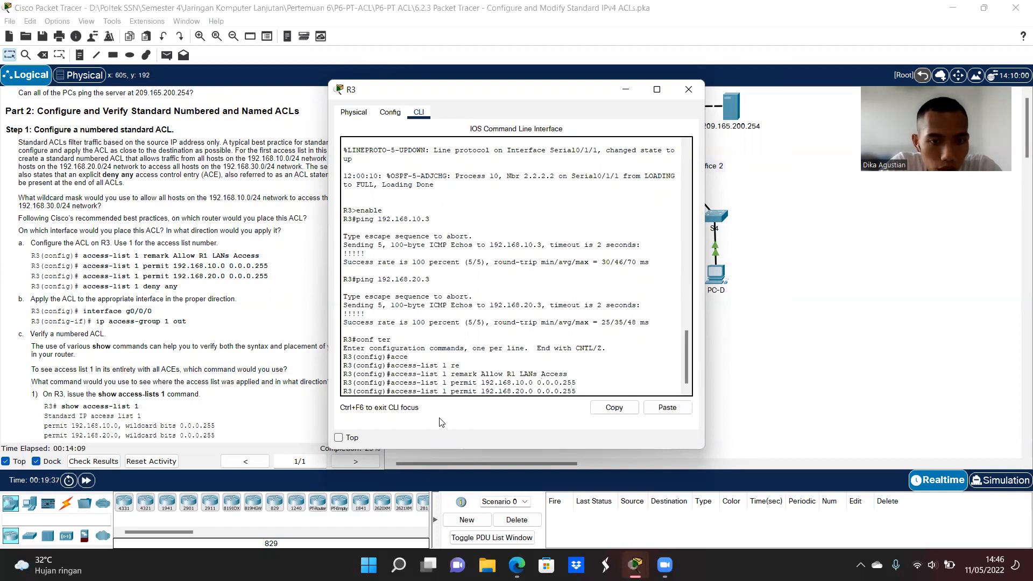
{"action": "key", "text": "Return"}
End access list 1 on R3 with an explicit deny any entry
{"action": "type", "text": "acc"}
{"action": "key", "text": "Tab"}
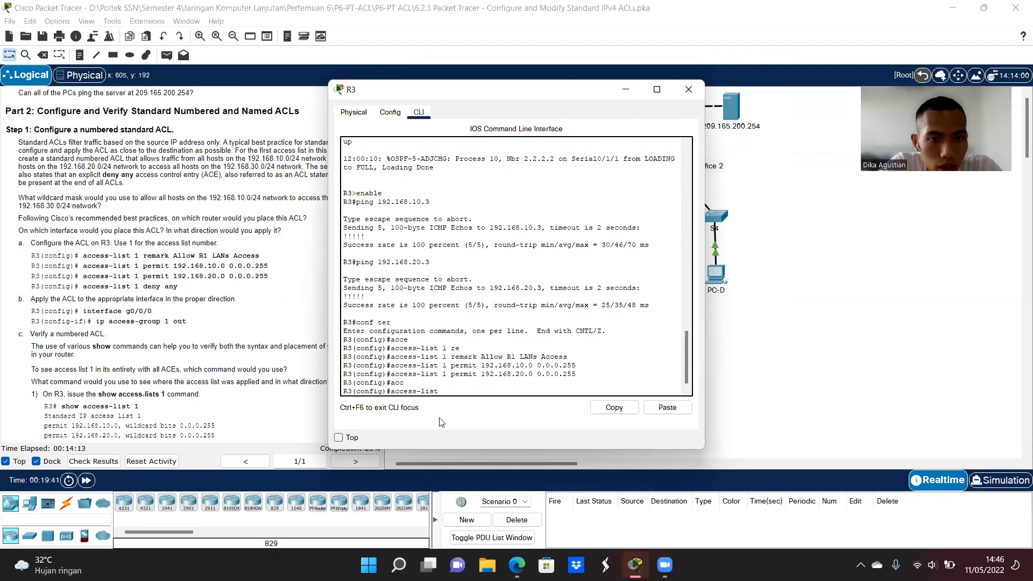
{"action": "type", "text": "1 deny any"}
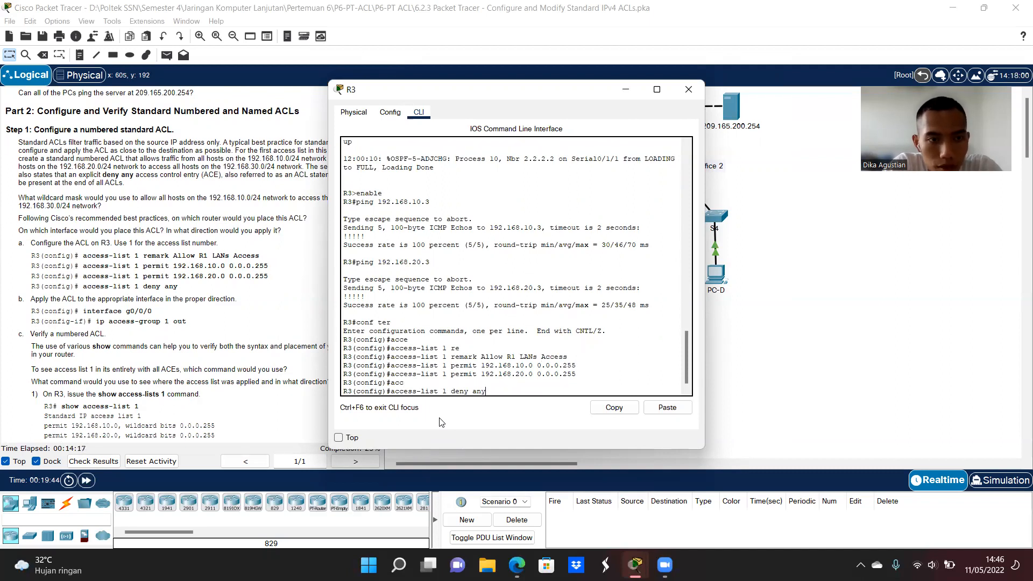
{"action": "key", "text": "Return"}
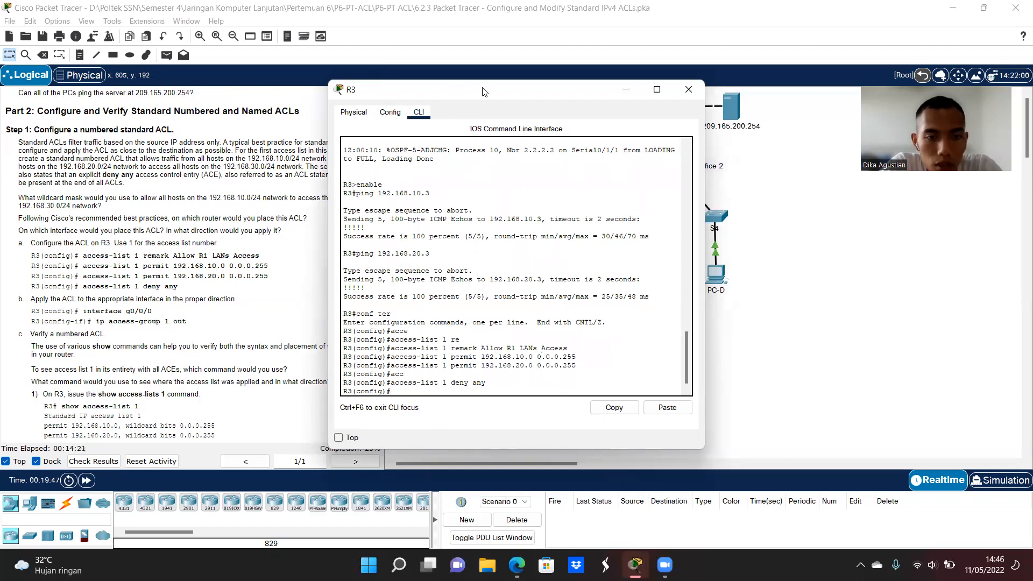
Apply access list 1 to R3's interface g0/0/0 in the outbound direction with ip access-group 1 out
{"action": "left_click_drag", "start_coordinate": [482, 92], "coordinate": [544, 92]}
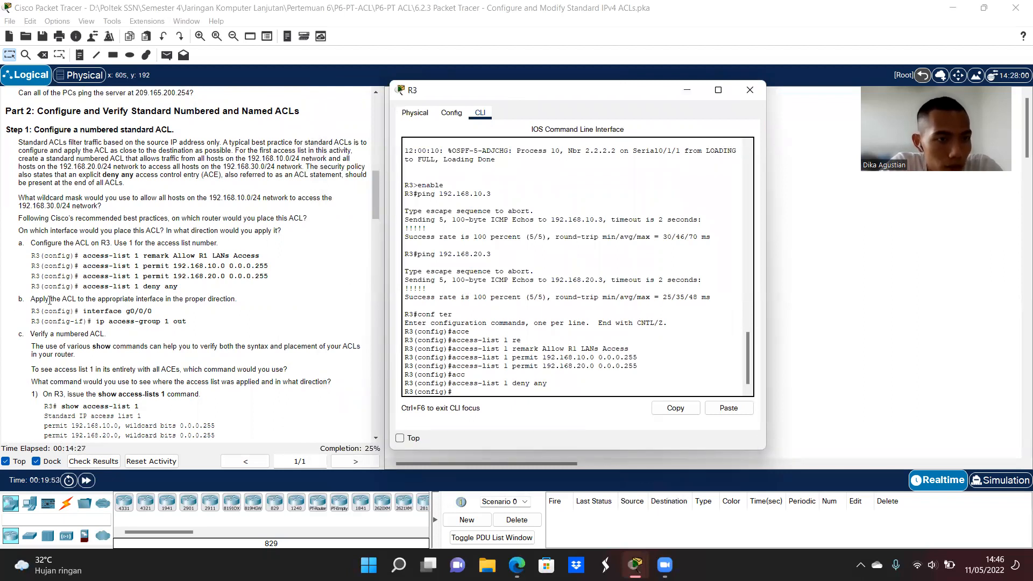
{"action": "scroll", "coordinate": [79, 297], "scroll_direction": "down", "scroll_amount": 3}
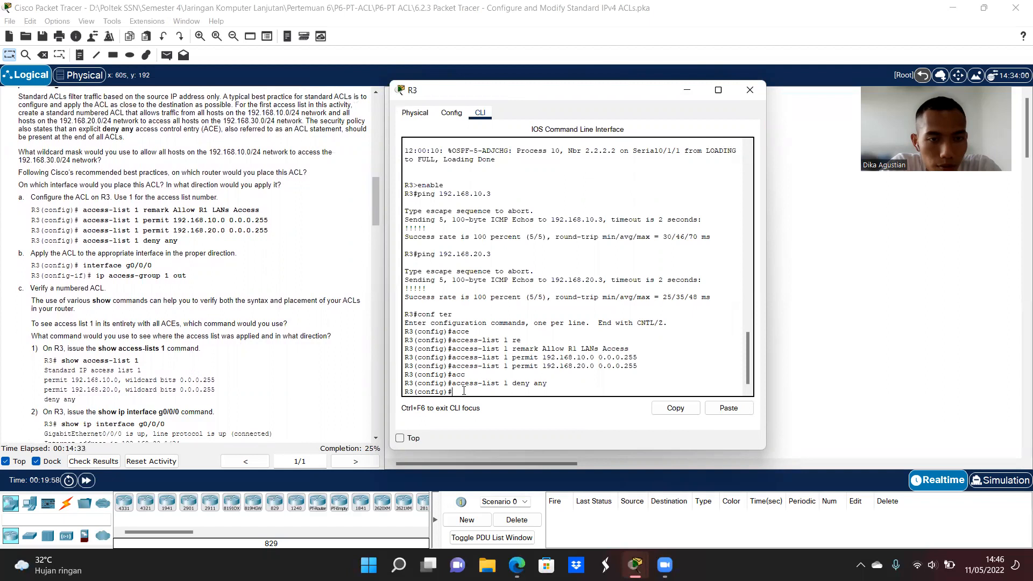
{"action": "type", "text": "int"}
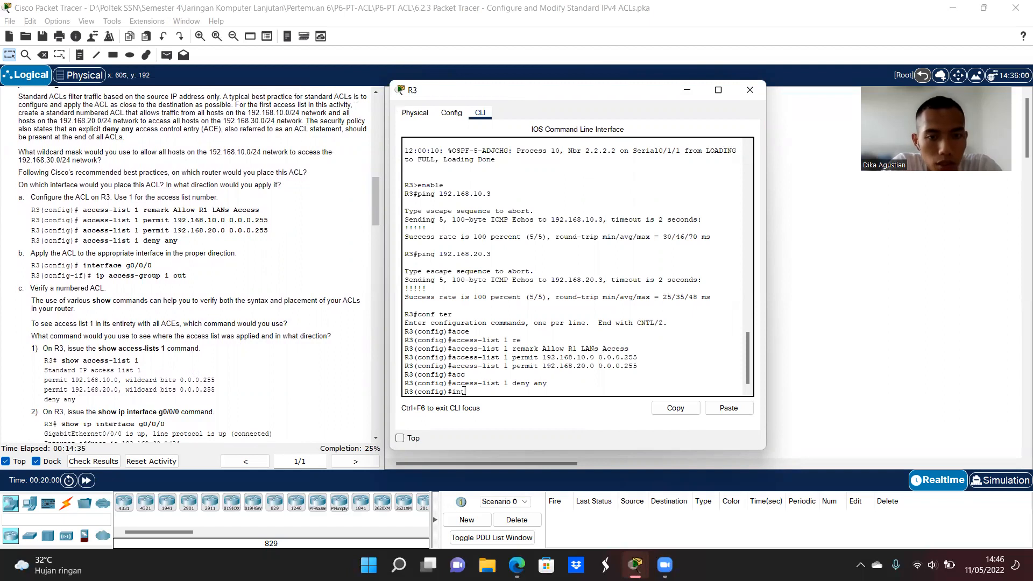
{"action": "key", "text": "Tab"}
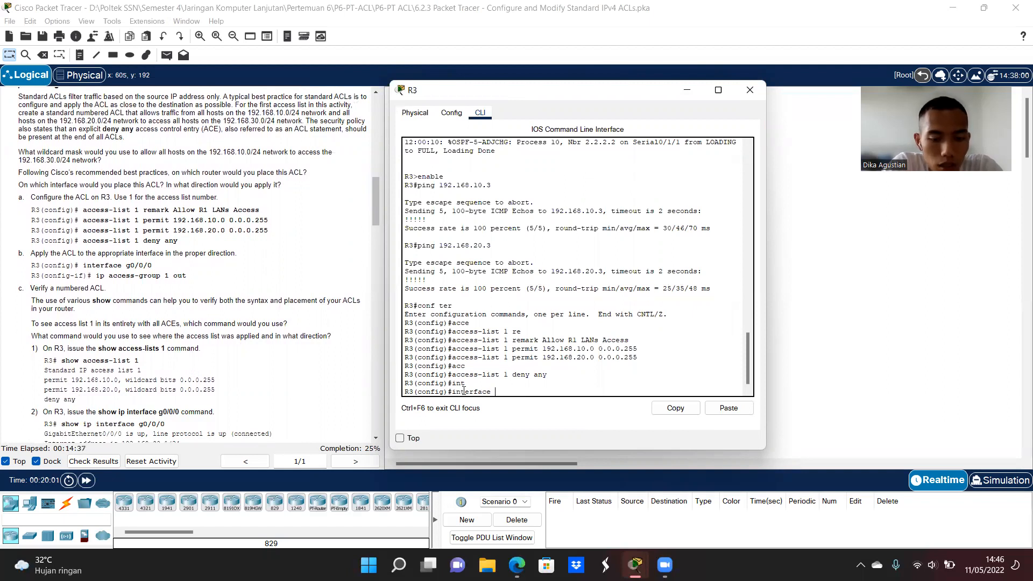
{"action": "type", "text": "g0"}
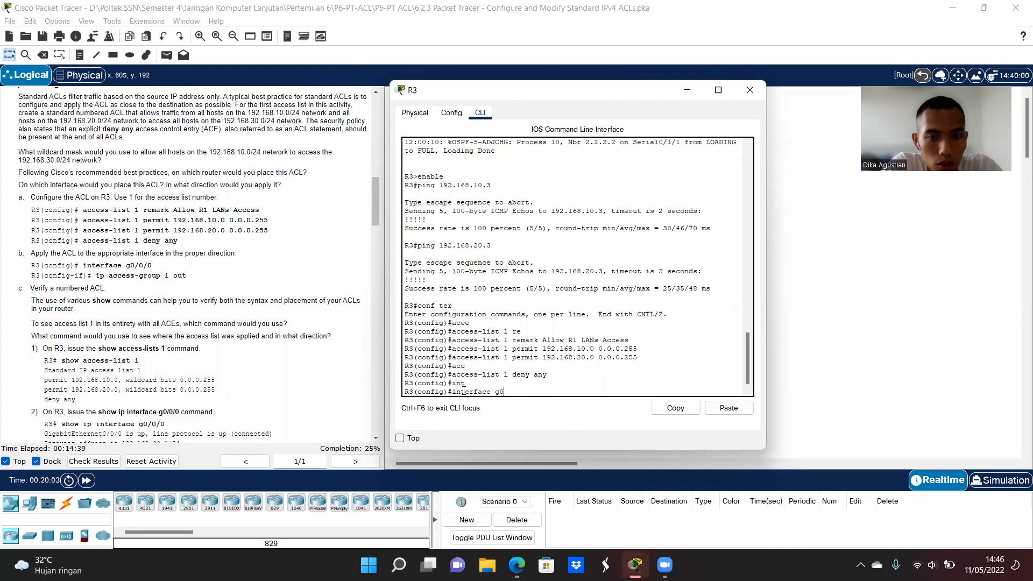
{"action": "type", "text": "/0/0"}
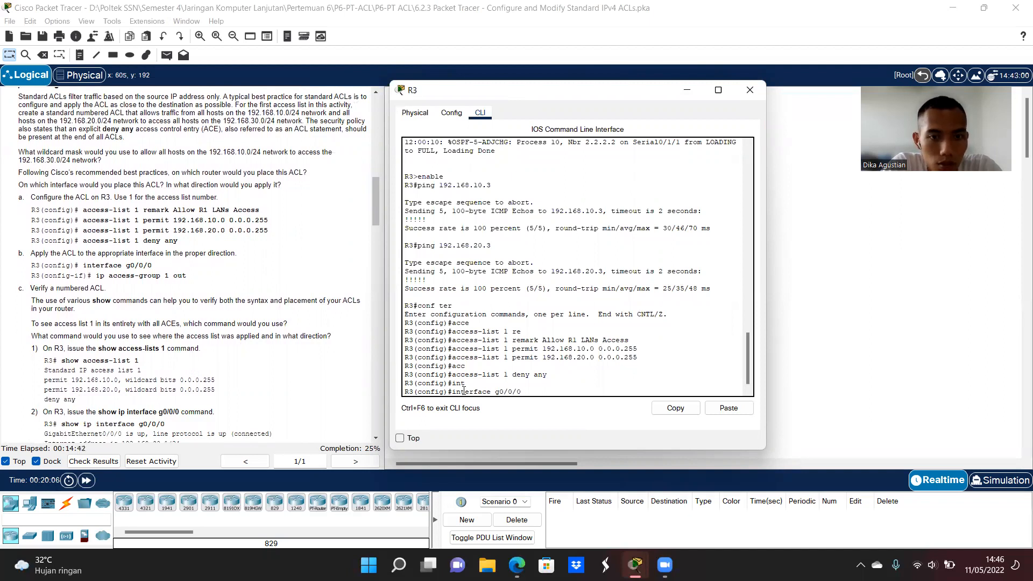
{"action": "key", "text": "Return"}
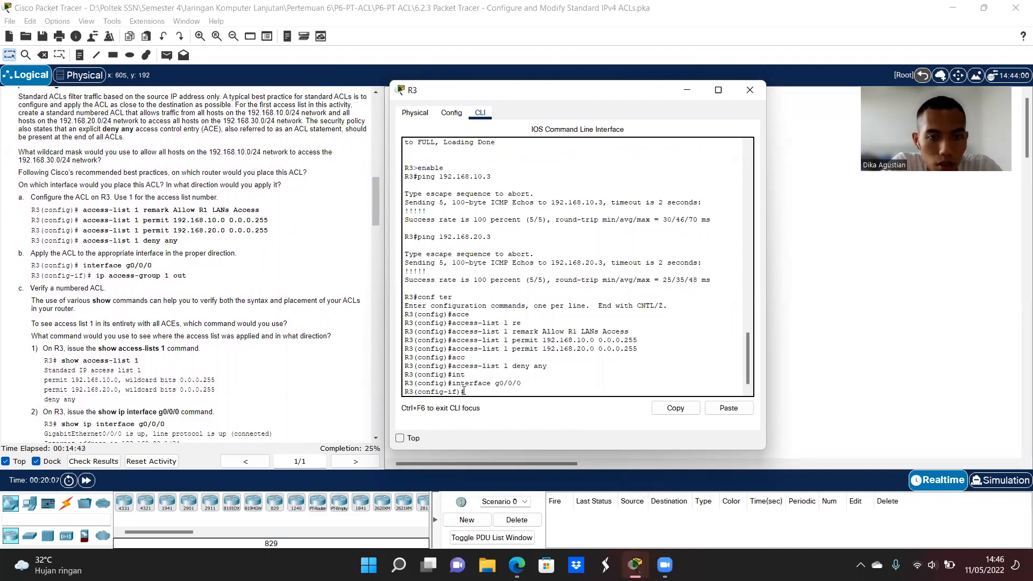
{"action": "type", "text": "ip acc"}
{"action": "key", "text": "Tab"}
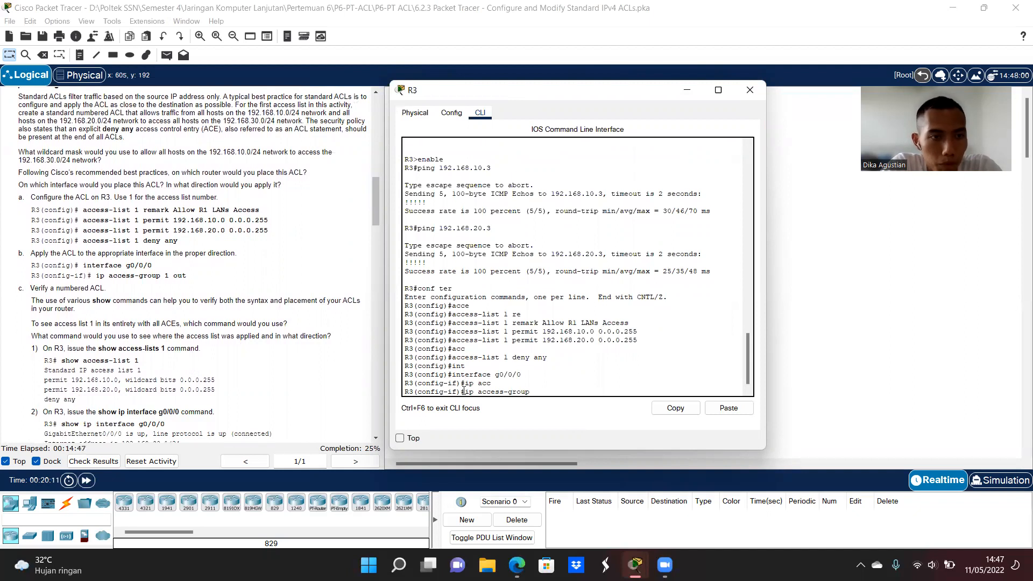
{"action": "type", "text": "1 out"}
{"action": "key", "text": "Return"}
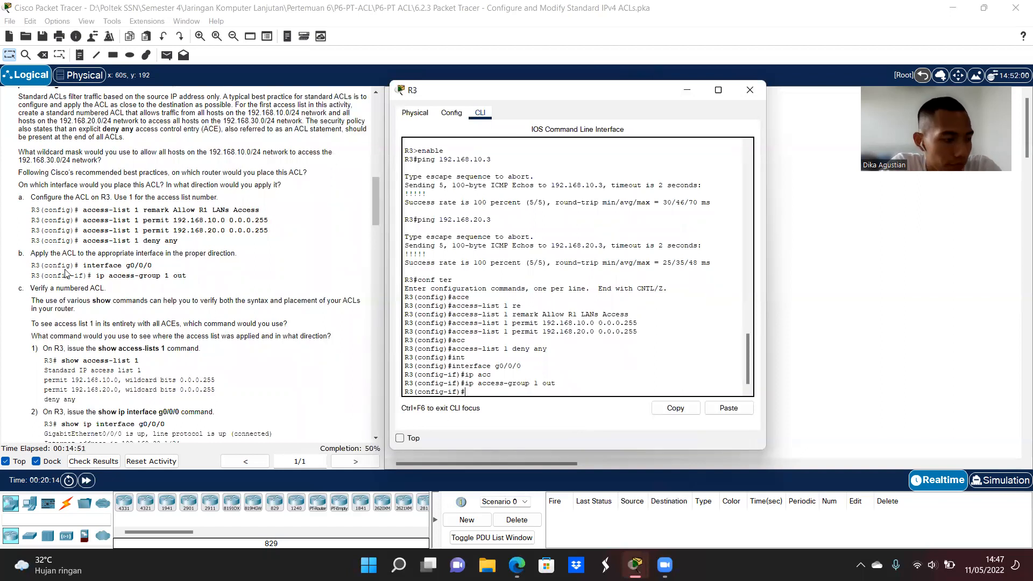
Read the ACL verification instructions, return R3 to privileged EXEC mode, and run show access-lists 1
{"action": "scroll", "coordinate": [65, 272], "scroll_direction": "down", "scroll_amount": 1}
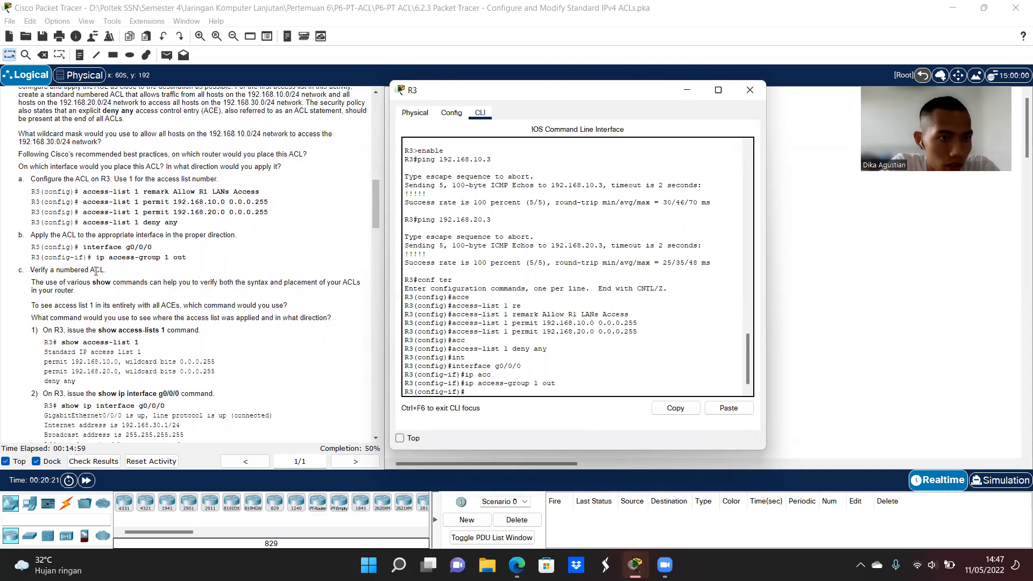
{"action": "scroll", "coordinate": [96, 272], "scroll_direction": "down", "scroll_amount": 1}
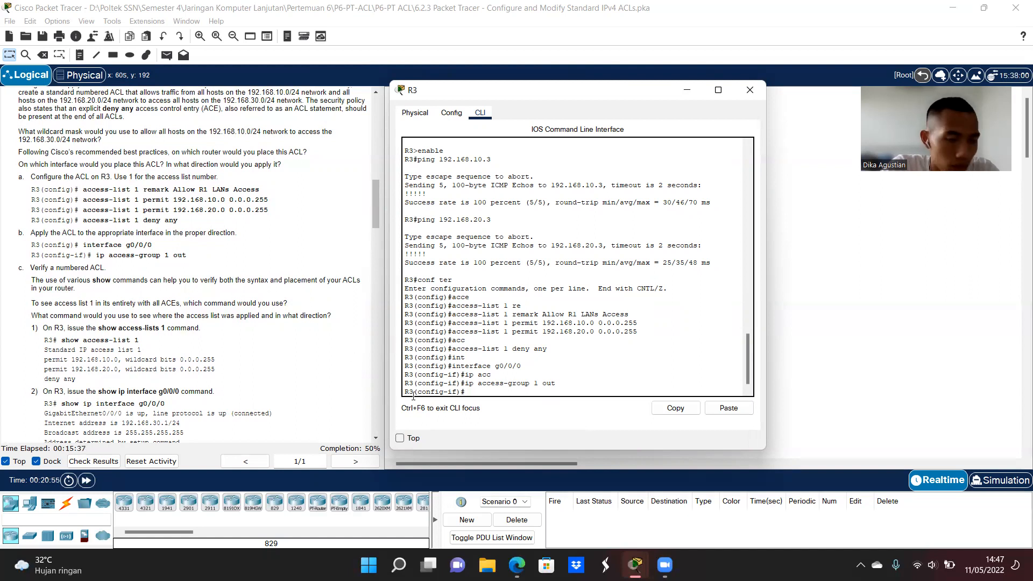
{"action": "key", "text": "ctrl+z"}
{"action": "type", "text": "show acc"}
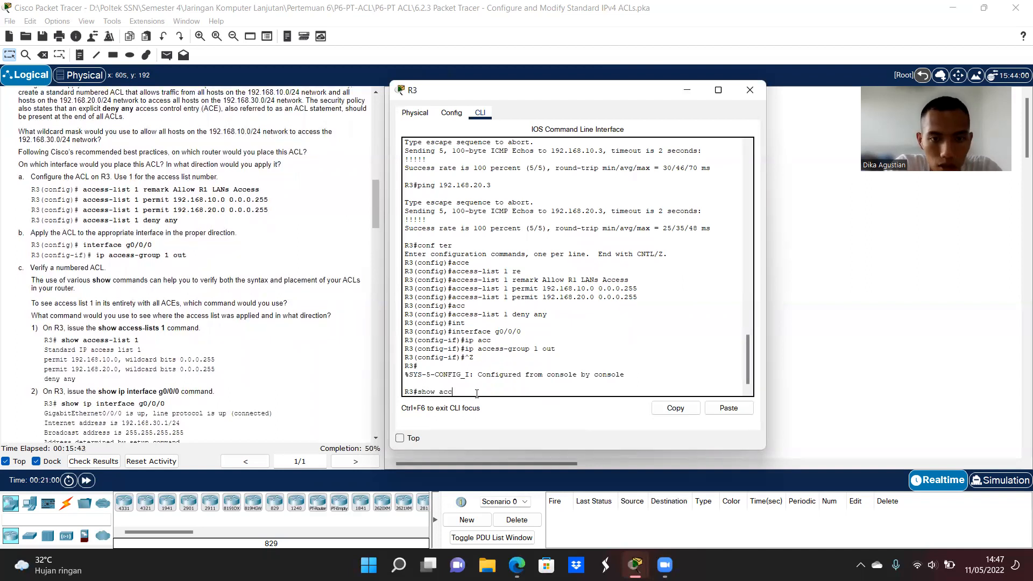
{"action": "key", "text": "Tab"}
{"action": "type", "text": "1"}
{"action": "key", "text": "Return"}
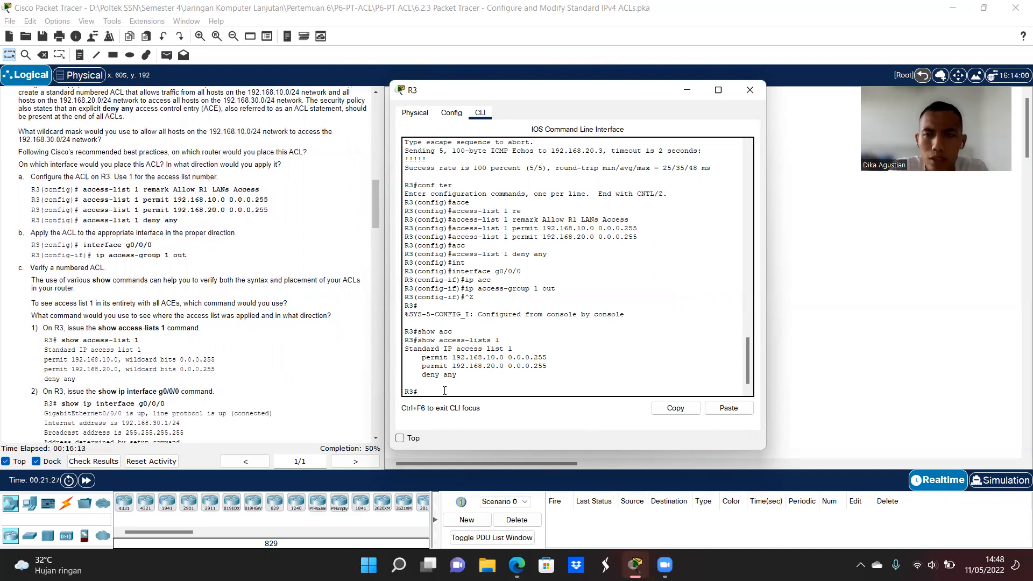
Run show ip int g0/0/0 on R3 and review the full output for the applied access list and its direction
{"action": "type", "text": "show ip"}
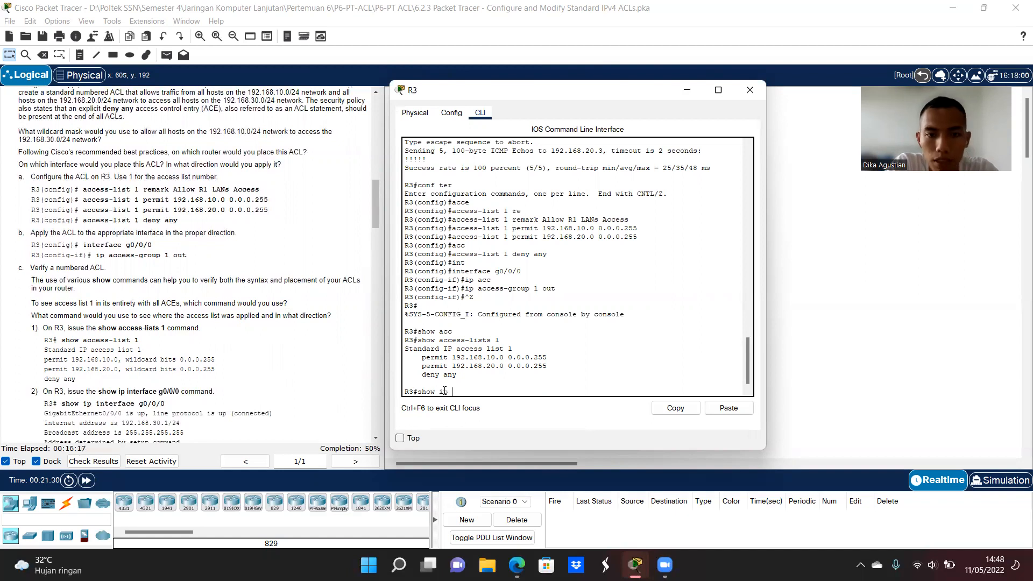
{"action": "type", "text": "in"}
{"action": "key", "text": "Tab"}
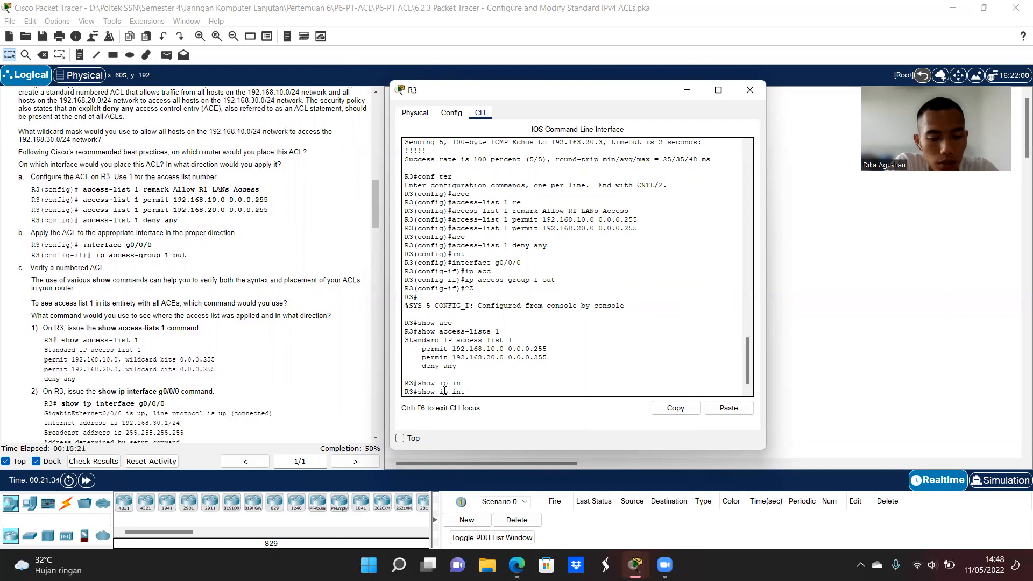
{"action": "type", "text": "t g0/0/0"}
{"action": "key", "text": "Return"}
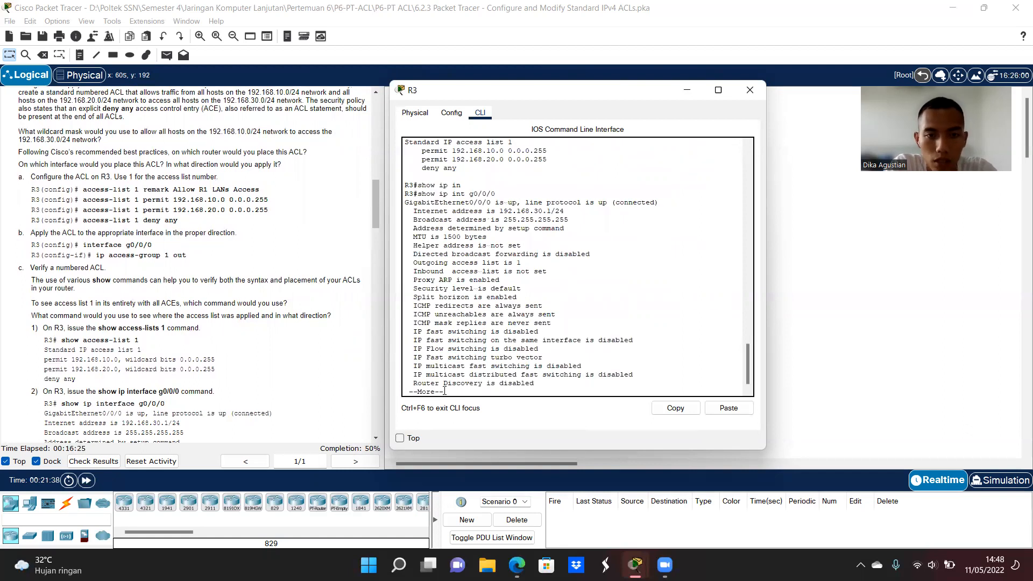
{"action": "key", "text": "space"}
{"action": "scroll", "coordinate": [457, 350], "scroll_direction": "up", "scroll_amount": 3}
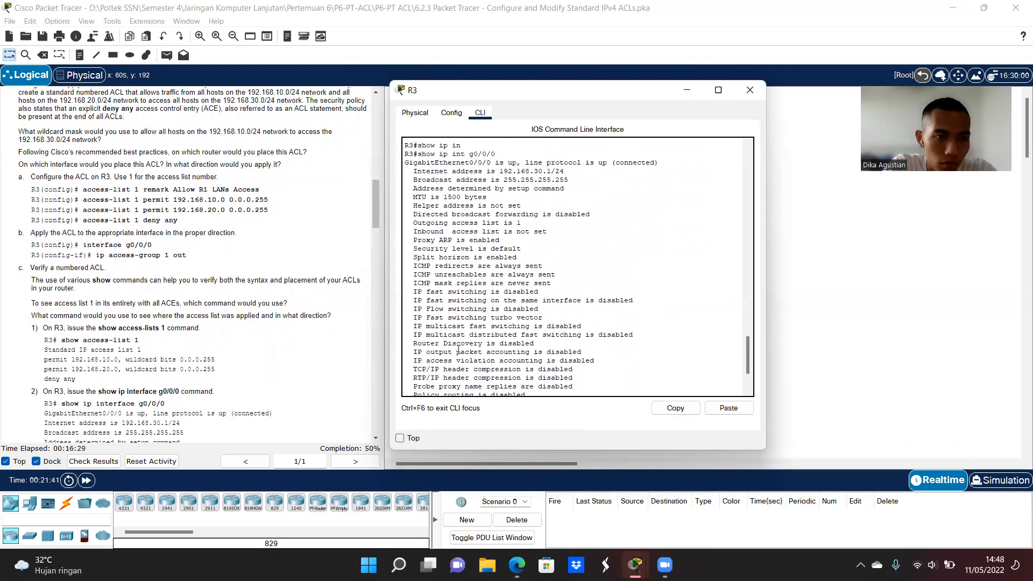
Compare the outgoing access list line in R3's g0/0/0 output with the lab instructions, read the ping tests, and close R3's window
{"action": "scroll", "coordinate": [457, 350], "scroll_direction": "up", "scroll_amount": 1}
{"action": "scroll", "coordinate": [457, 350], "scroll_direction": "up", "scroll_amount": 1}
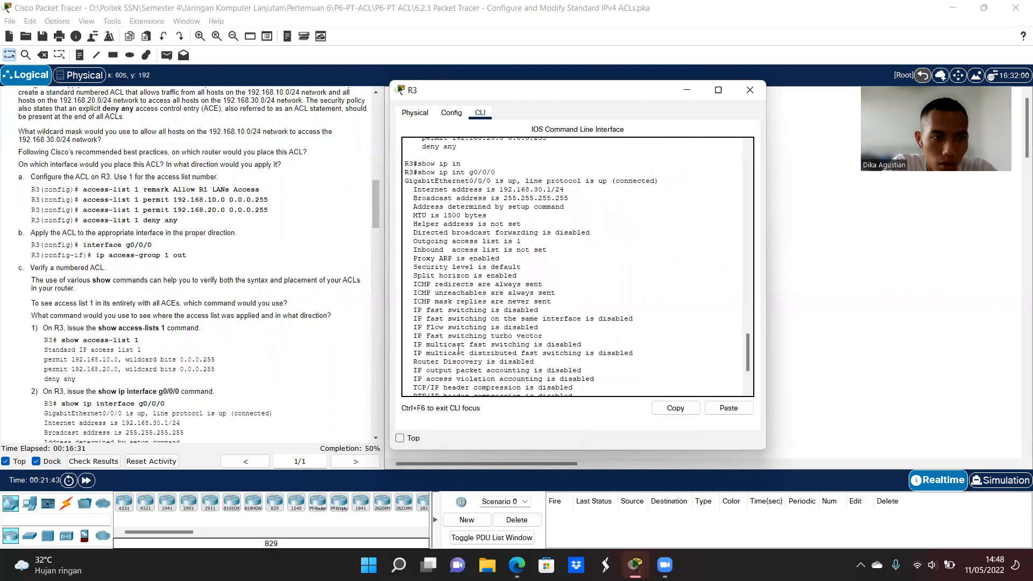
{"action": "scroll", "coordinate": [64, 350], "scroll_direction": "down", "scroll_amount": 3}
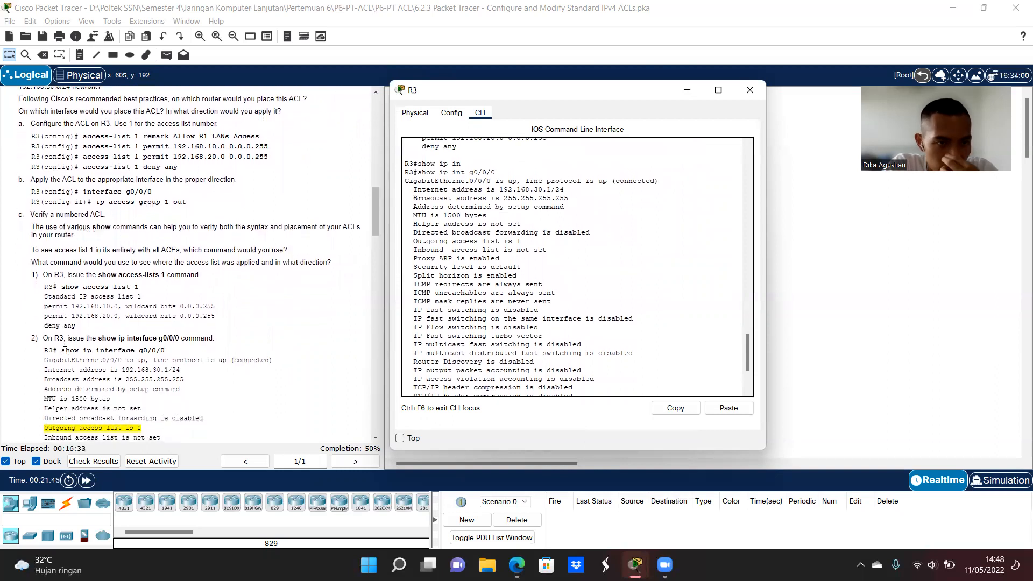
{"action": "scroll", "coordinate": [451, 234], "scroll_direction": "up", "scroll_amount": 3}
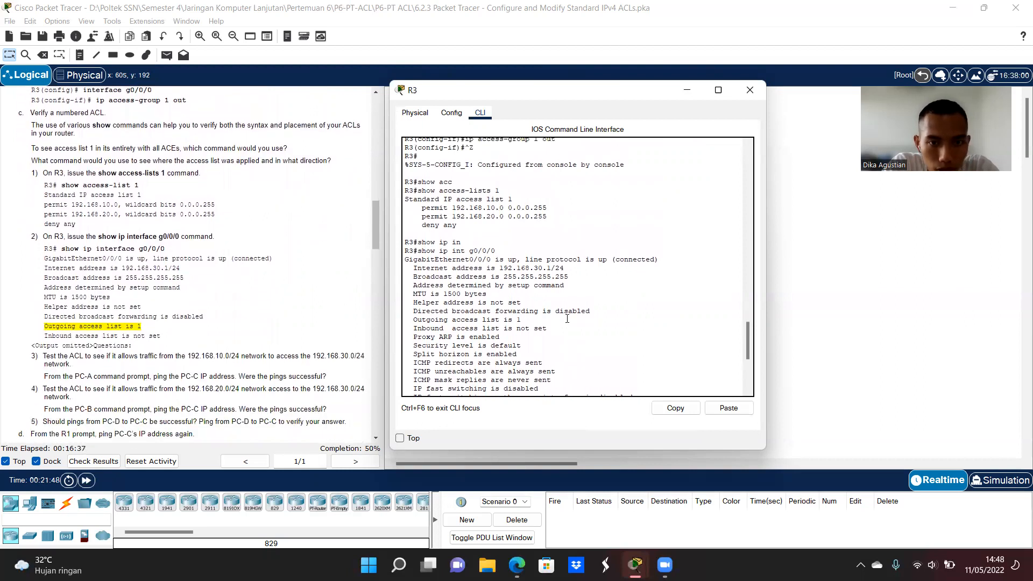
{"action": "left_click_drag", "start_coordinate": [521, 319], "coordinate": [418, 319]}
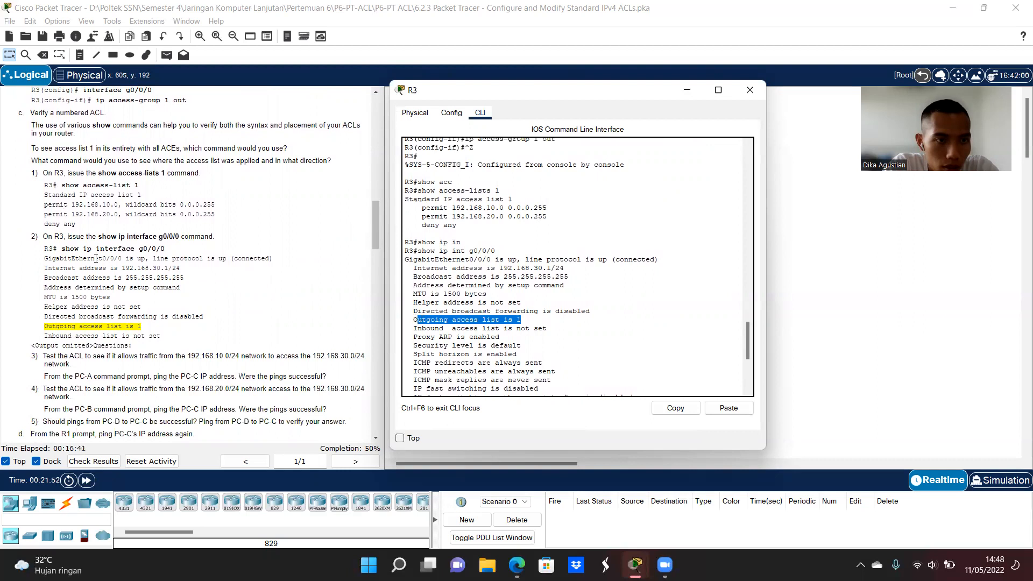
{"action": "scroll", "coordinate": [96, 258], "scroll_direction": "down", "scroll_amount": 2}
{"action": "scroll", "coordinate": [80, 305], "scroll_direction": "down", "scroll_amount": 2}
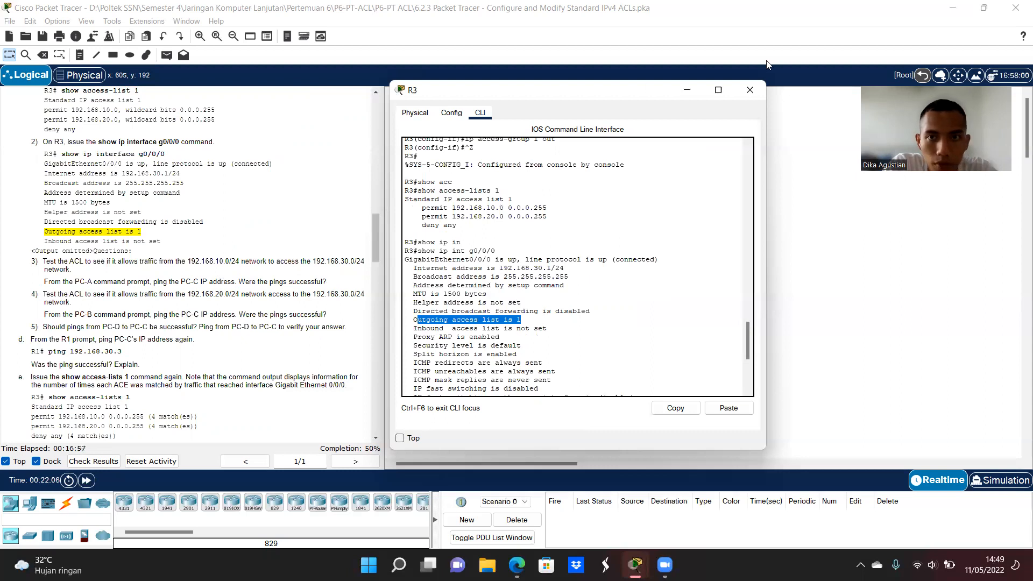
{"action": "left_click", "coordinate": [750, 88]}
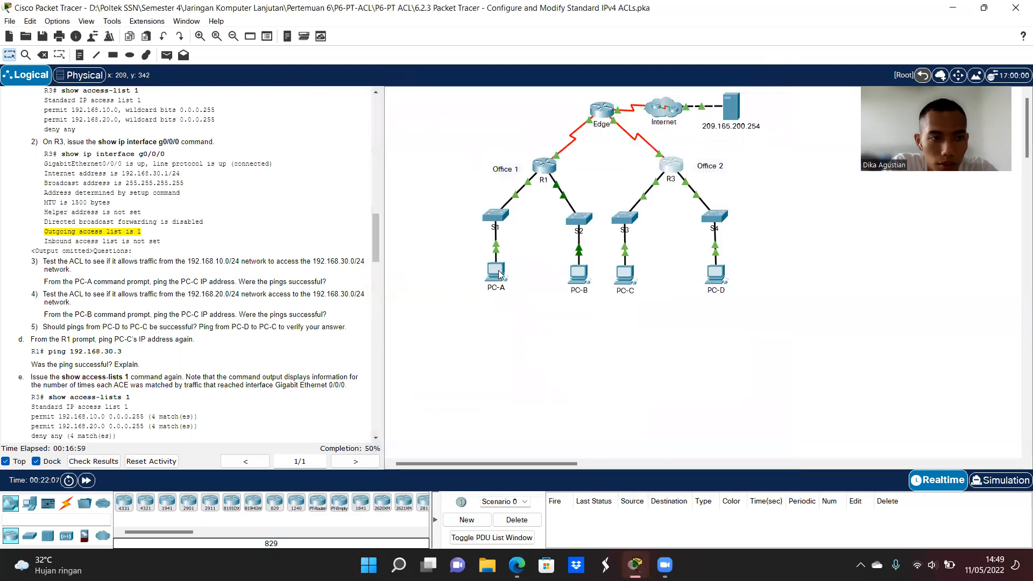
Ping PC-C at 192.168.30.3 from PC-A's command prompt to test access from the 192.168.10.0/24 network, and close PC-A's window
{"action": "left_click", "coordinate": [496, 271]}
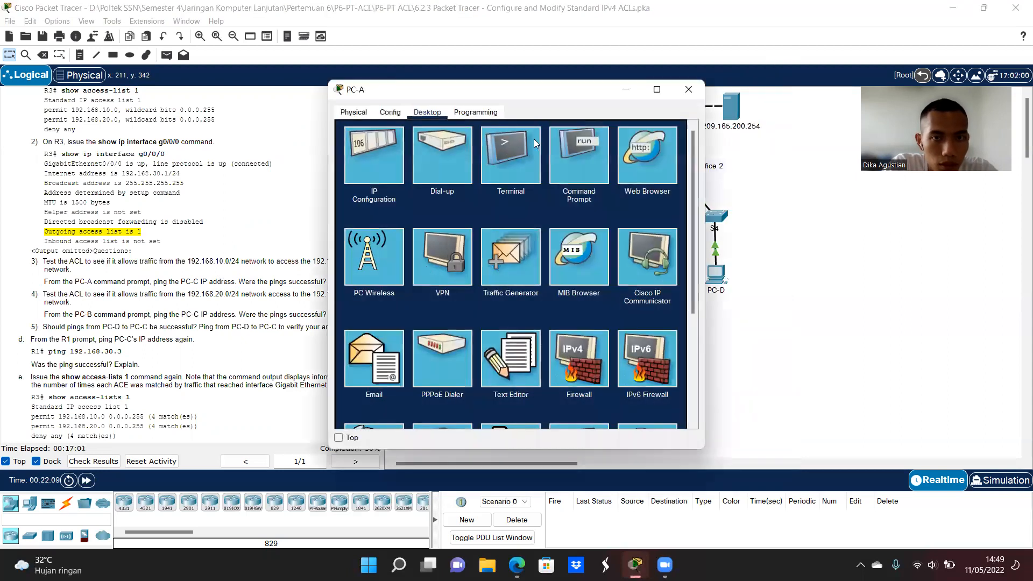
{"action": "left_click", "coordinate": [561, 145]}
{"action": "type", "text": "ping"}
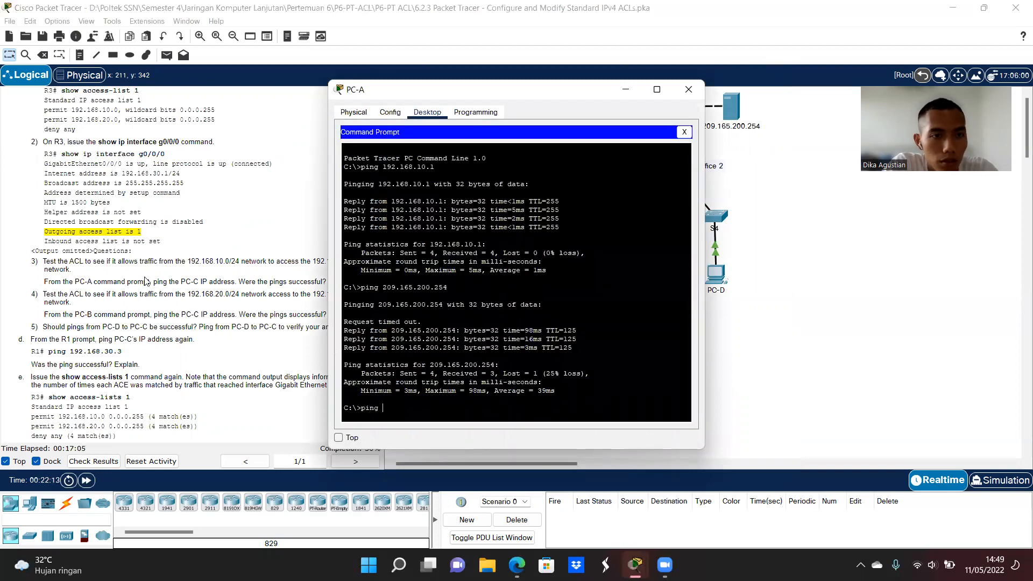
{"action": "scroll", "coordinate": [145, 279], "scroll_direction": "up", "scroll_amount": 8}
{"action": "scroll", "coordinate": [145, 281], "scroll_direction": "up", "scroll_amount": 4}
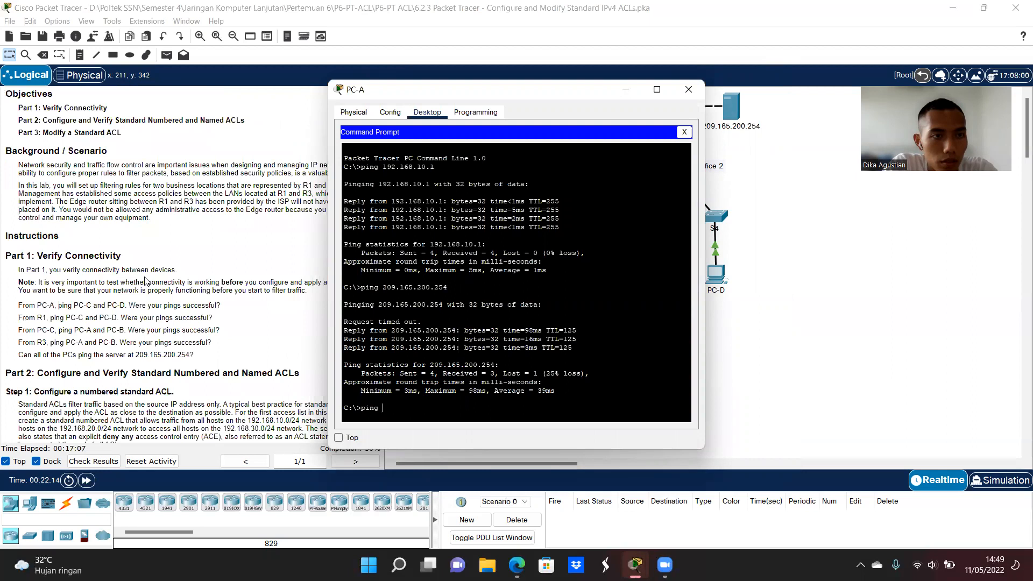
{"action": "scroll", "coordinate": [145, 280], "scroll_direction": "up", "scroll_amount": 2}
{"action": "scroll", "coordinate": [168, 177], "scroll_direction": "down", "scroll_amount": 8}
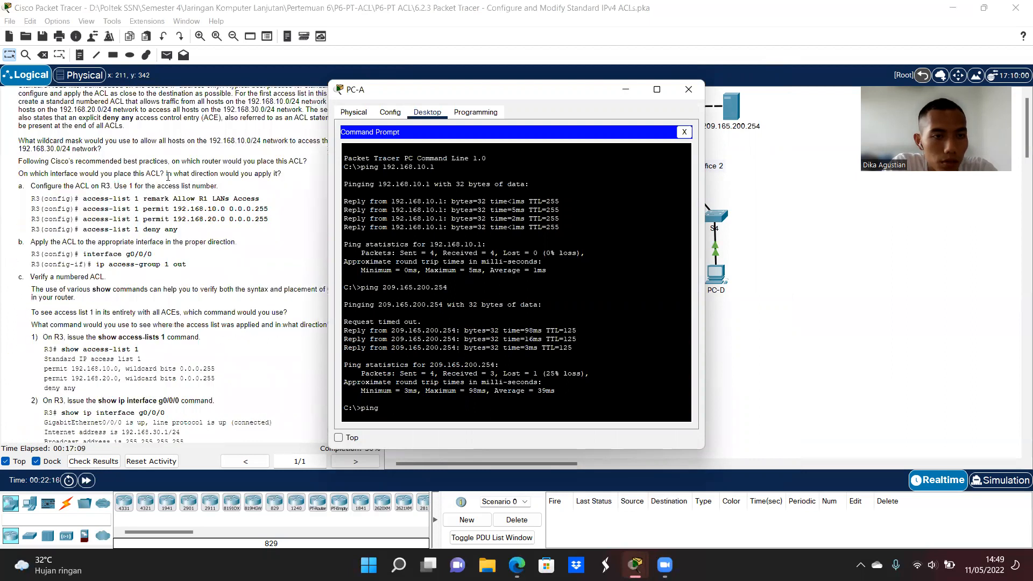
{"action": "scroll", "coordinate": [167, 176], "scroll_direction": "down", "scroll_amount": 1}
{"action": "left_click_drag", "start_coordinate": [425, 90], "coordinate": [514, 86]}
{"action": "scroll", "coordinate": [215, 270], "scroll_direction": "down", "scroll_amount": 6}
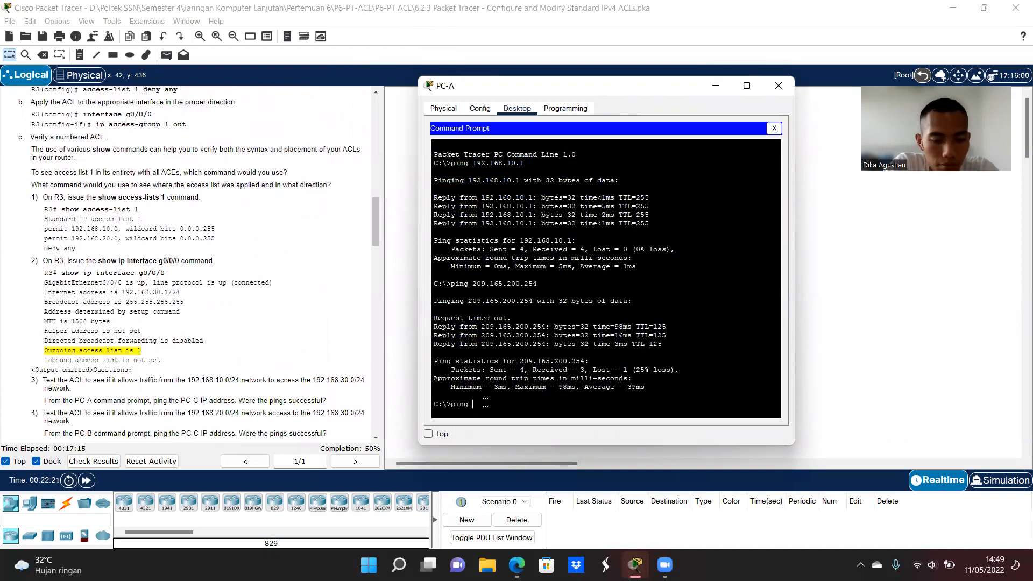
{"action": "type", "text": "92.168.30.3"}
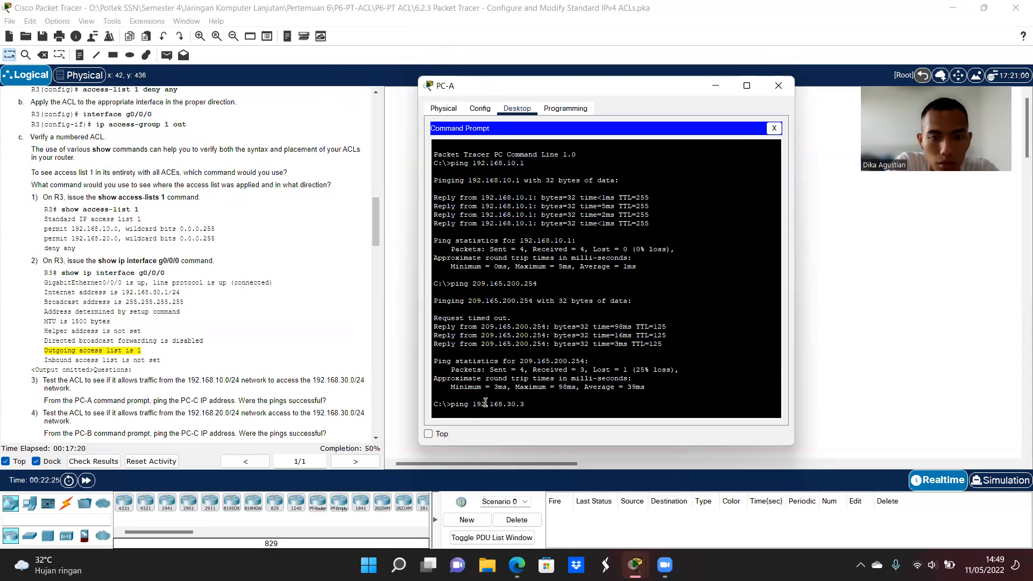
{"action": "key", "text": "Return"}
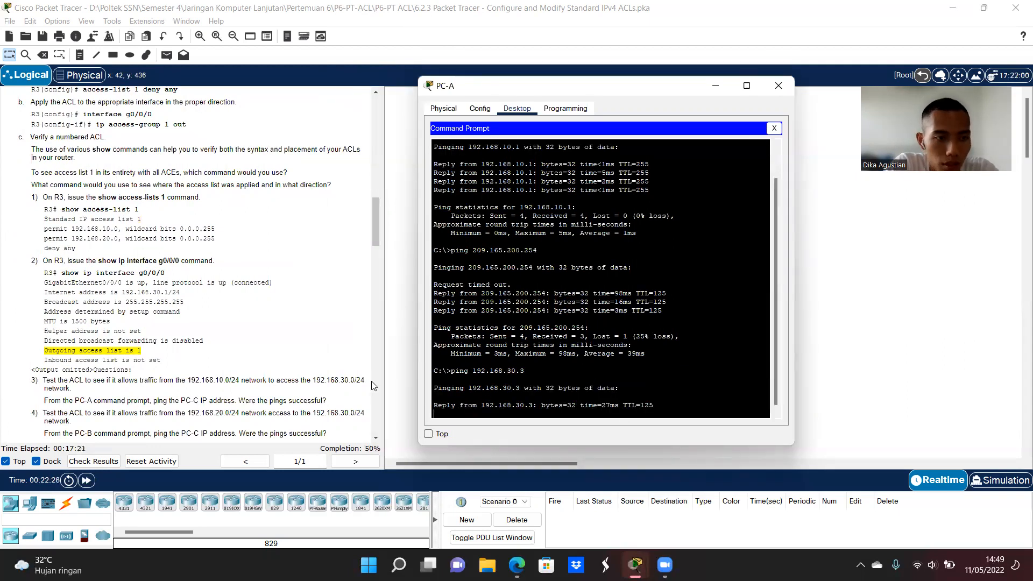
{"action": "scroll", "coordinate": [83, 395], "scroll_direction": "down", "scroll_amount": 1}
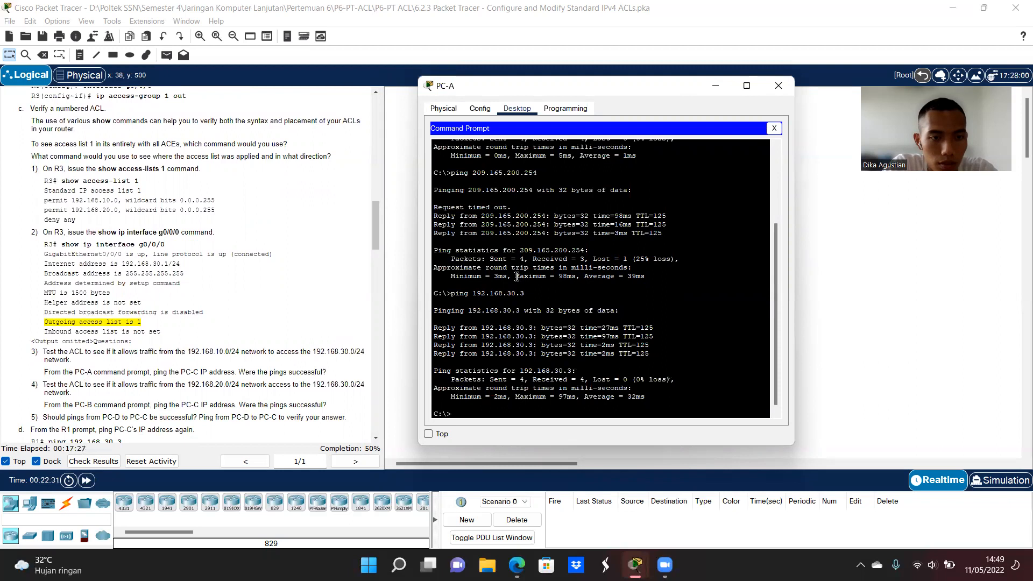
{"action": "left_click", "coordinate": [778, 86]}
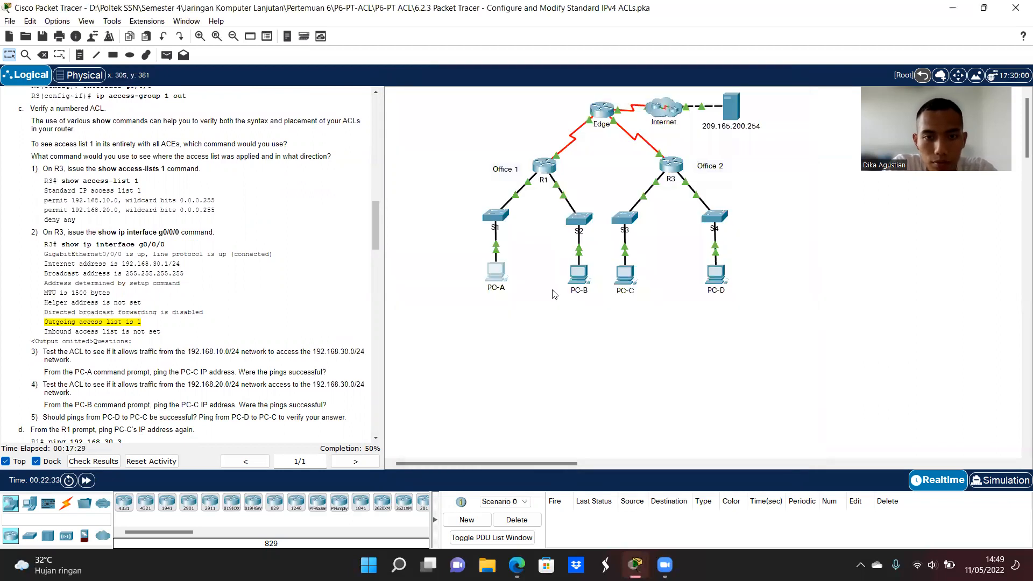
Ping PC-C at 192.168.30.3 from PC-B's command prompt to test access from the 192.168.20.0/24 network, and close PC-B's window
{"action": "left_click", "coordinate": [579, 275]}
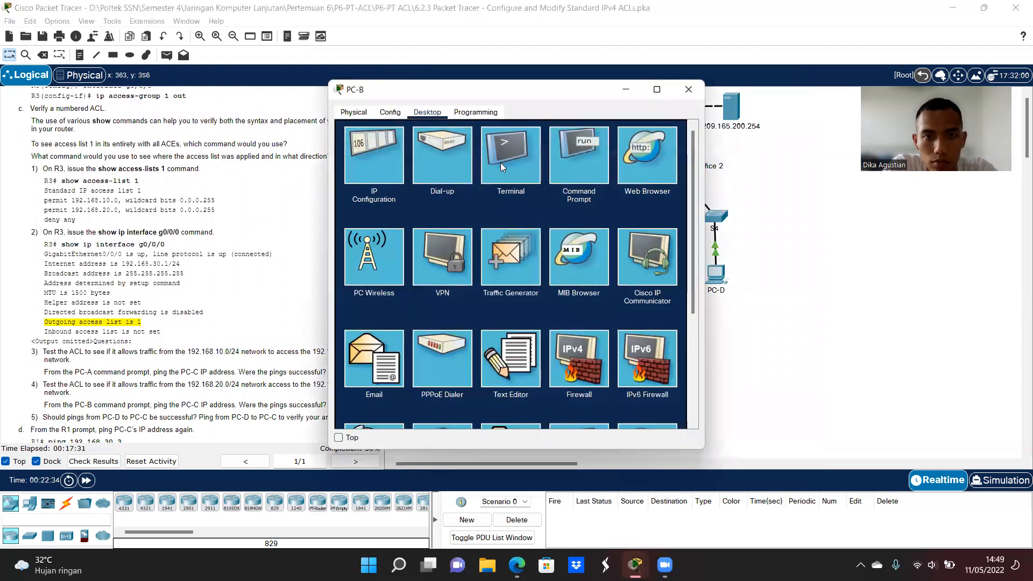
{"action": "left_click", "coordinate": [553, 155]}
{"action": "type", "text": "ping 192."}
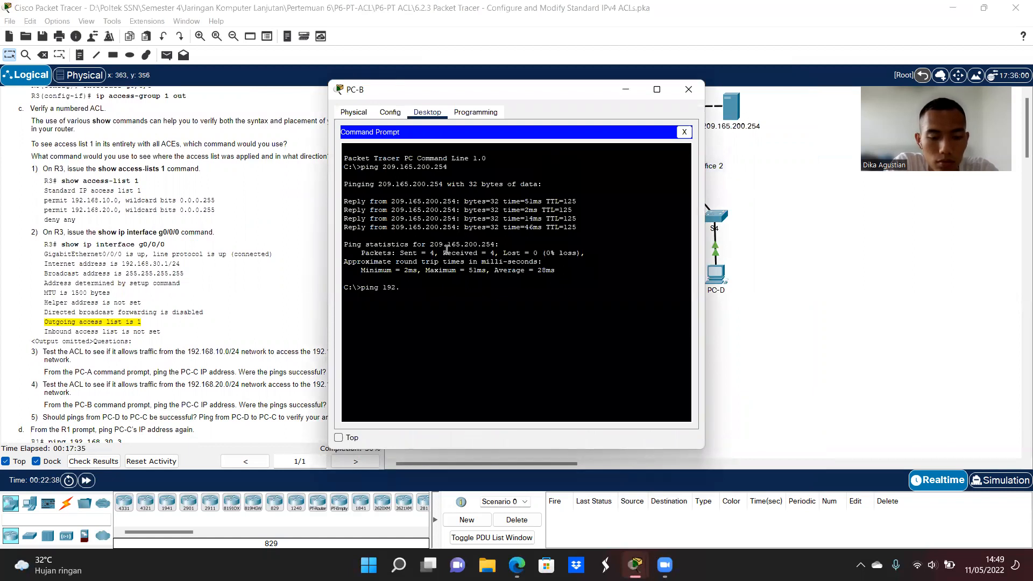
{"action": "type", "text": "168.30.3"}
{"action": "key", "text": "Return"}
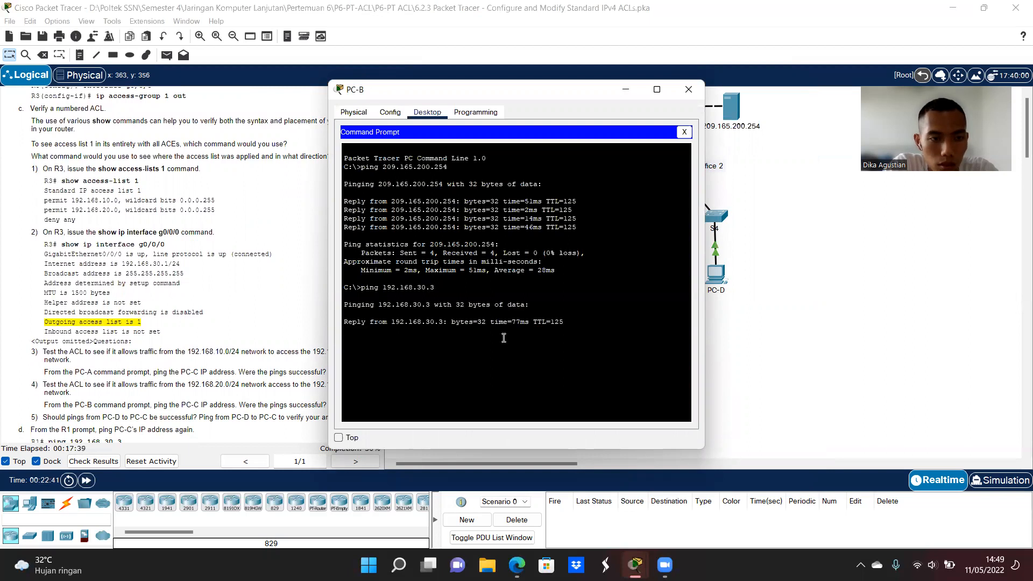
{"action": "scroll", "coordinate": [137, 331], "scroll_direction": "down", "scroll_amount": 1}
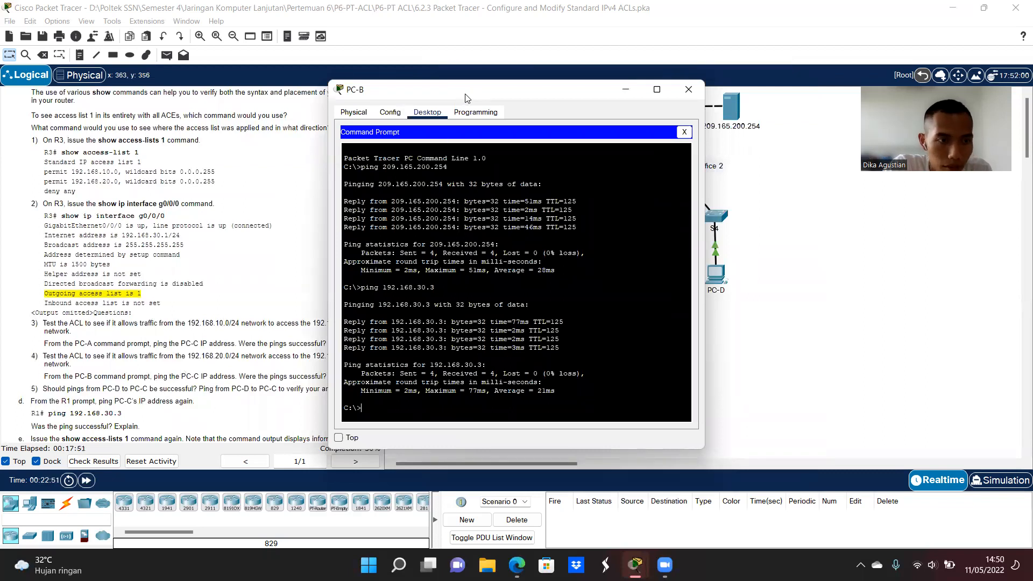
{"action": "left_click_drag", "start_coordinate": [460, 98], "coordinate": [508, 82]}
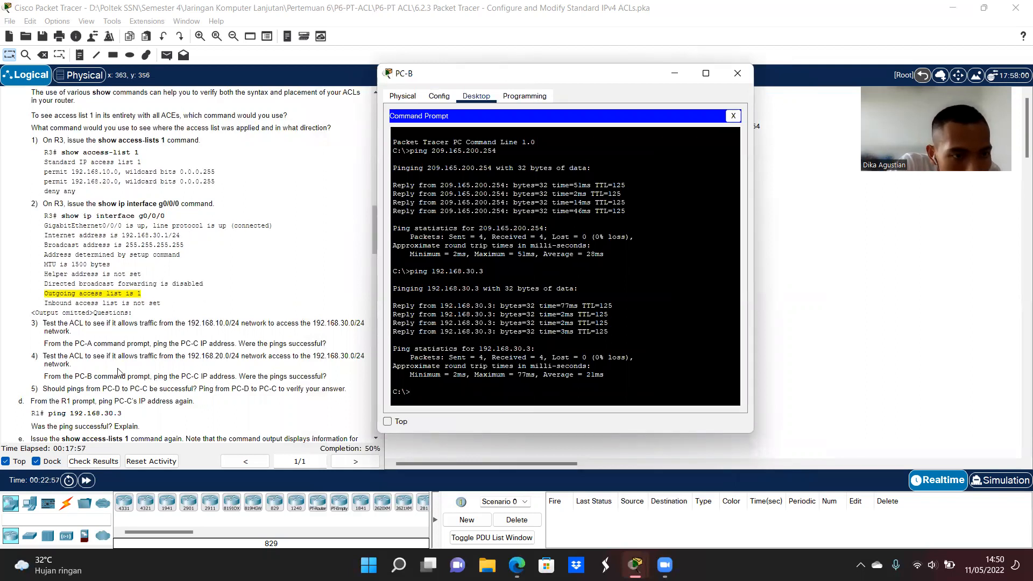
{"action": "left_click", "coordinate": [737, 73]}
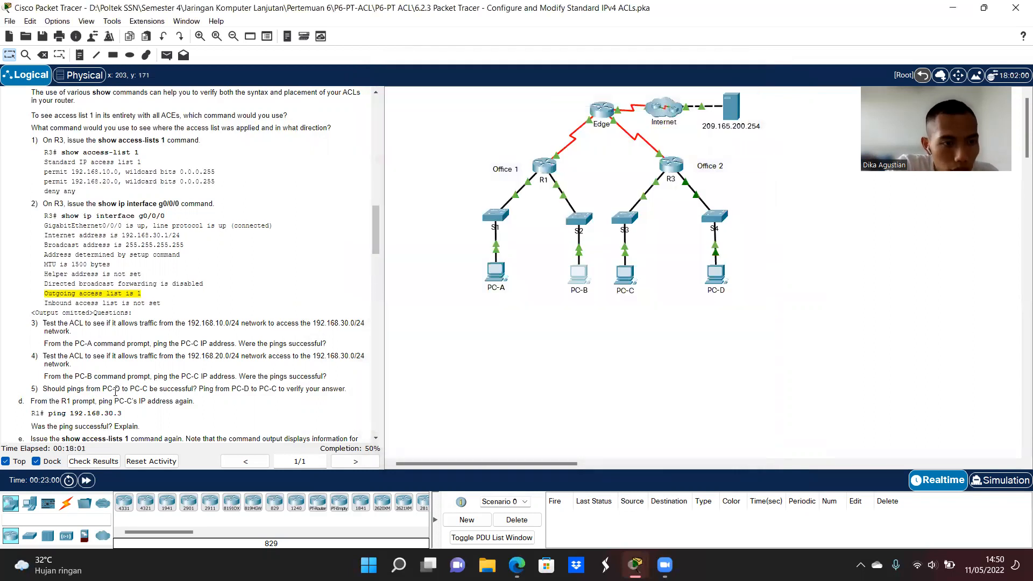
Ping PC-C at 192.168.30.3 from PC-D's command prompt, review the replies against the instructions, and close PC-D's window
{"action": "left_click", "coordinate": [716, 273]}
{"action": "left_click", "coordinate": [583, 162]}
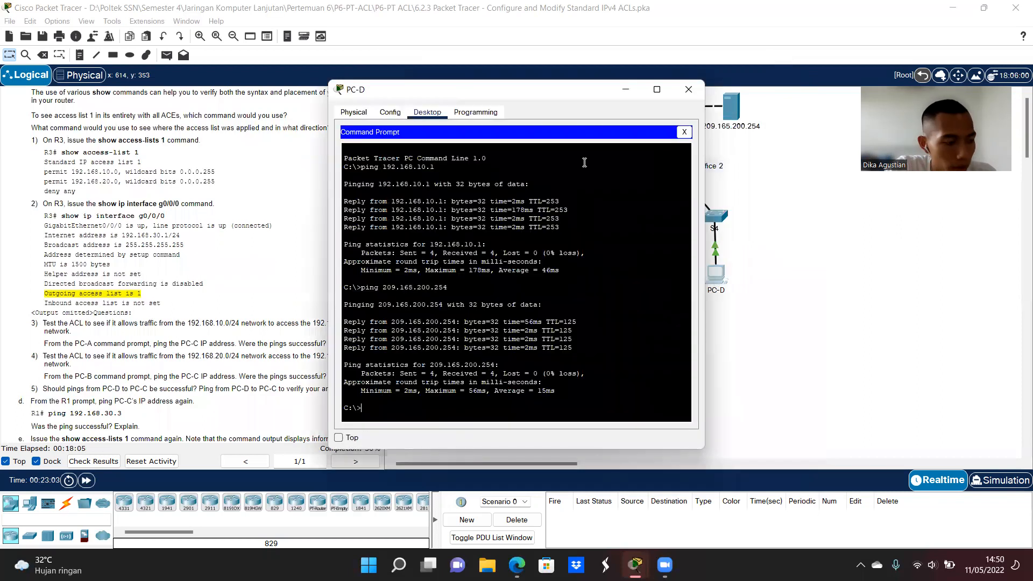
{"action": "type", "text": "ping 192.168.30.3"}
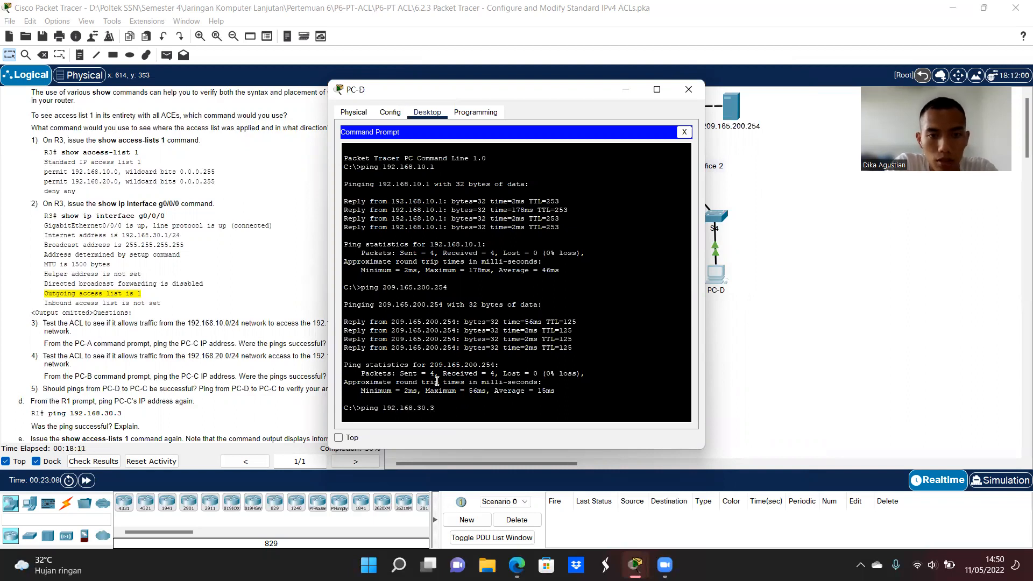
{"action": "key", "text": "Return"}
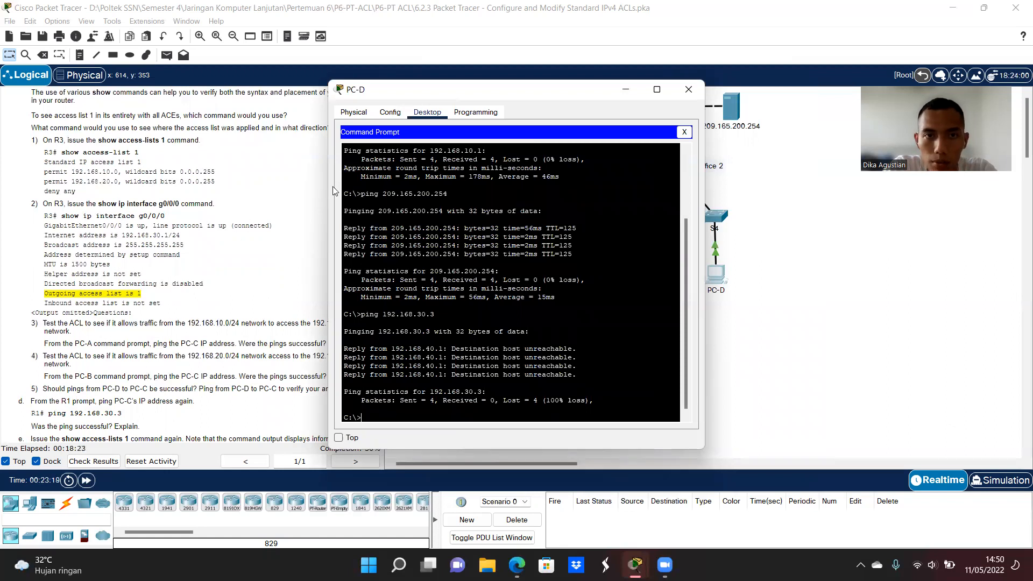
{"action": "left_click_drag", "start_coordinate": [482, 94], "coordinate": [551, 86]}
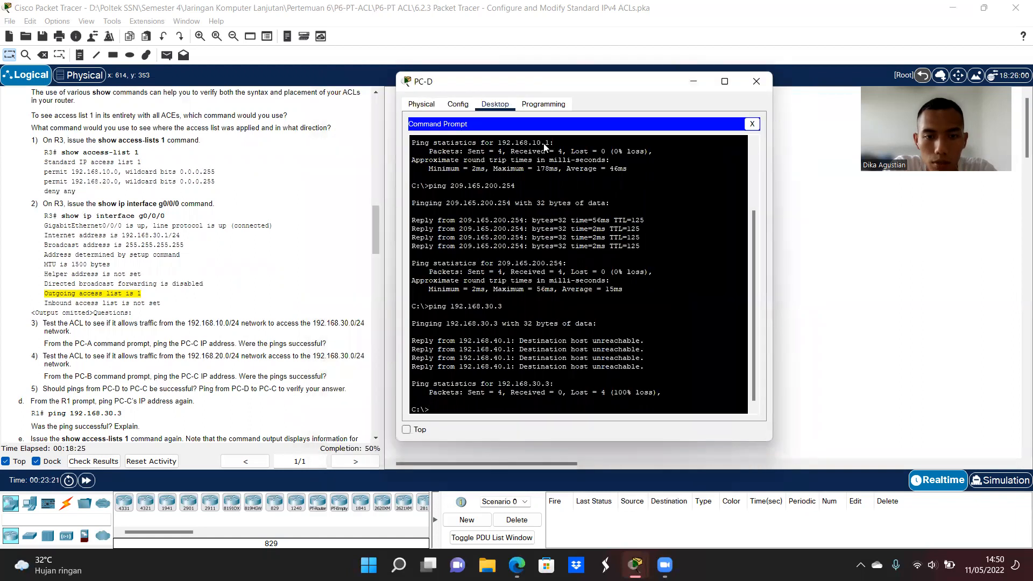
{"action": "left_click_drag", "start_coordinate": [496, 348], "coordinate": [511, 341]}
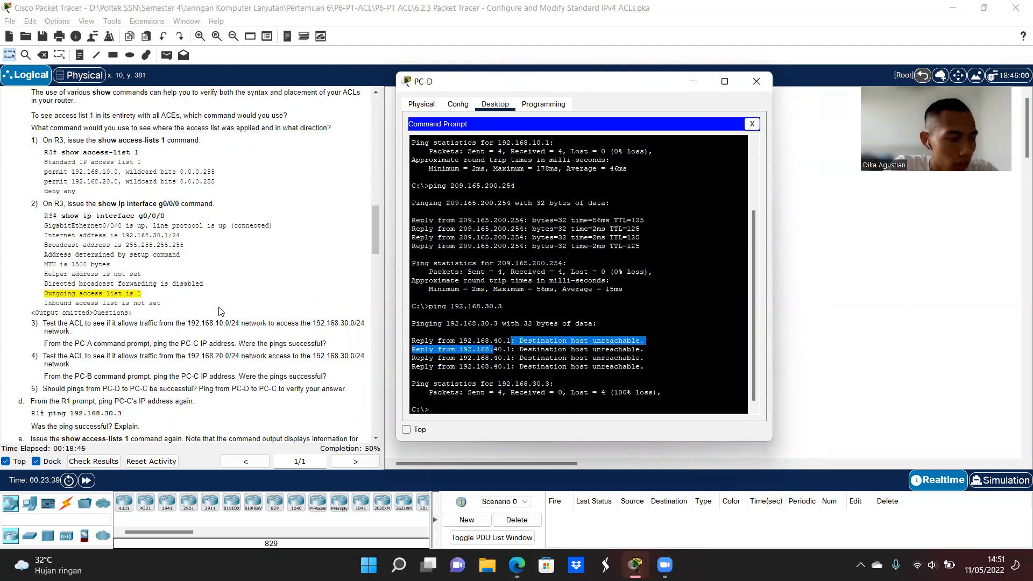
{"action": "scroll", "coordinate": [219, 311], "scroll_direction": "down", "scroll_amount": 3}
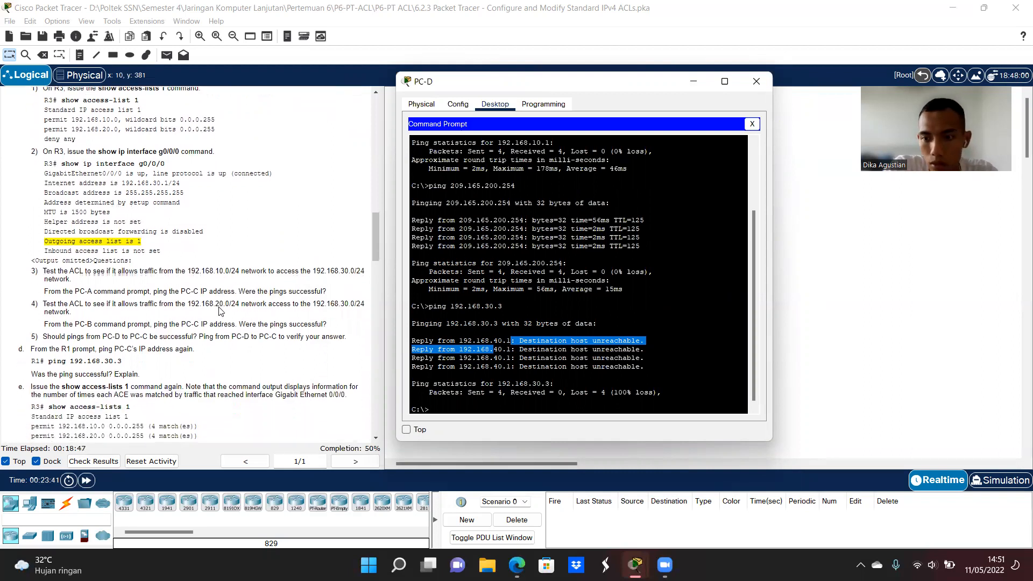
{"action": "left_click", "coordinate": [744, 82]}
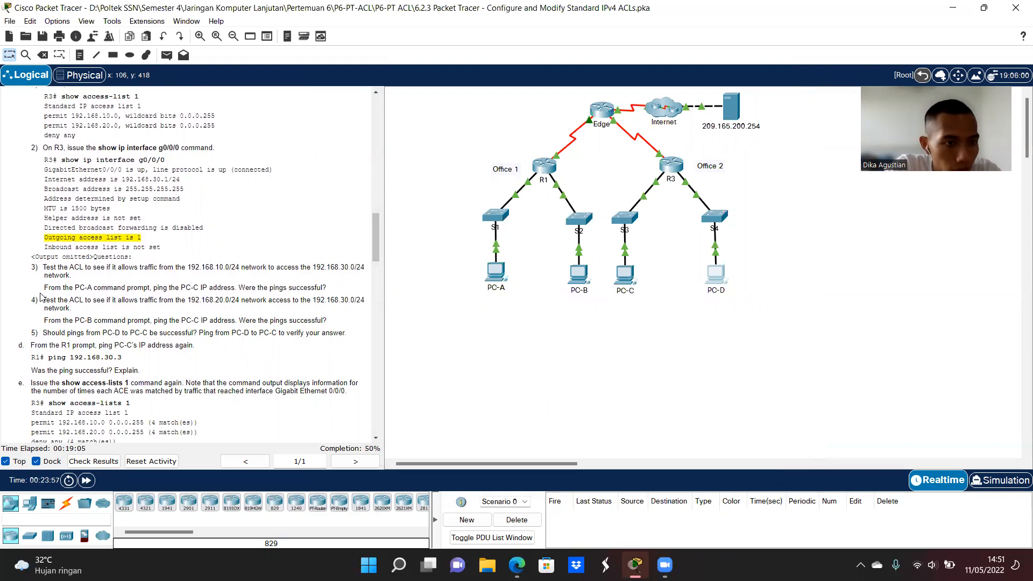
Ping PC-C at 192.168.30.3 from R1's CLI, examine the success rate, and close R1's window
{"action": "left_click", "coordinate": [554, 170]}
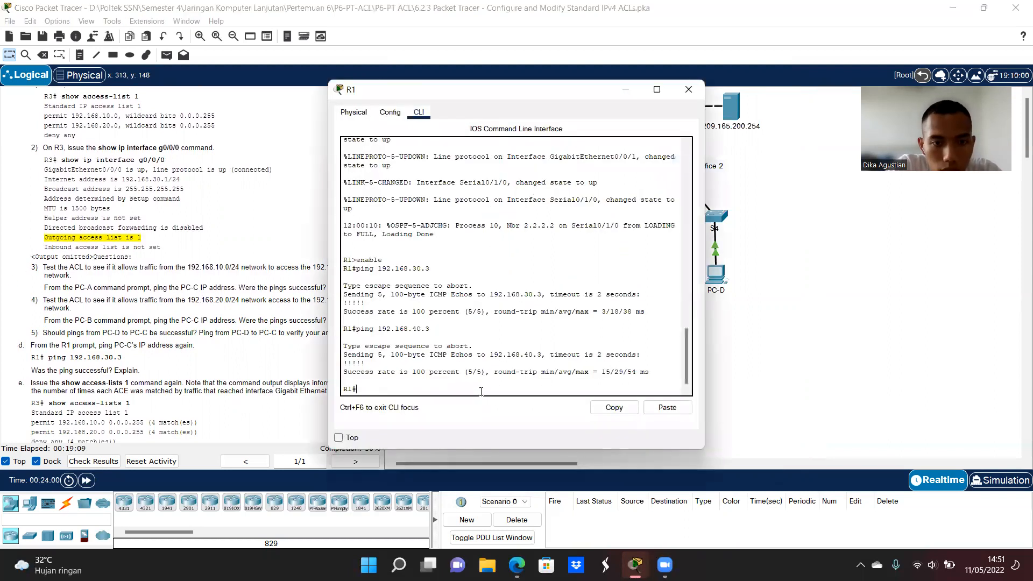
{"action": "type", "text": "ping 192.168.30.3"}
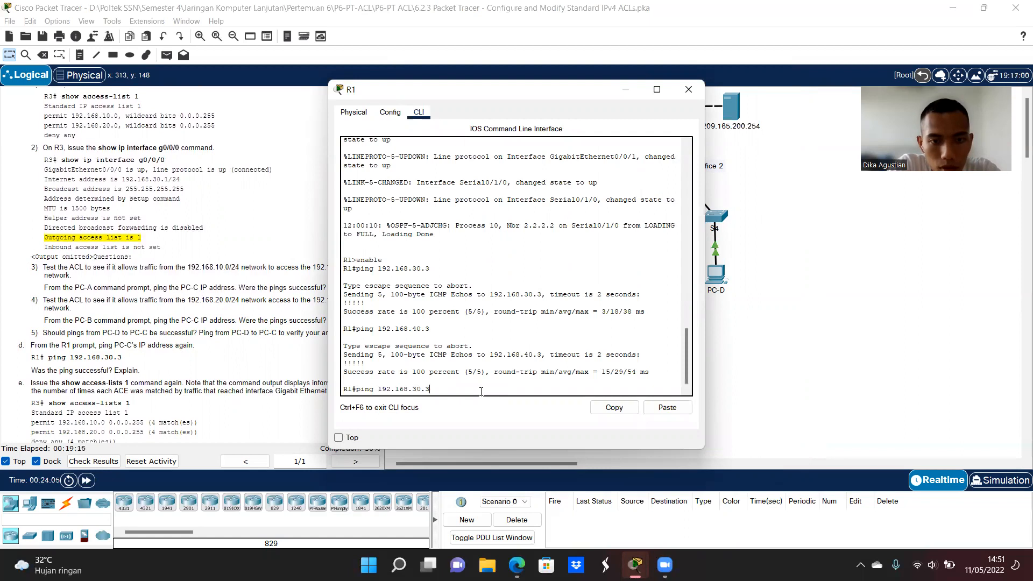
{"action": "key", "text": "Return"}
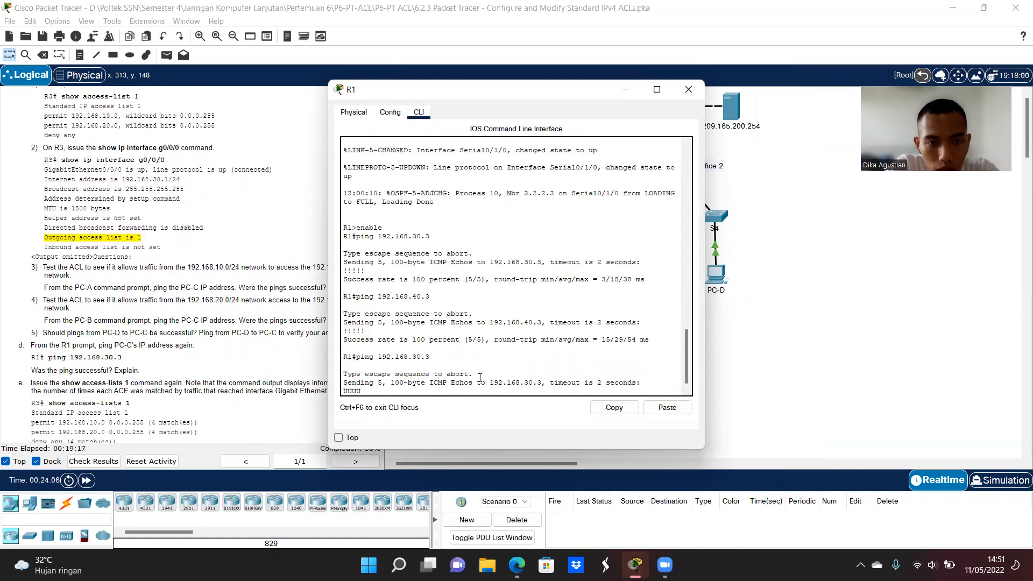
{"action": "left_click_drag", "start_coordinate": [476, 374], "coordinate": [418, 374]}
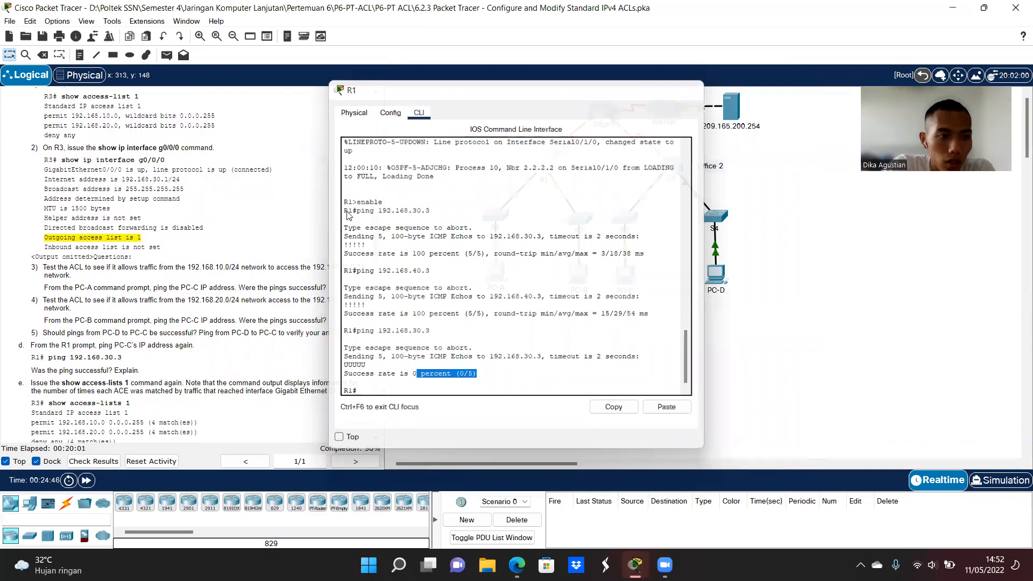
{"action": "left_click", "coordinate": [695, 87]}
Run show access-lists 1 on R3 to check the ACE match counts against the instructions, and close R3's window
{"action": "scroll", "coordinate": [200, 271], "scroll_direction": "down", "scroll_amount": 3}
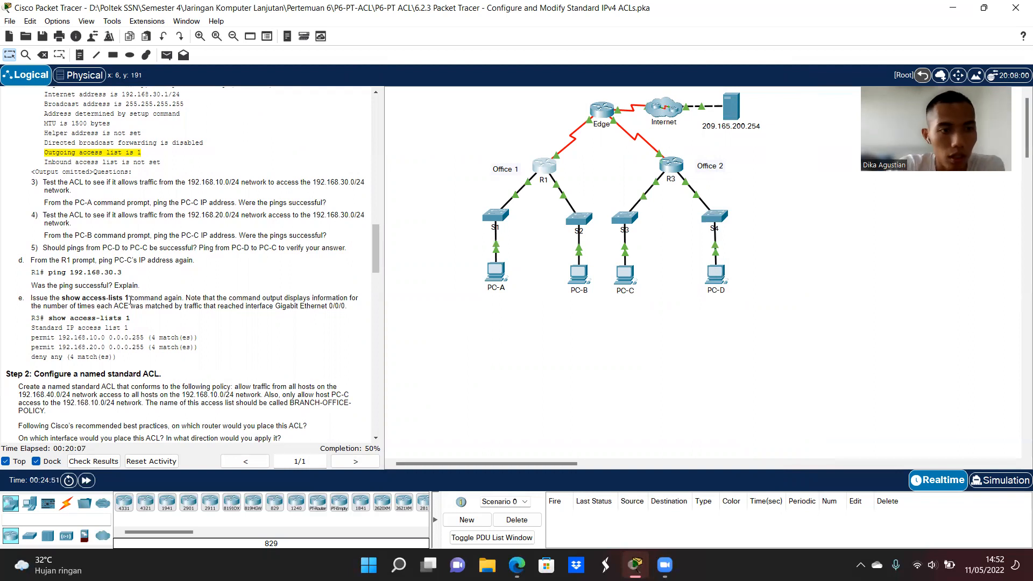
{"action": "left_click", "coordinate": [671, 165]}
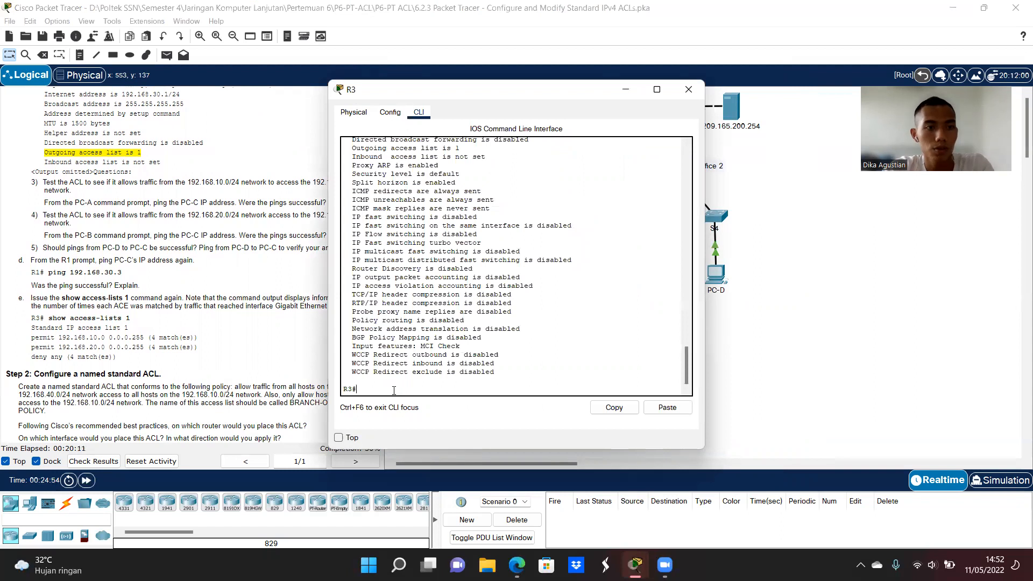
{"action": "type", "text": "sh"}
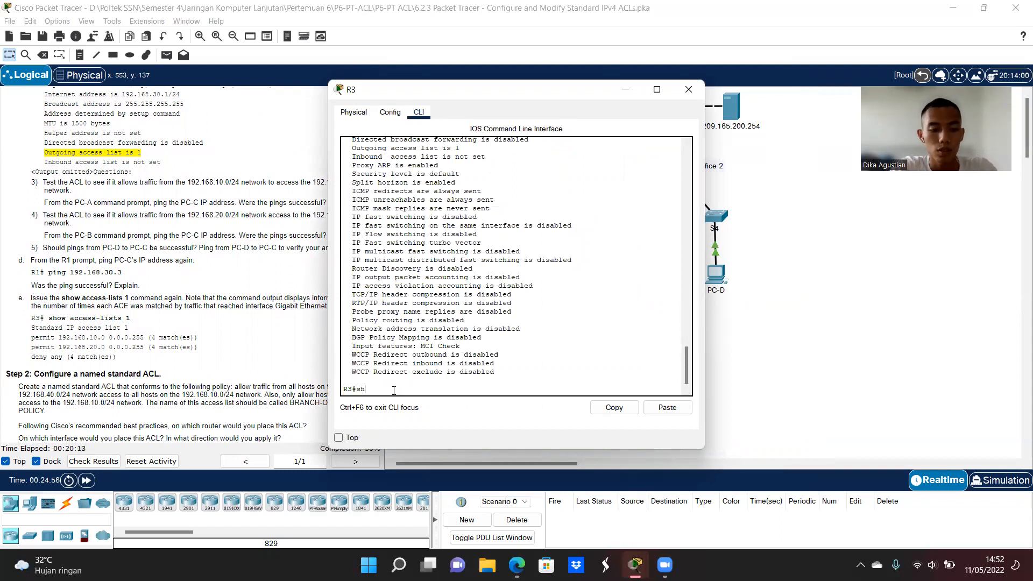
{"action": "type", "text": "ow acc"}
{"action": "key", "text": "Tab"}
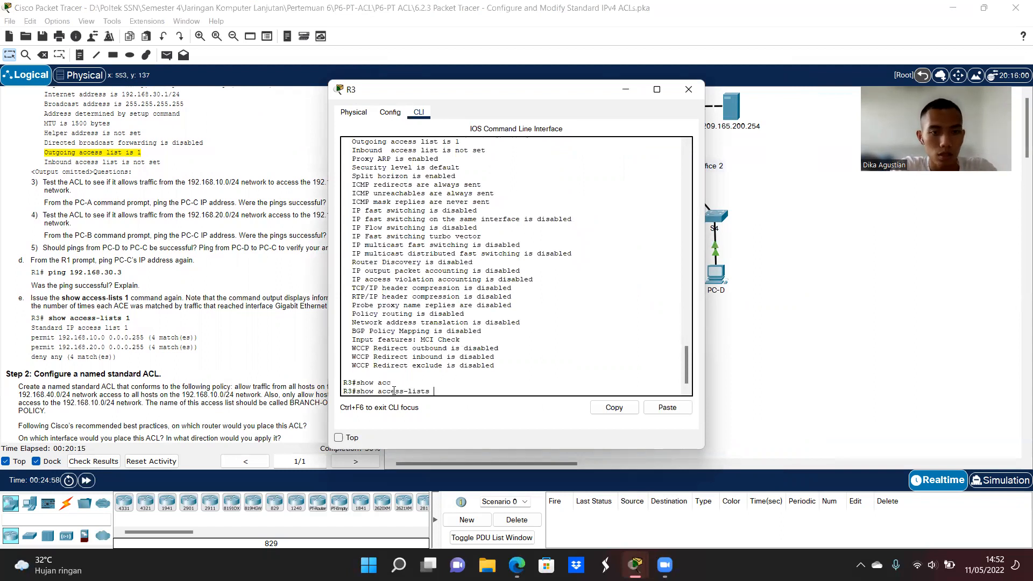
{"action": "type", "text": "1"}
{"action": "key", "text": "Return"}
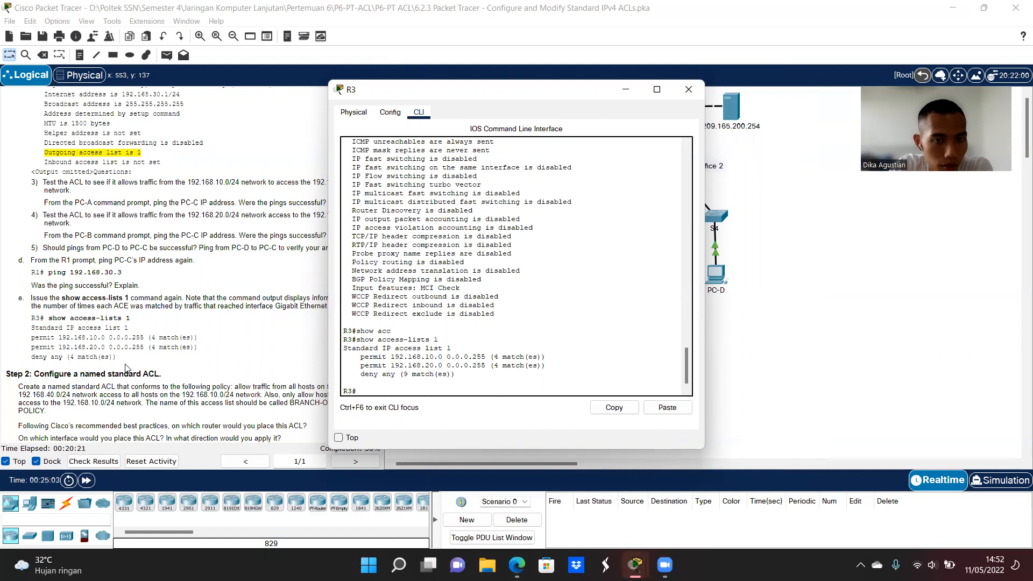
{"action": "scroll", "coordinate": [126, 368], "scroll_direction": "down", "scroll_amount": 2}
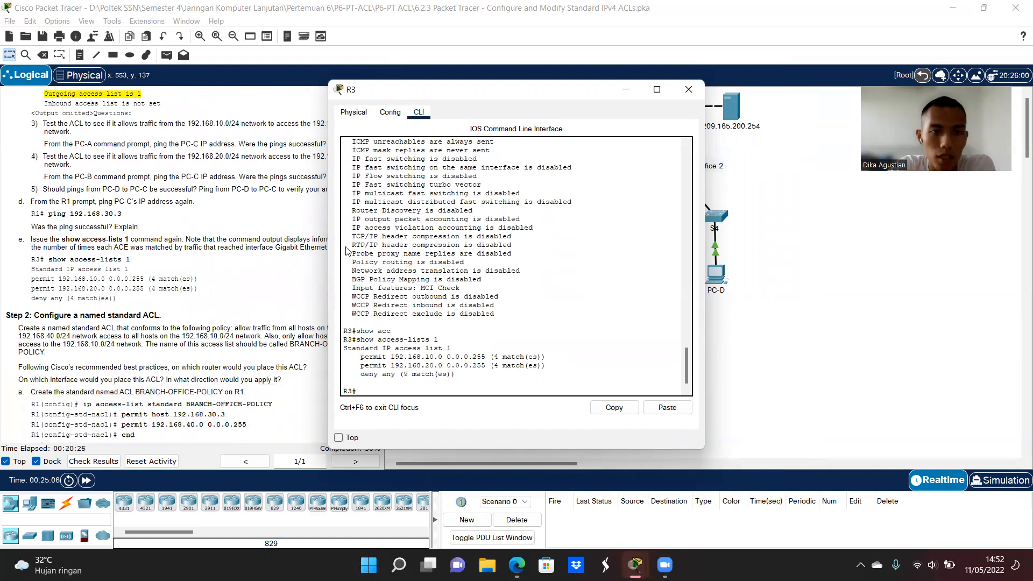
{"action": "left_click", "coordinate": [679, 87]}
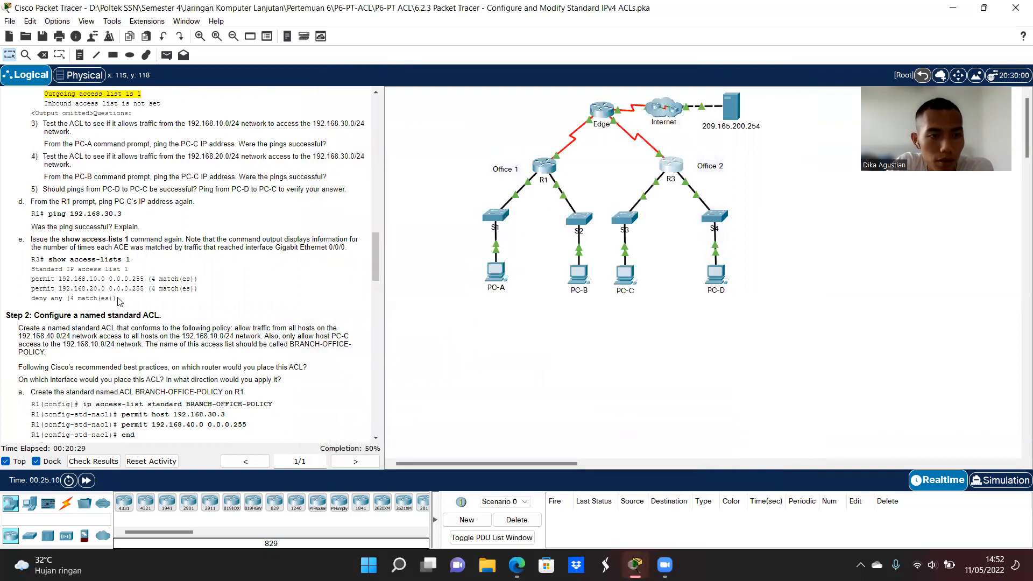
Open R1's CLI beside the named ACL instructions of Step 2 and enter global configuration mode
{"action": "scroll", "coordinate": [119, 301], "scroll_direction": "down", "scroll_amount": 3}
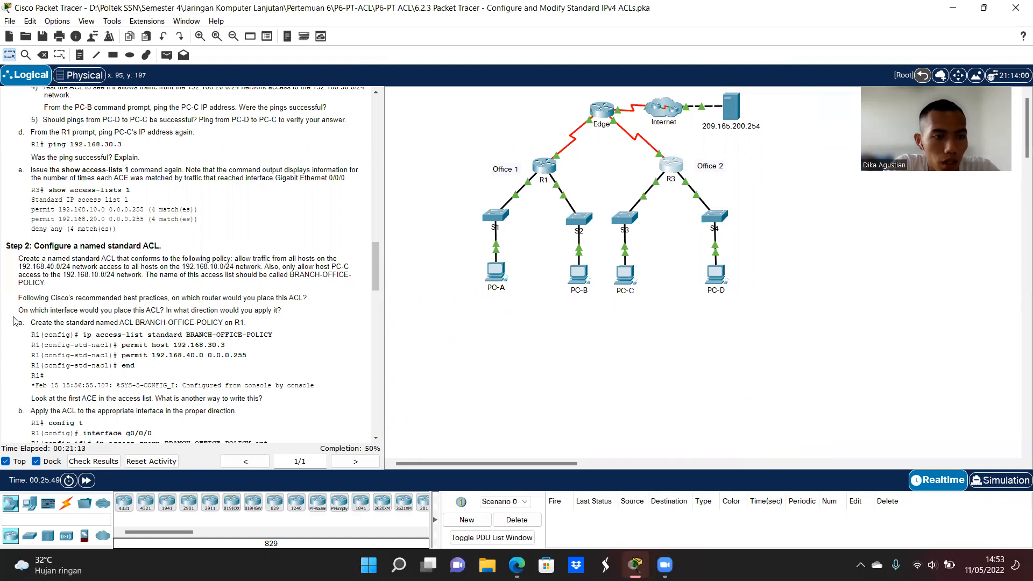
{"action": "scroll", "coordinate": [64, 321], "scroll_direction": "down", "scroll_amount": 2}
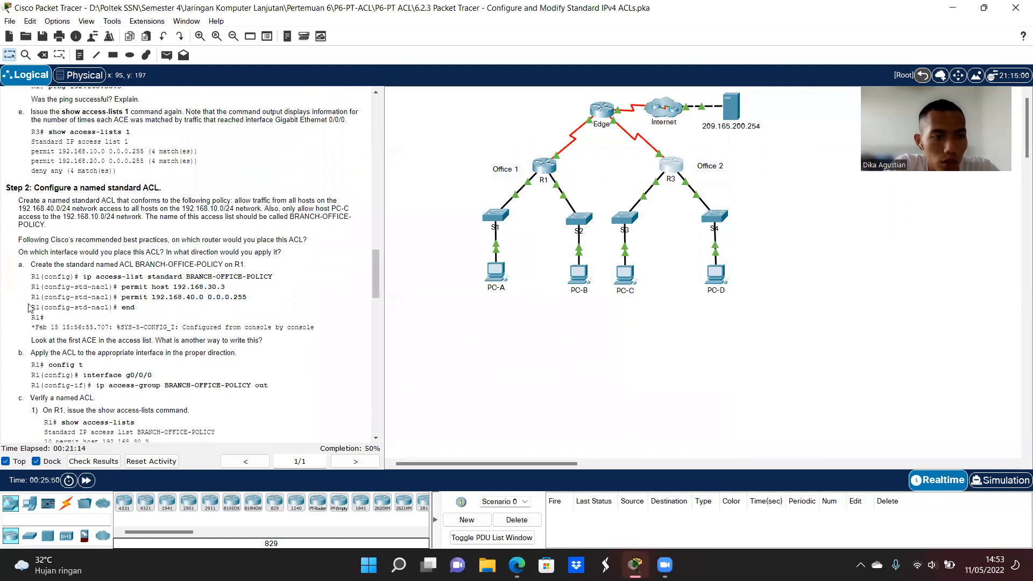
{"action": "left_click", "coordinate": [544, 166]}
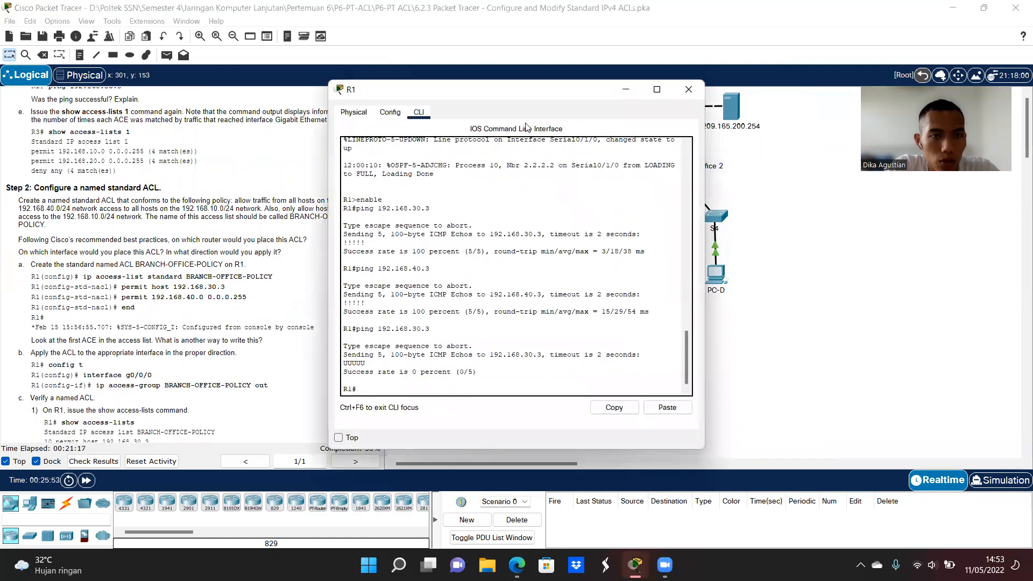
{"action": "left_click_drag", "start_coordinate": [523, 92], "coordinate": [673, 95]}
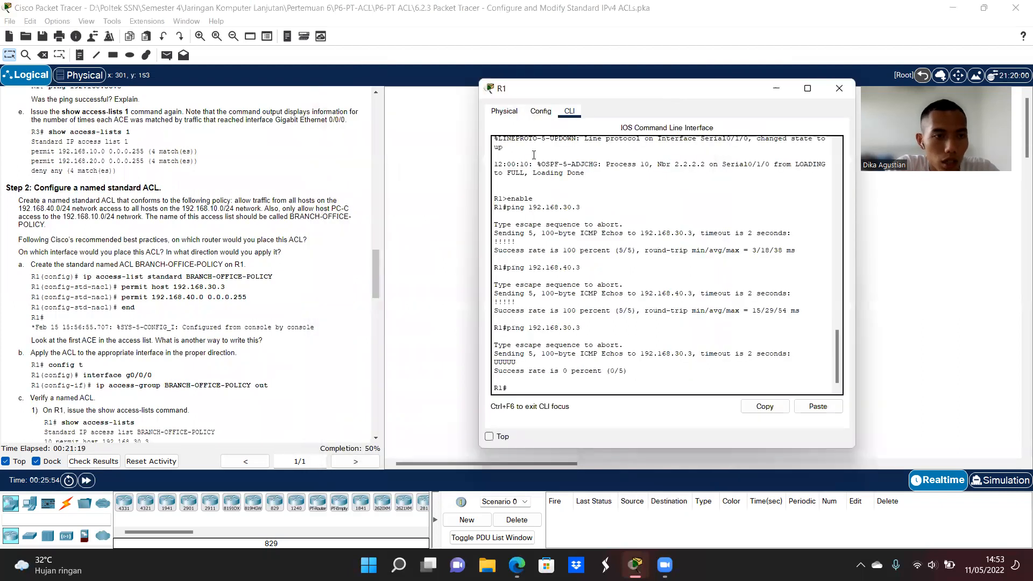
{"action": "type", "text": "conf ter"}
{"action": "key", "text": "Return"}
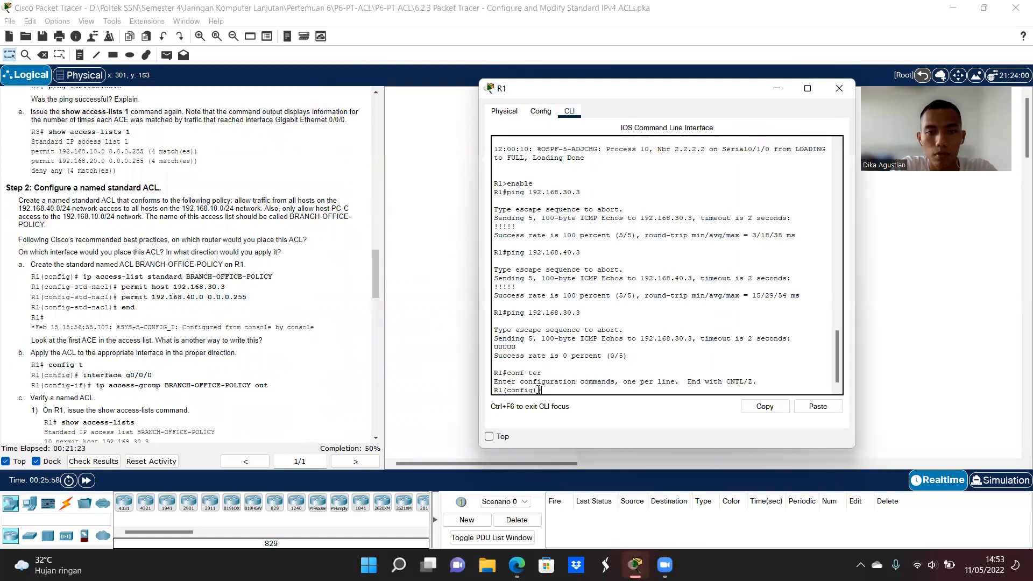
Create the named standard IP access list BRANCH-OFFICE-POLICY on R1
{"action": "type", "text": "ip"}
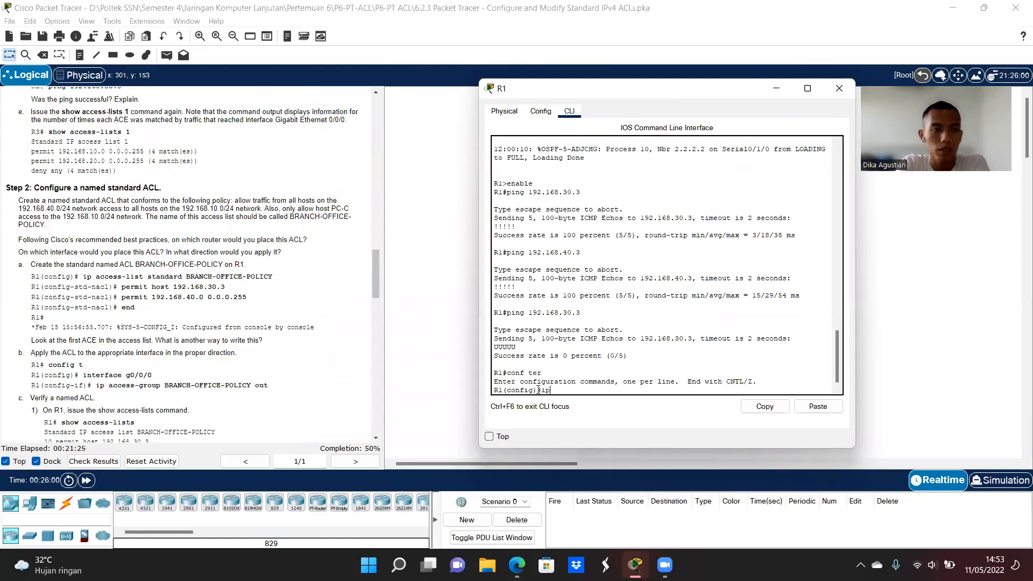
{"action": "type", "text": "acc"}
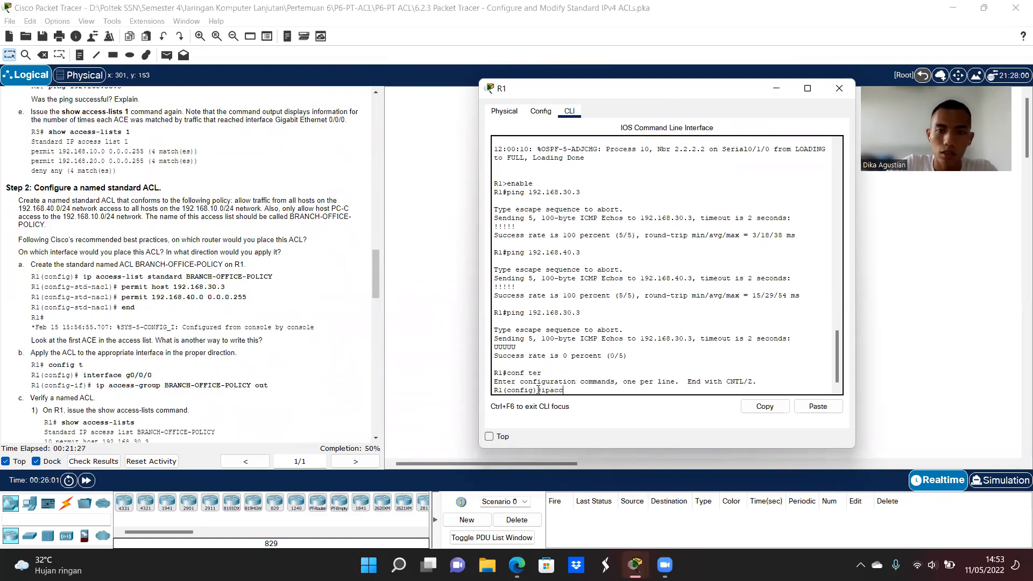
{"action": "key", "text": "BackSpace"}
{"action": "key", "text": "BackSpace"}
{"action": "key", "text": "BackSpace"}
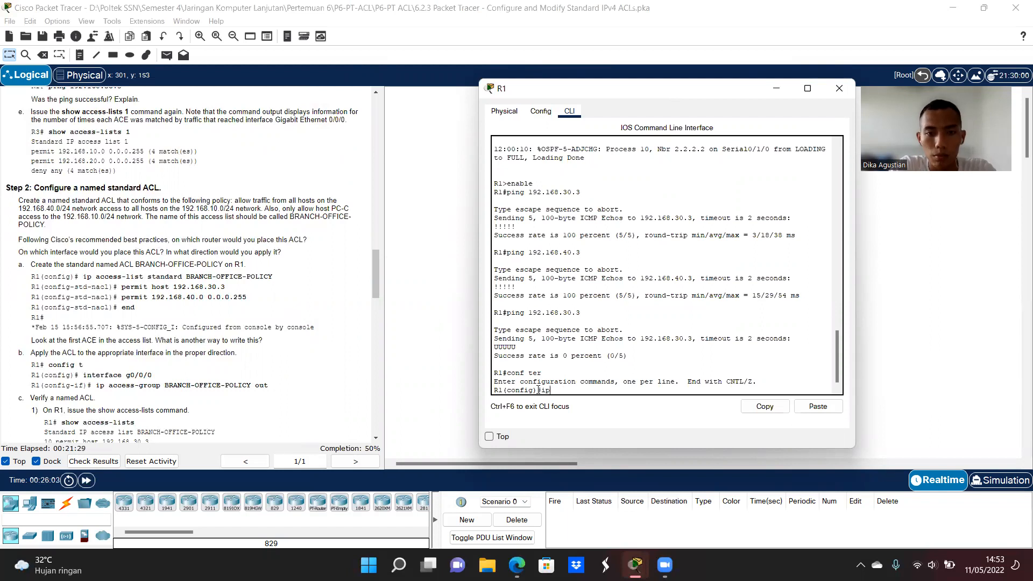
{"action": "type", "text": "acc"}
{"action": "key", "text": "Tab"}
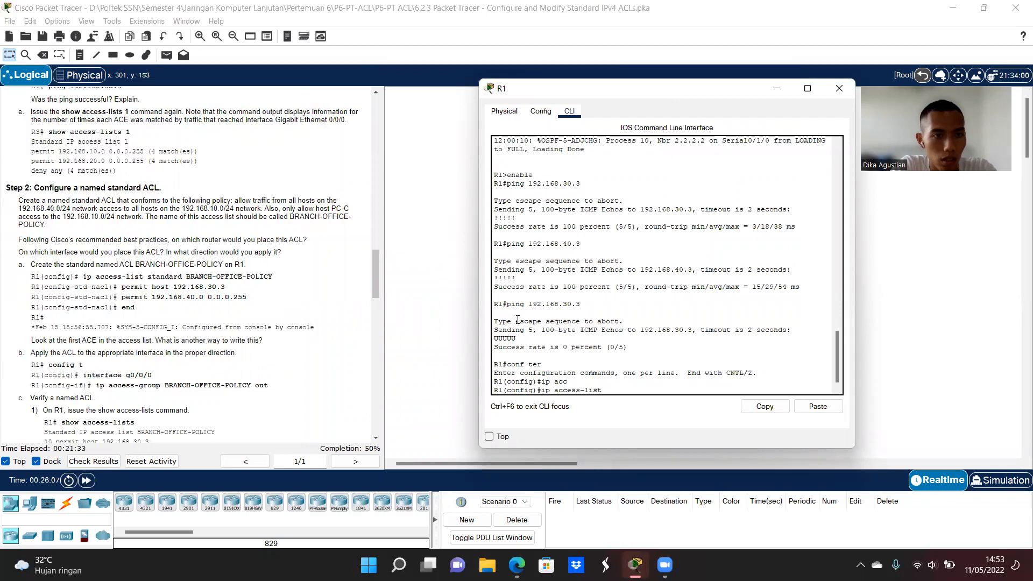
{"action": "type", "text": "st"}
{"action": "key", "text": "Tab"}
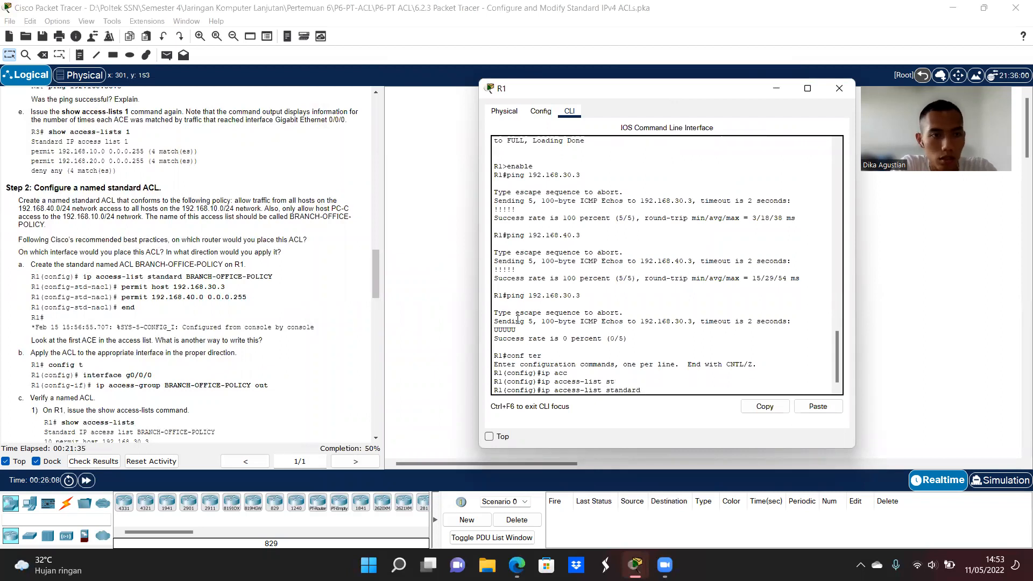
{"action": "type", "text": "BRANCH"}
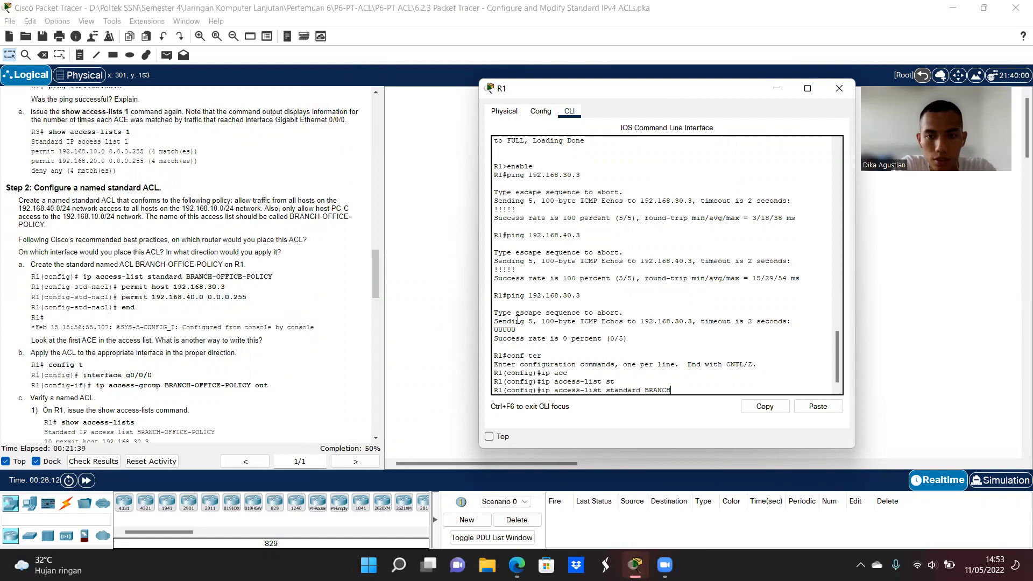
{"action": "type", "text": "-O"}
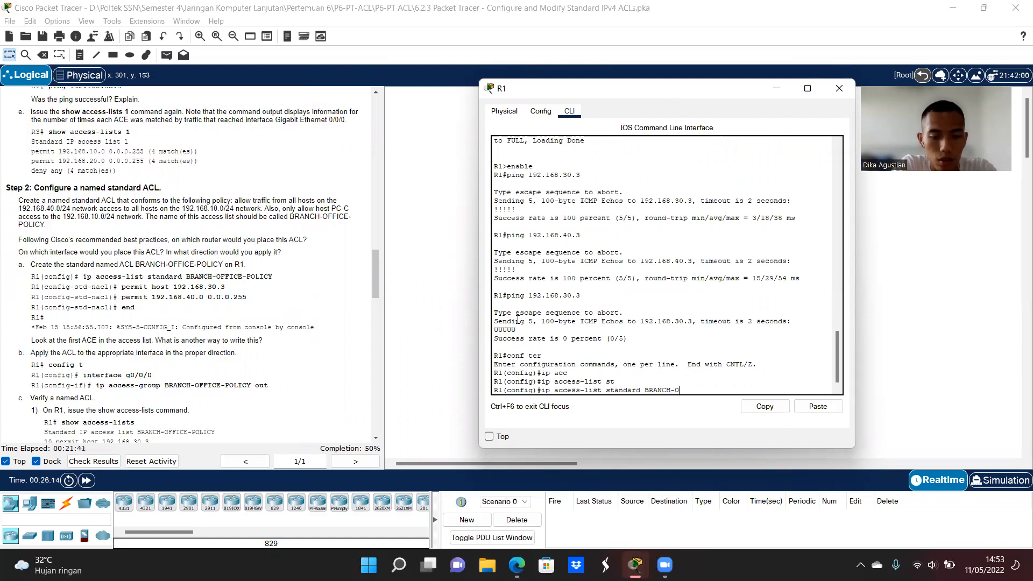
{"action": "type", "text": "FFICE"}
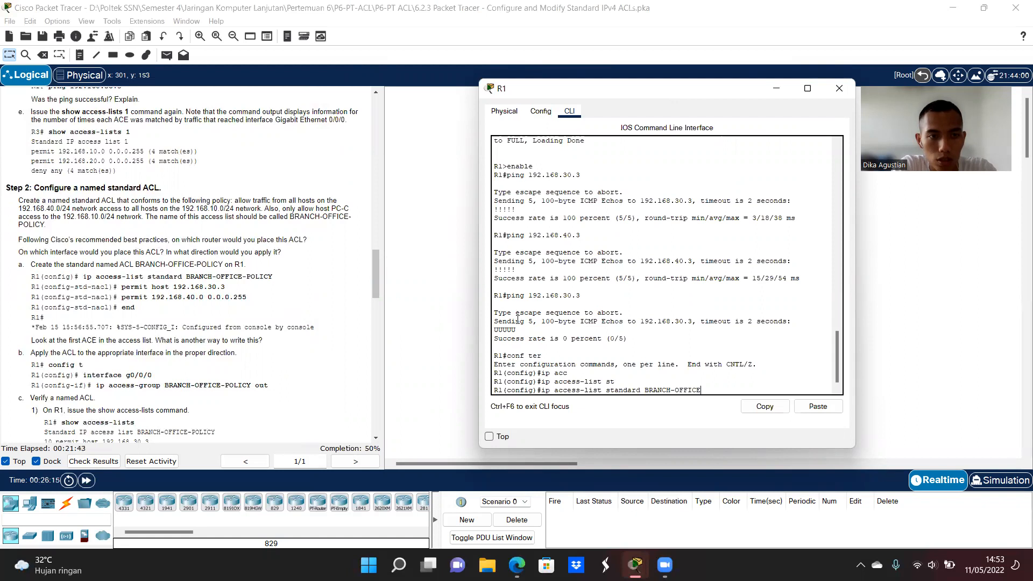
{"action": "type", "text": "-POL"}
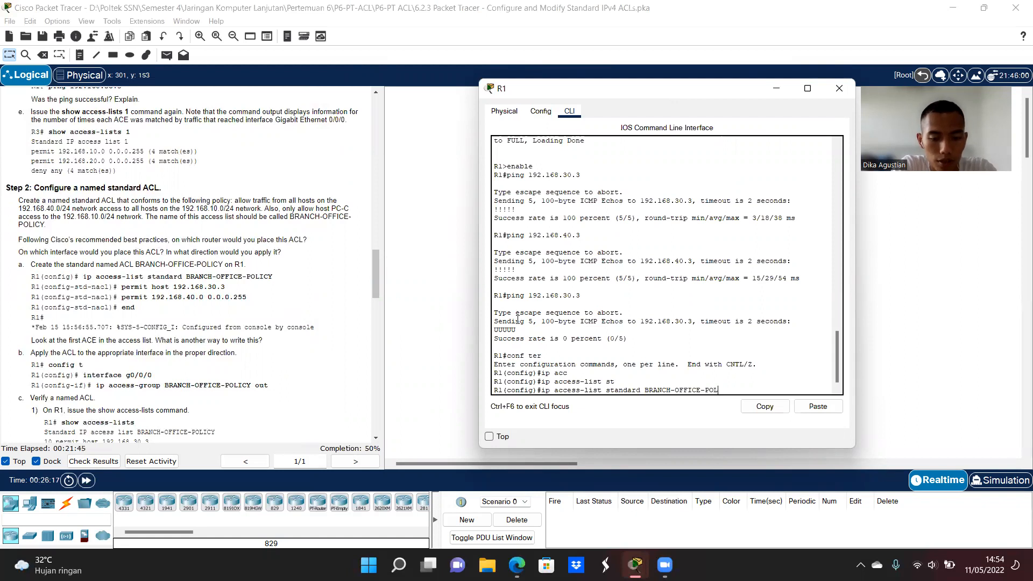
{"action": "type", "text": "ICY"}
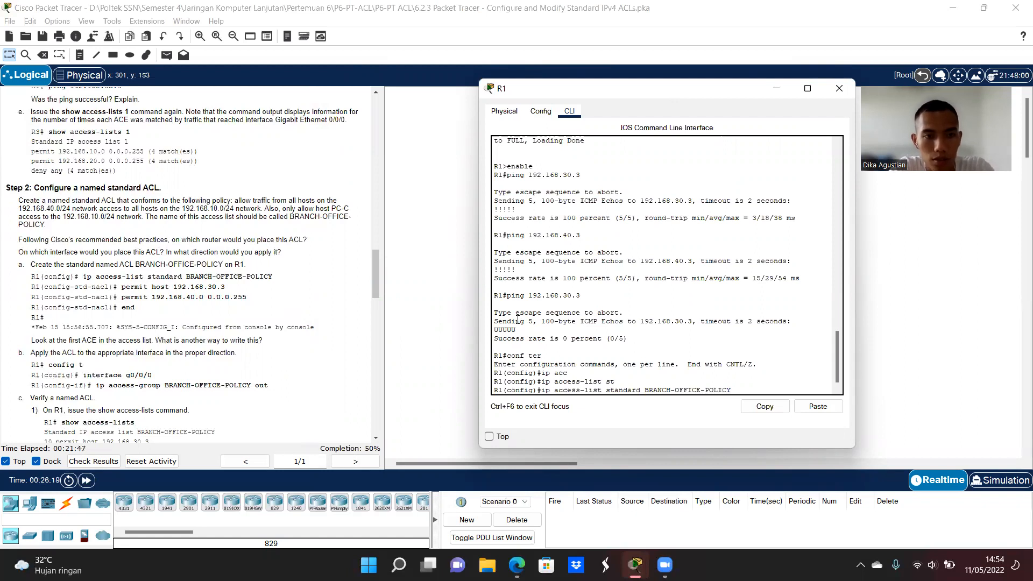
{"action": "key", "text": "Return"}
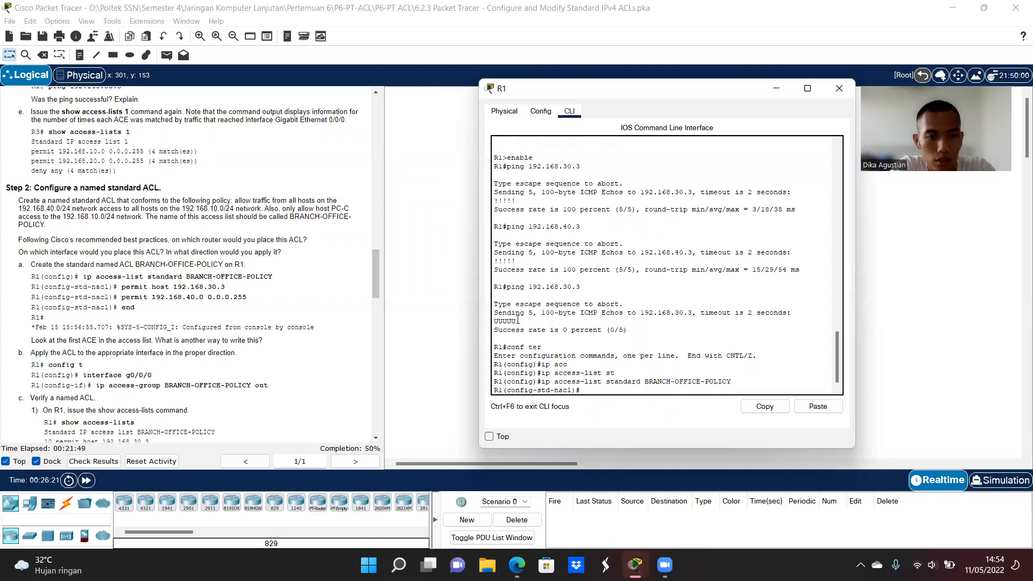
Add an entry to BRANCH-OFFICE-POLICY that permits host 192.168.30.3
{"action": "type", "text": "p"}
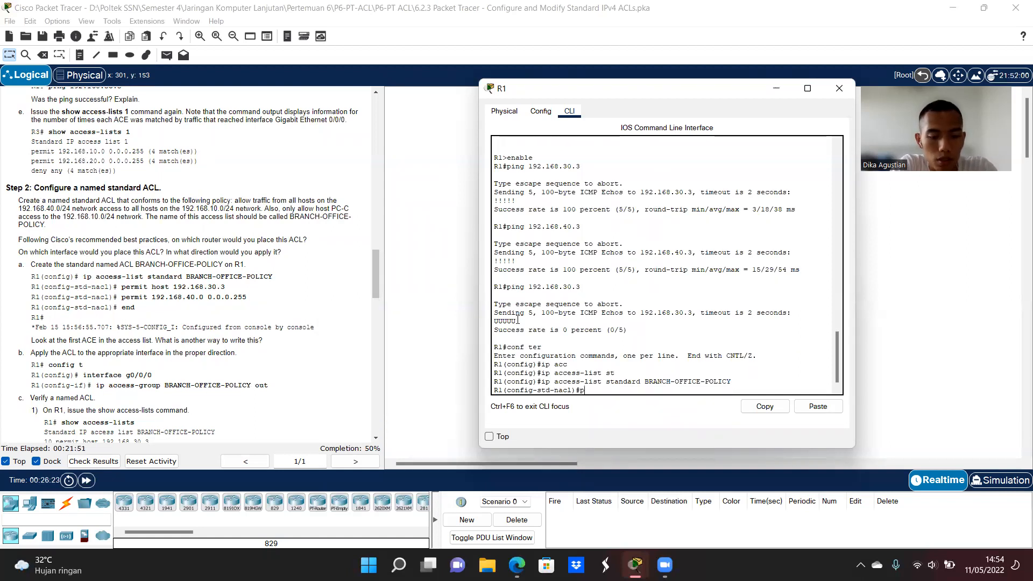
{"action": "type", "text": "ermit 1host 291"}
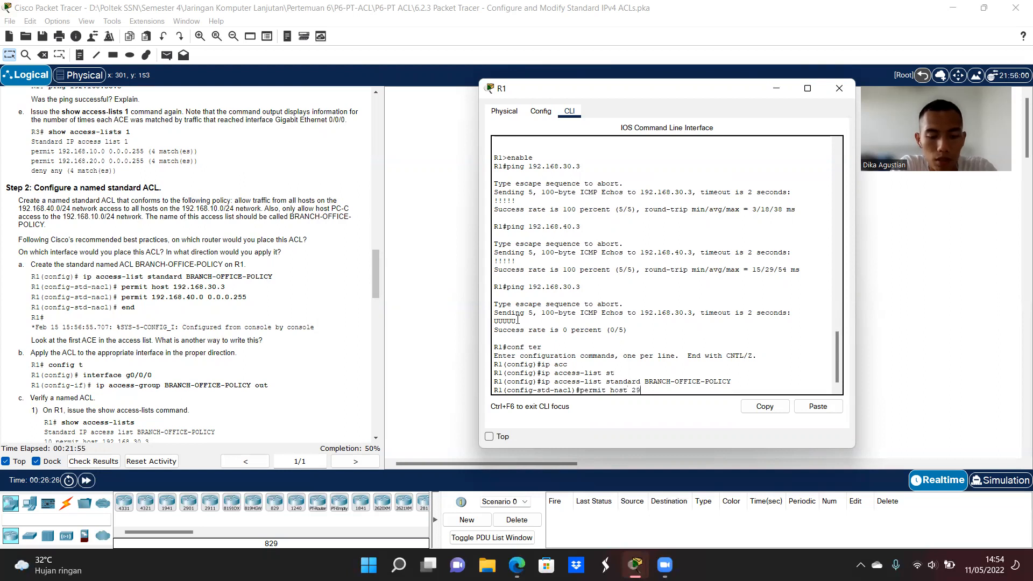
{"action": "key", "text": "BackSpace"}
{"action": "key", "text": "BackSpace"}
{"action": "key", "text": "BackSpace"}
{"action": "type", "text": "192.1"}
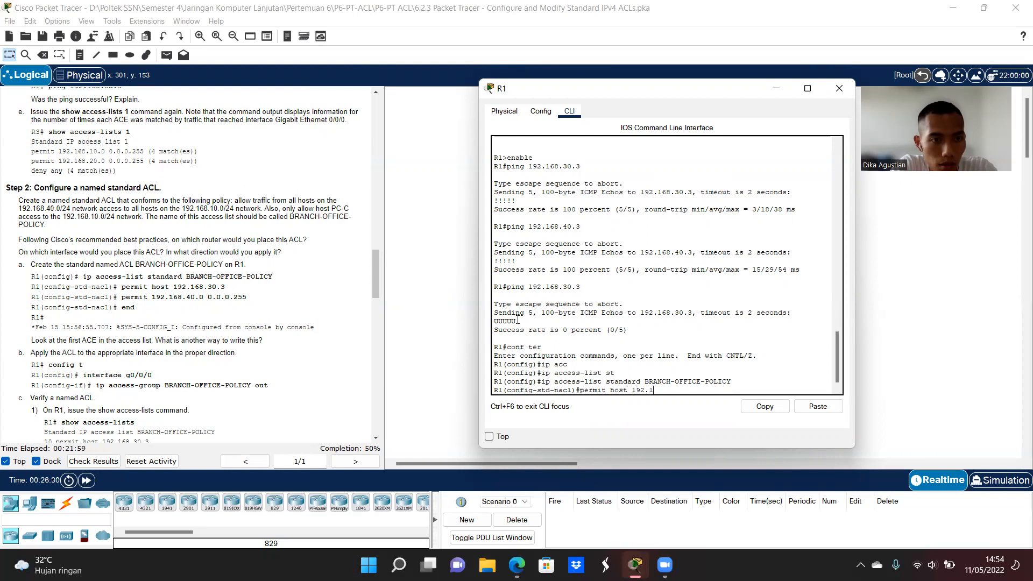
{"action": "type", "text": "68"}
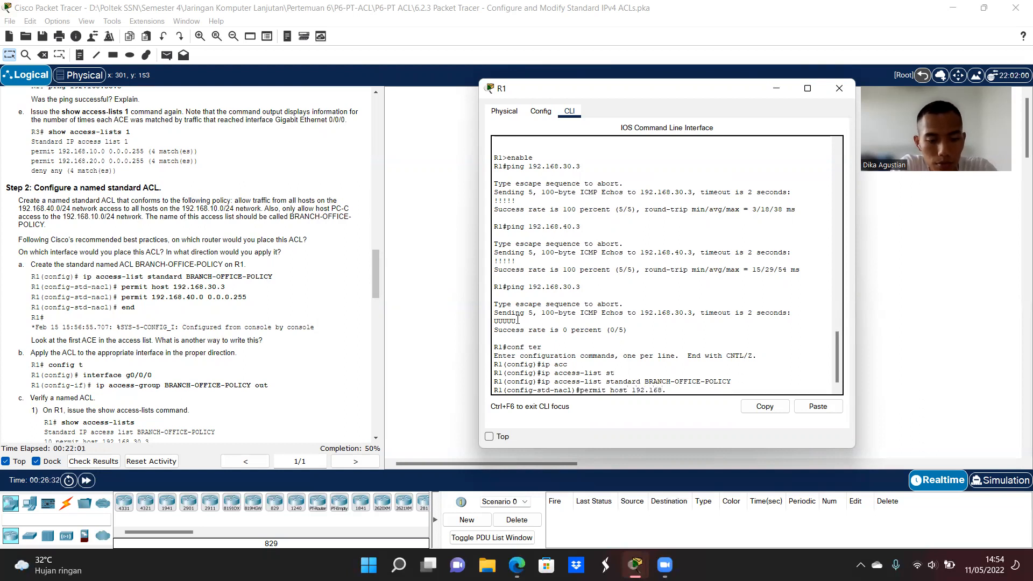
{"action": "type", "text": ".30."}
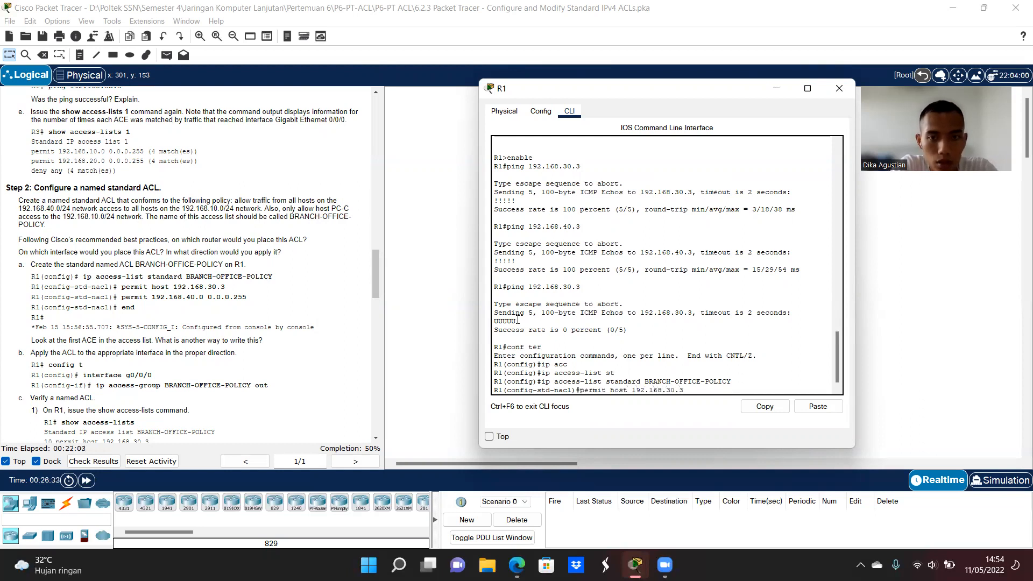
{"action": "type", "text": "3"}
{"action": "key", "text": "Return"}
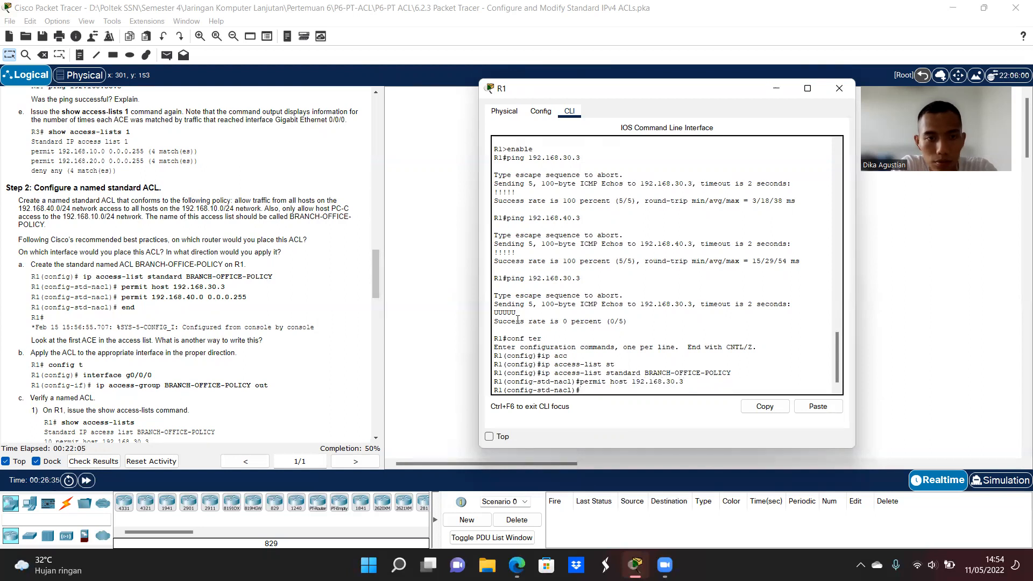
Add an entry to BRANCH-OFFICE-POLICY that permits network 192.168.40.0 with wildcard mask 0.0.0.255
{"action": "type", "text": "pe"}
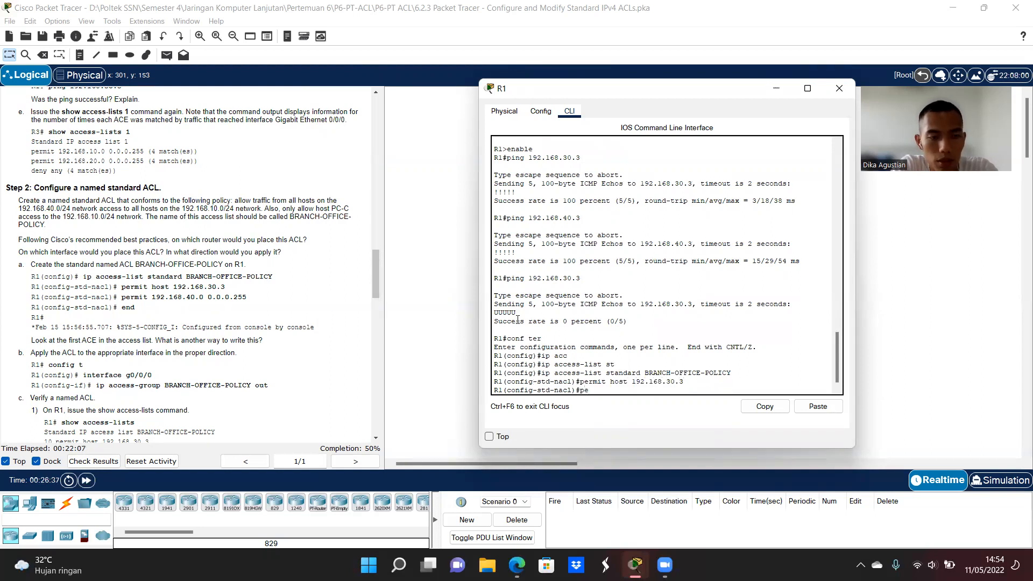
{"action": "type", "text": "rmit 19"}
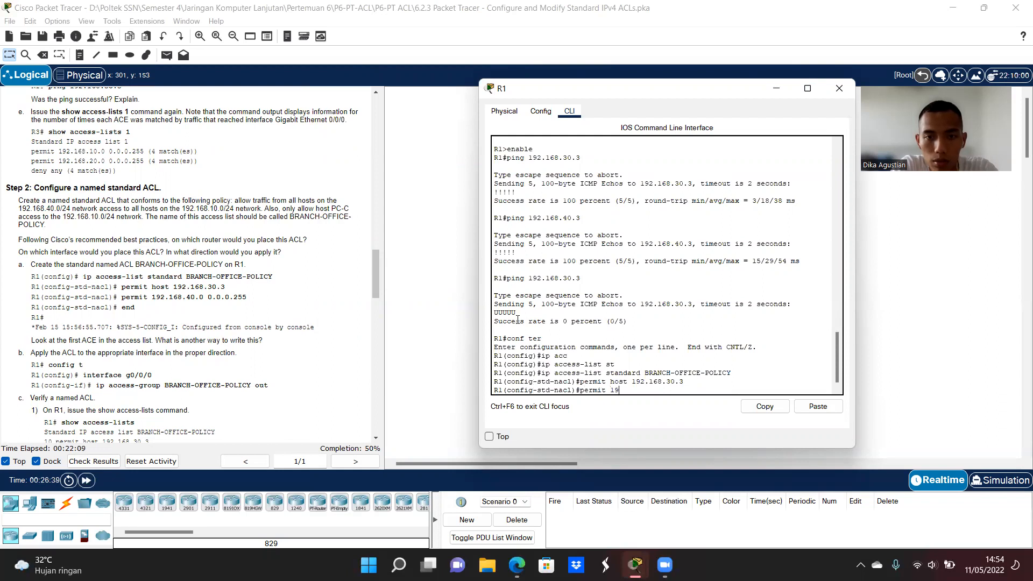
{"action": "type", "text": "2.1"}
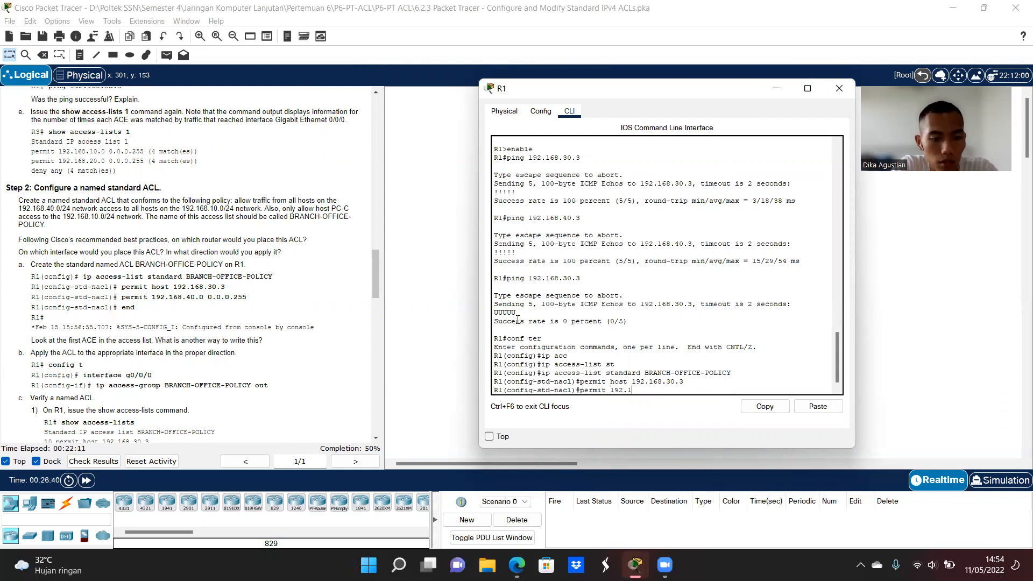
{"action": "type", "text": "68."}
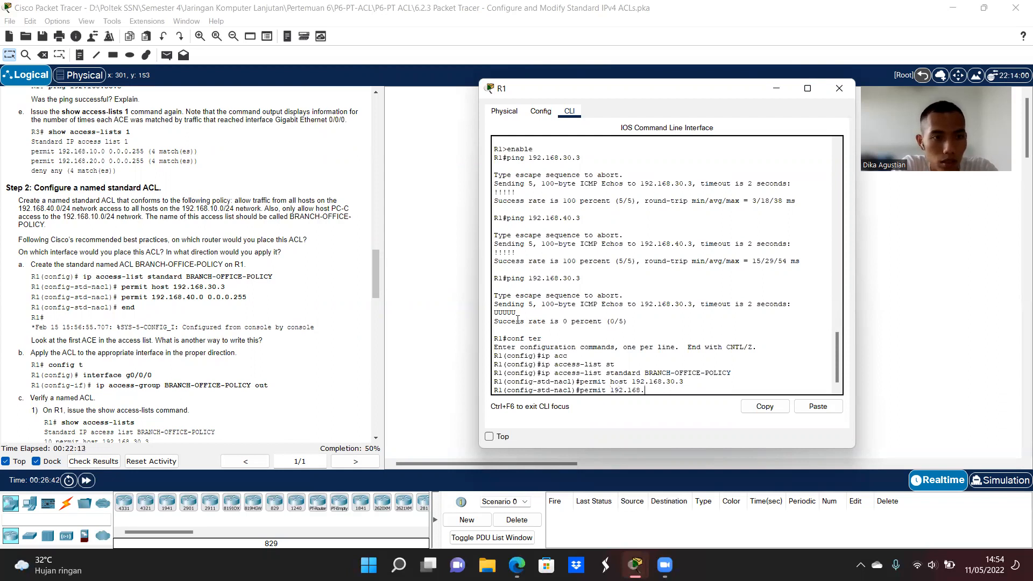
{"action": "type", "text": "40.0 0.0.0.255"}
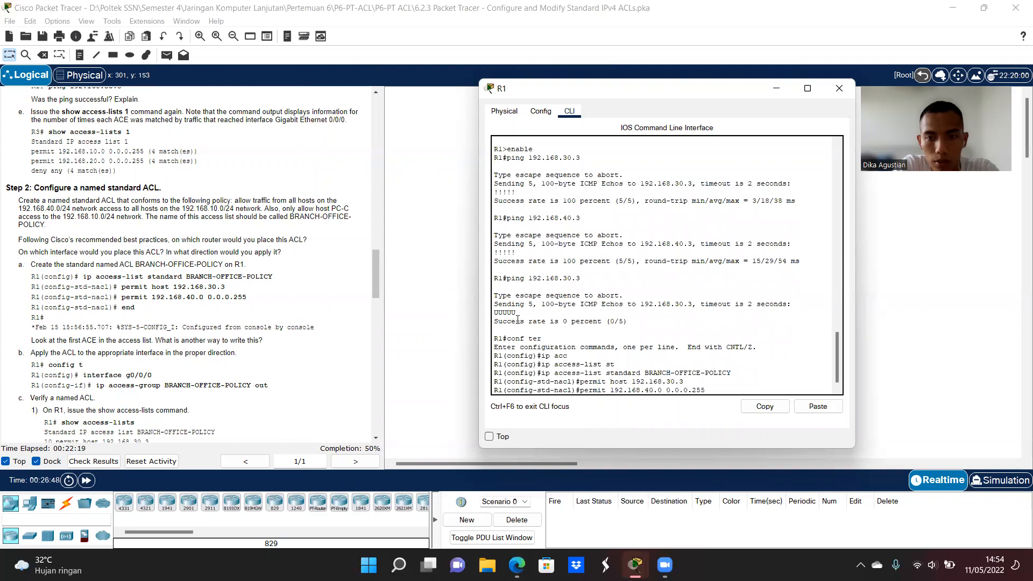
{"action": "key", "text": "Return"}
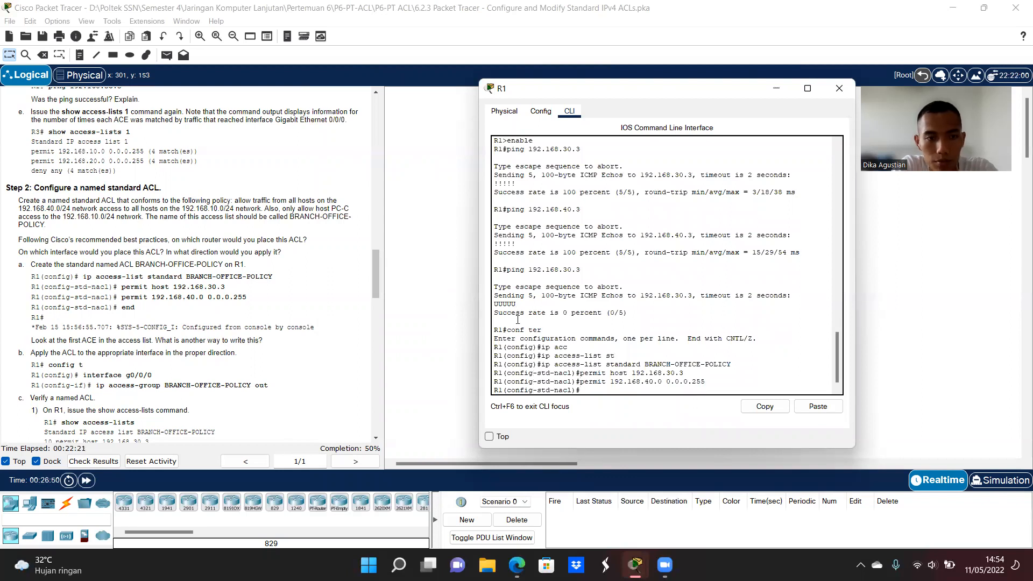
End the BRANCH-OFFICE-POLICY configuration on R1 and bring R1's CLI back beside the instructions
{"action": "type", "text": "end"}
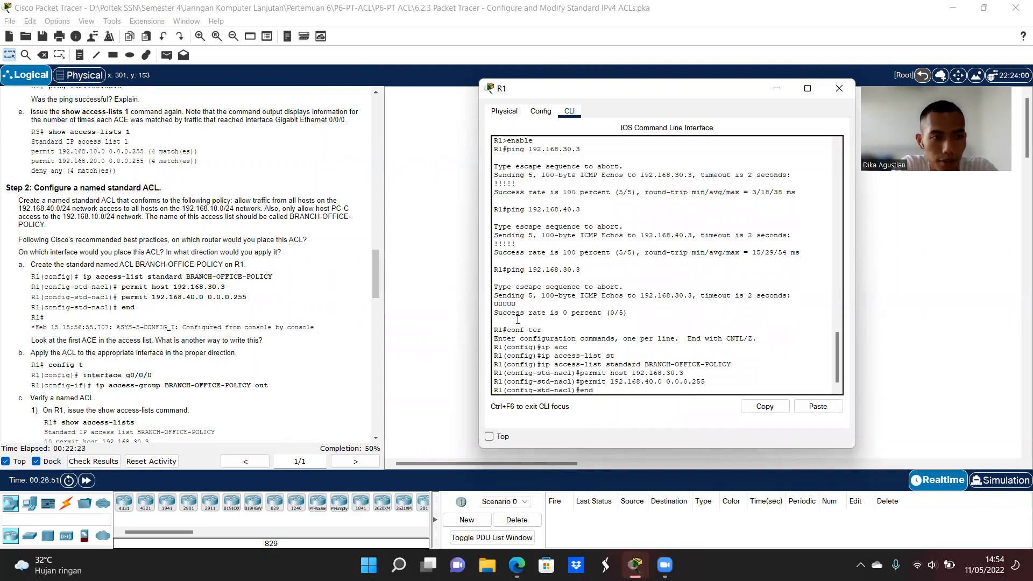
{"action": "key", "text": "Return"}
{"action": "key", "text": "Return"}
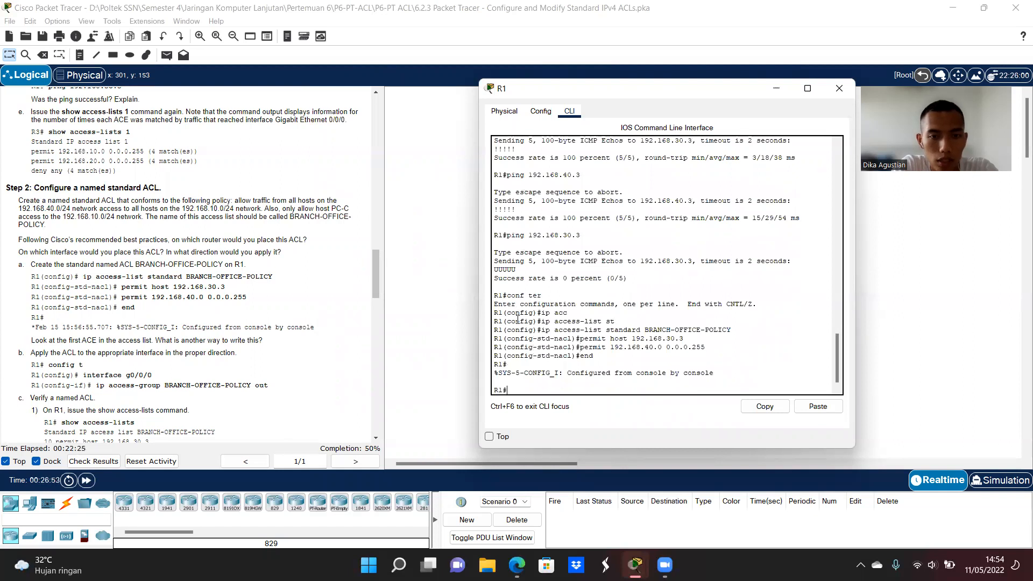
{"action": "left_click", "coordinate": [256, 306]}
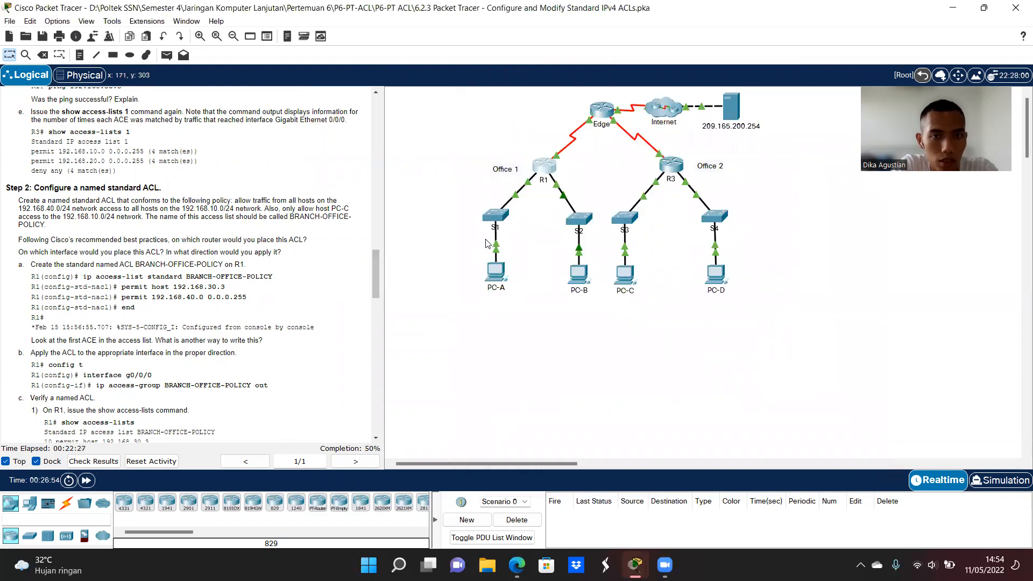
{"action": "left_click", "coordinate": [546, 166]}
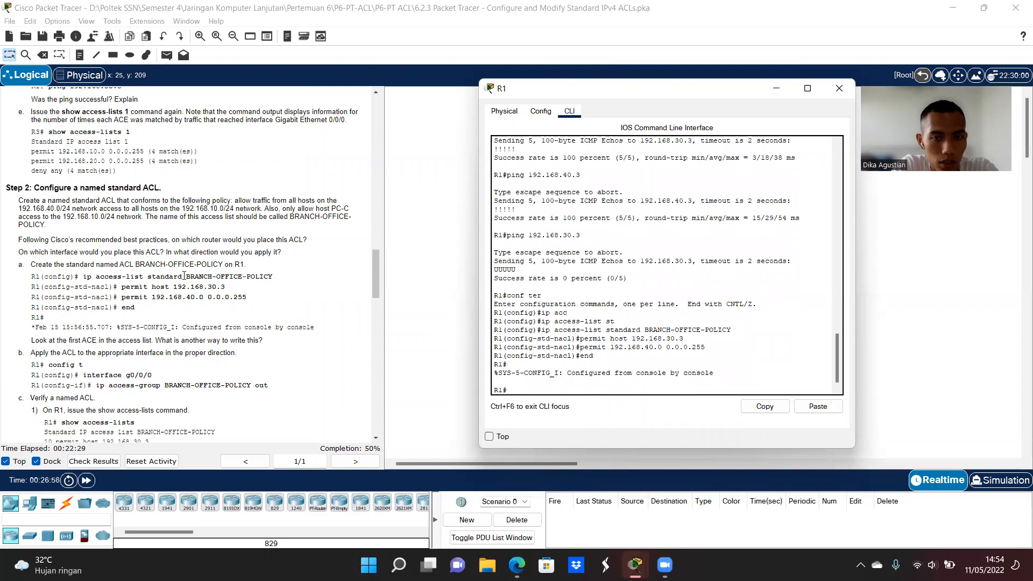
Apply the BRANCH-OFFICE-POLICY access list to R1's interface g0/0/0 in the outbound direction
{"action": "scroll", "coordinate": [185, 290], "scroll_direction": "down", "scroll_amount": 1}
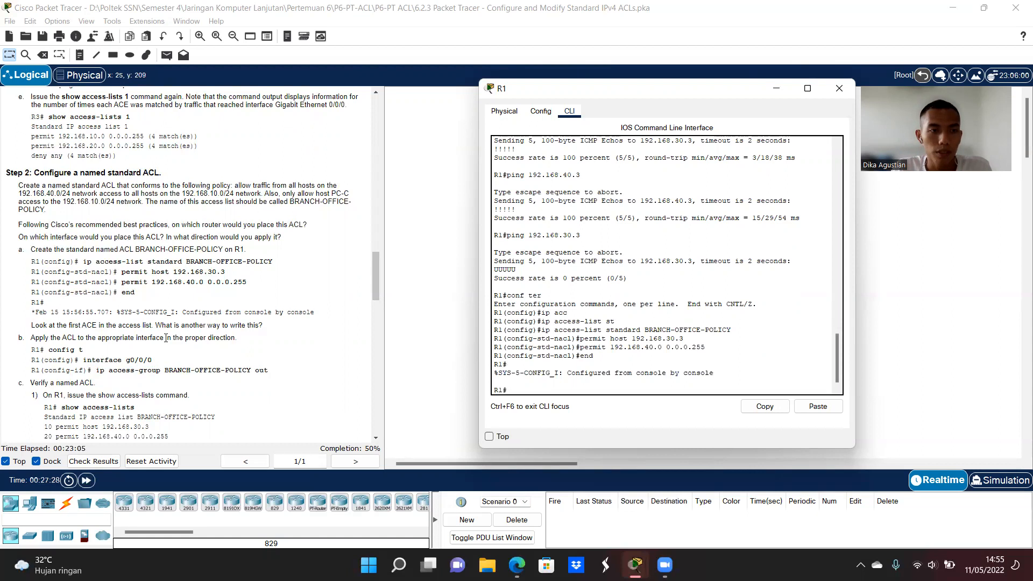
{"action": "type", "text": "conf ter"}
{"action": "key", "text": "Return"}
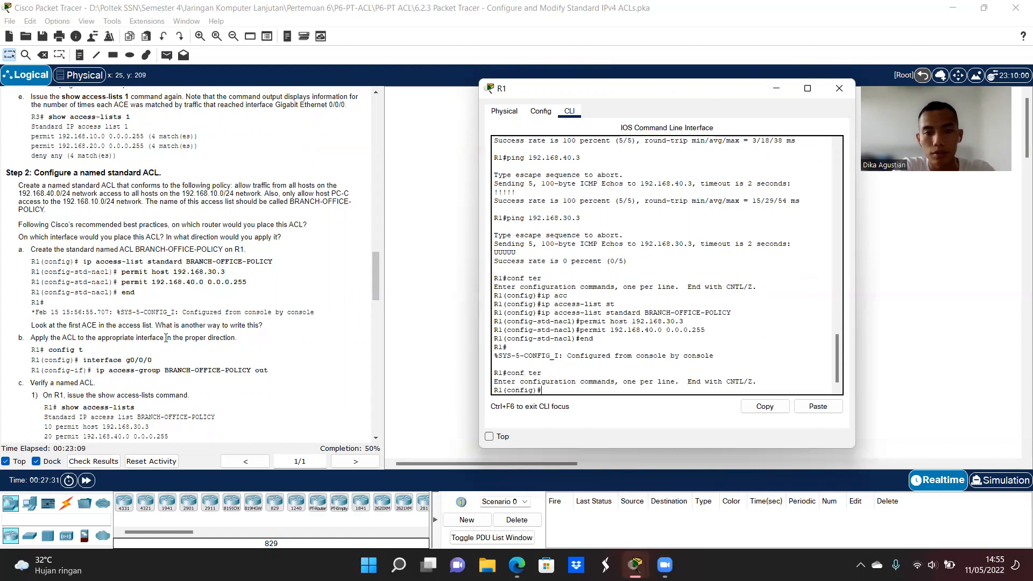
{"action": "type", "text": "int g0"}
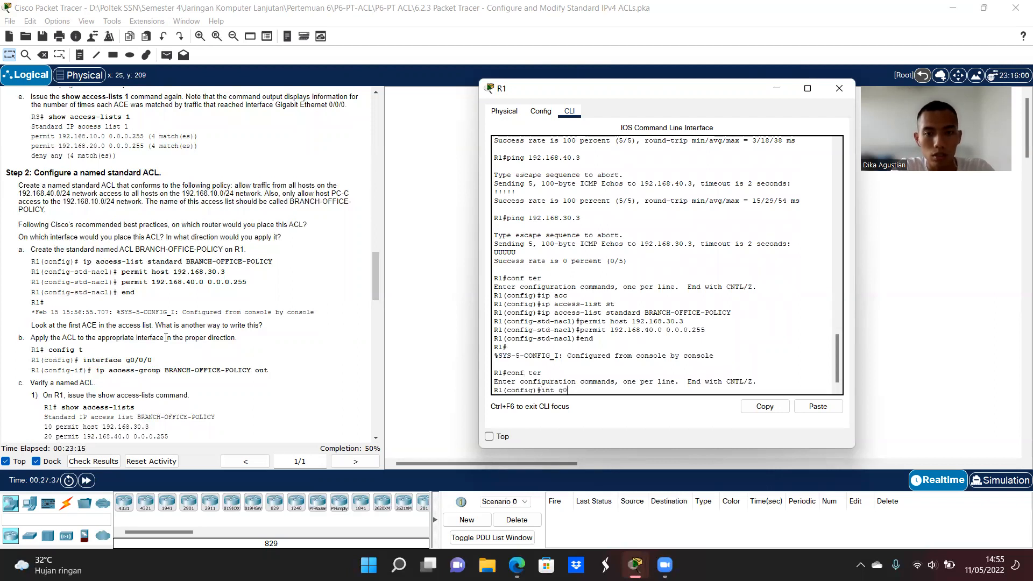
{"action": "type", "text": "/0/0"}
{"action": "key", "text": "Return"}
{"action": "type", "text": "ip acc"}
{"action": "key", "text": "Tab"}
{"action": "type", "text": "BRANCH-OFFIC"}
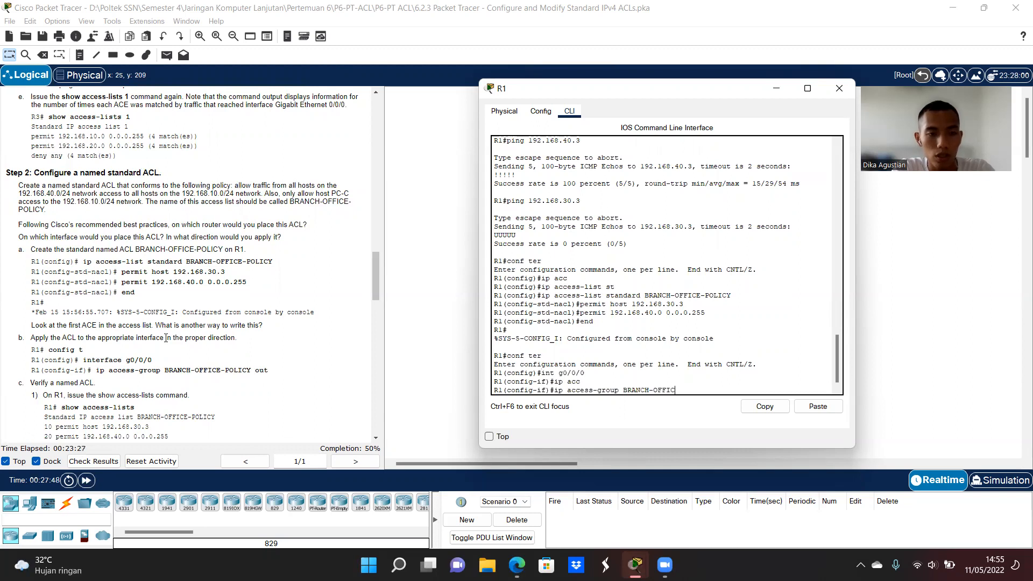
{"action": "type", "text": "E-POLICT"}
{"action": "key", "text": "BackSpace"}
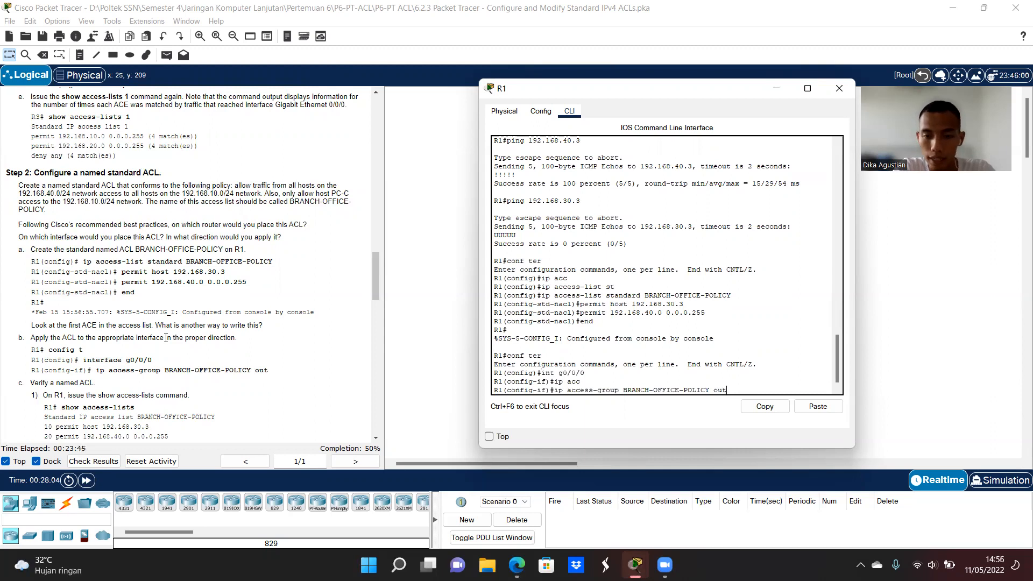
{"action": "key", "text": "Return"}
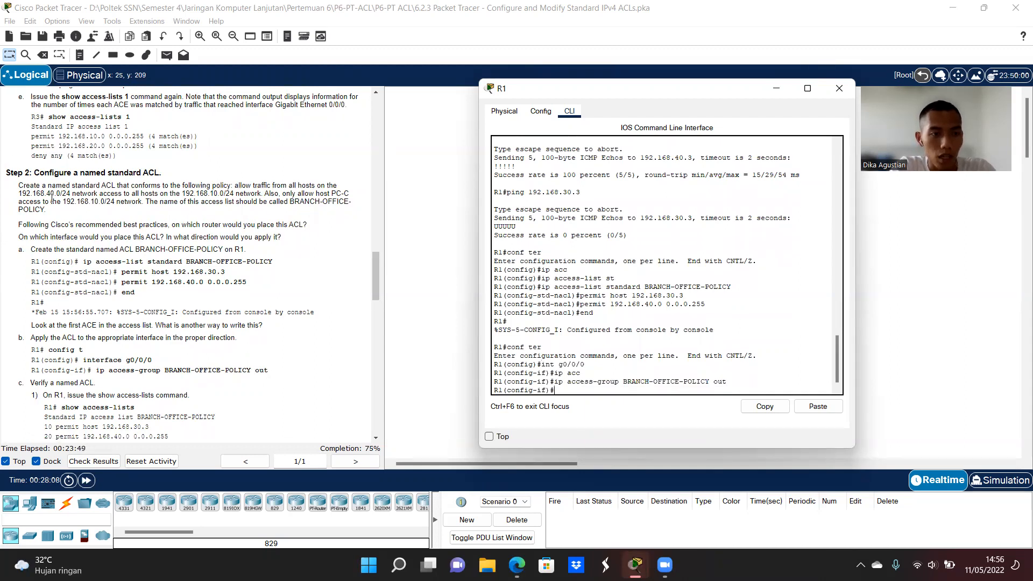
Return R1 to privileged EXEC mode and display its configured access lists
{"action": "scroll", "coordinate": [104, 353], "scroll_direction": "down", "scroll_amount": 1}
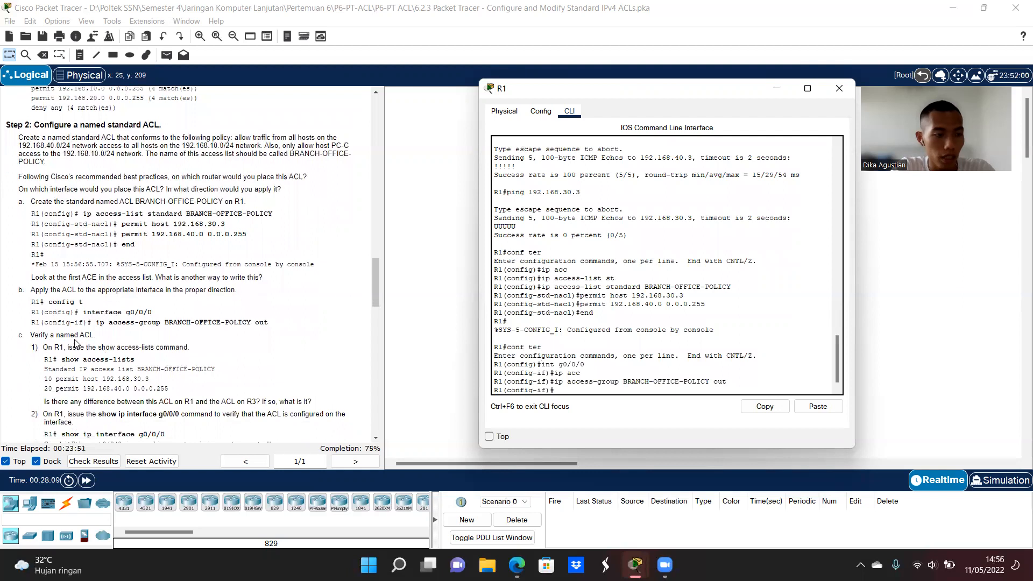
{"action": "scroll", "coordinate": [87, 339], "scroll_direction": "down", "scroll_amount": 1}
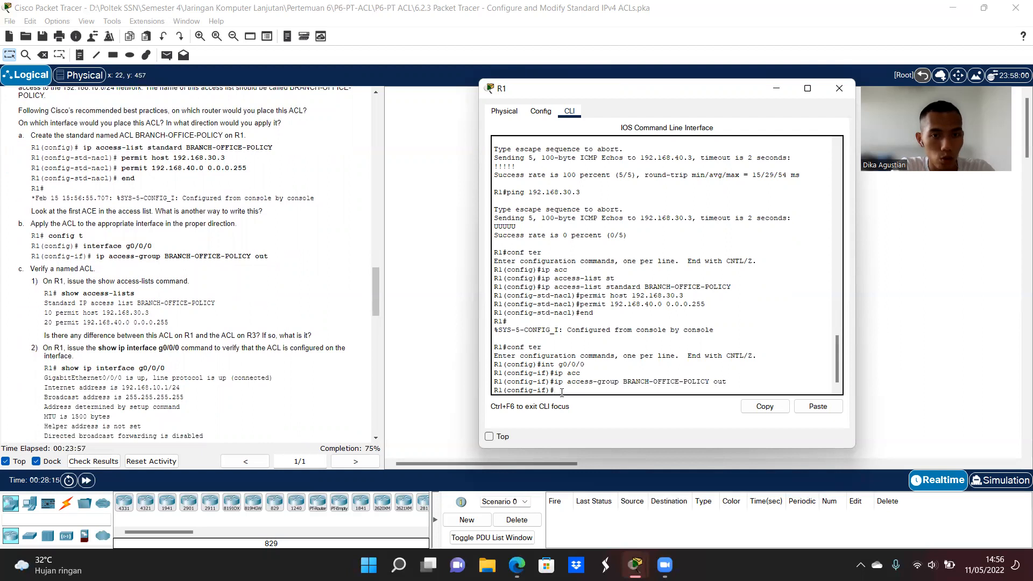
{"action": "type", "text": "exit"}
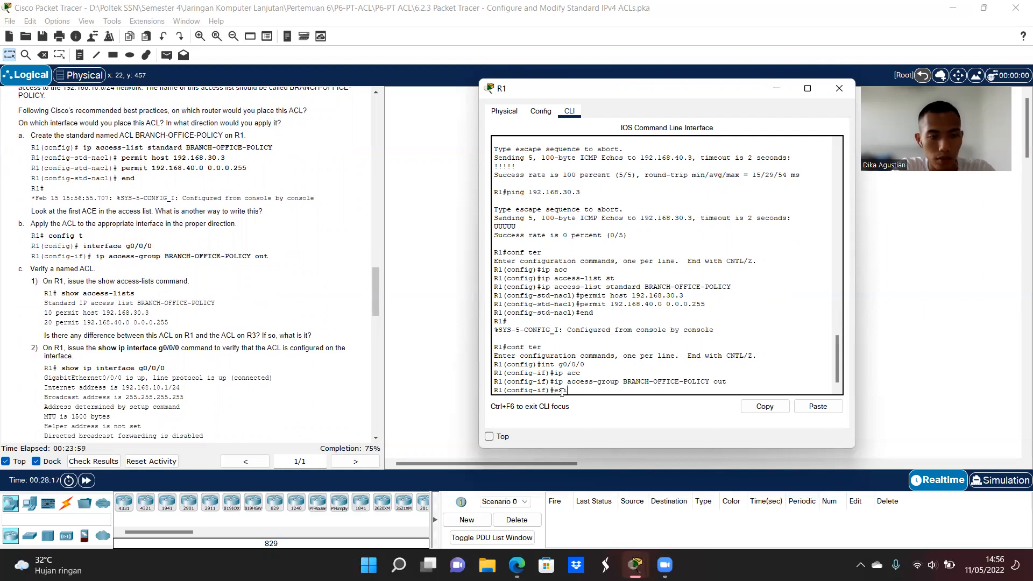
{"action": "key", "text": "Return"}
{"action": "type", "text": "eixt"}
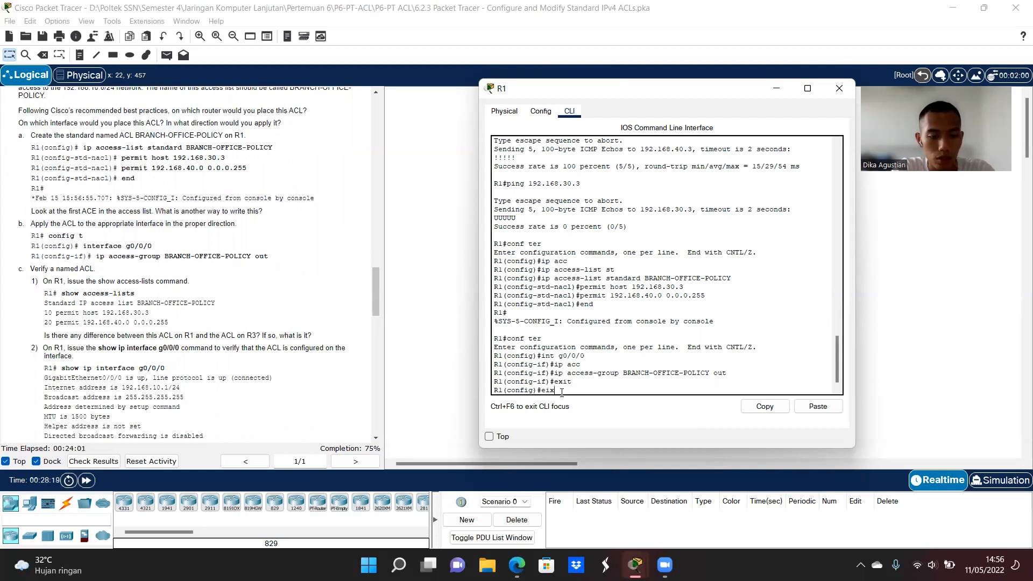
{"action": "key", "text": "Return"}
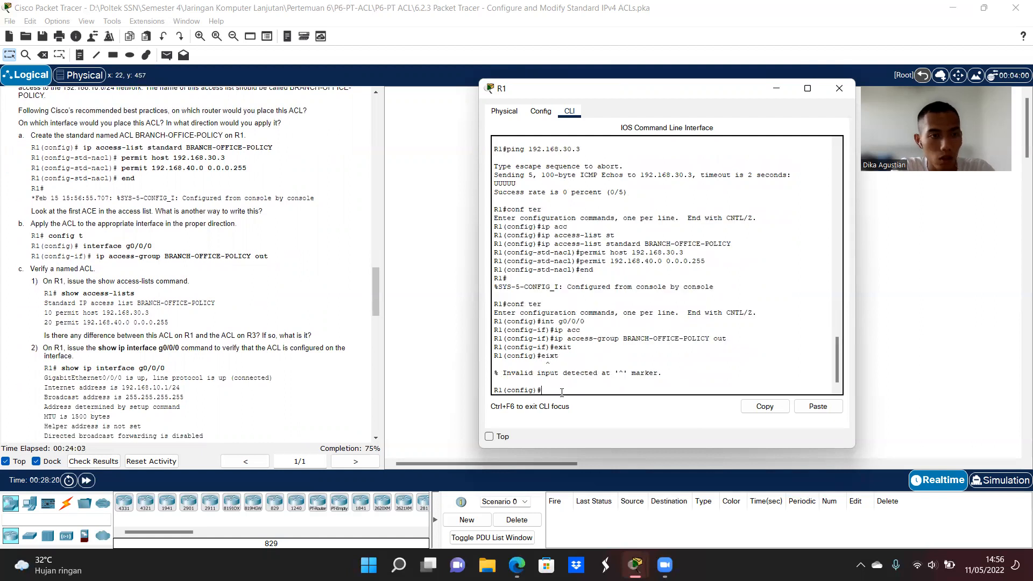
{"action": "key", "text": "ctrl+z"}
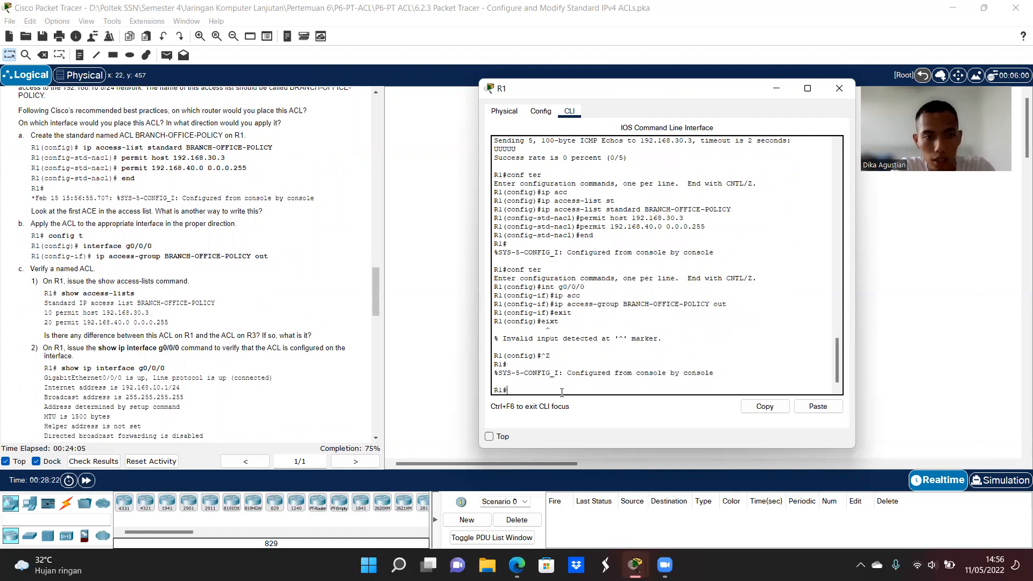
{"action": "type", "text": "show acc"}
{"action": "key", "text": "Tab"}
{"action": "key", "text": "Return"}
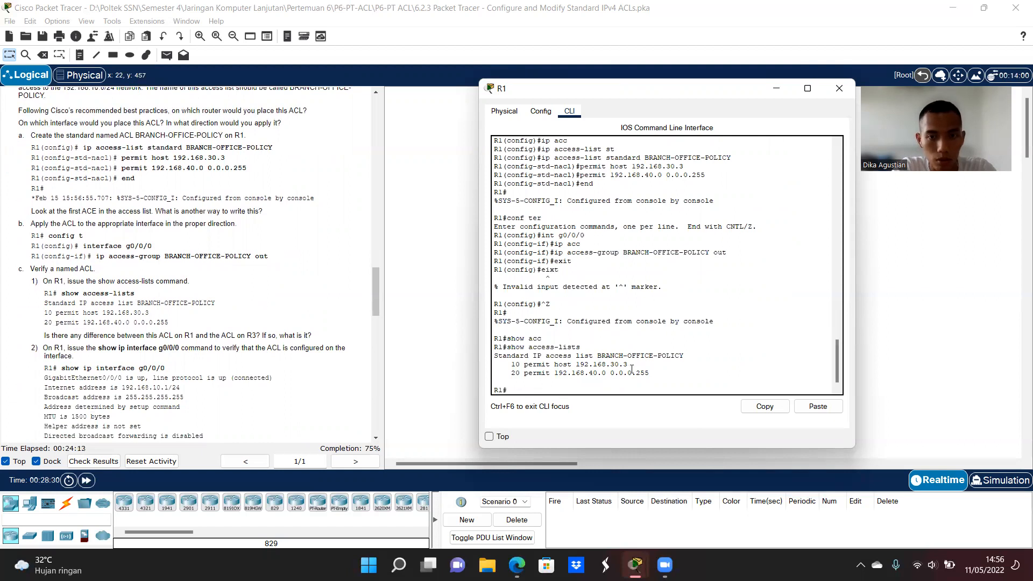
Display the full IP interface details of g0/0/0 on R1 to verify the applied ACL
{"action": "scroll", "coordinate": [144, 335], "scroll_direction": "down", "scroll_amount": 1}
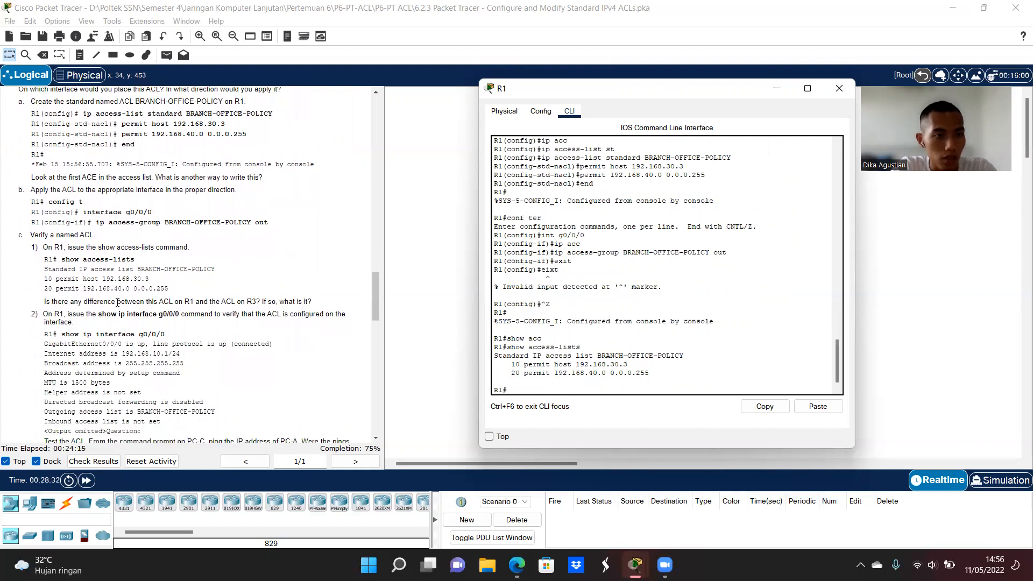
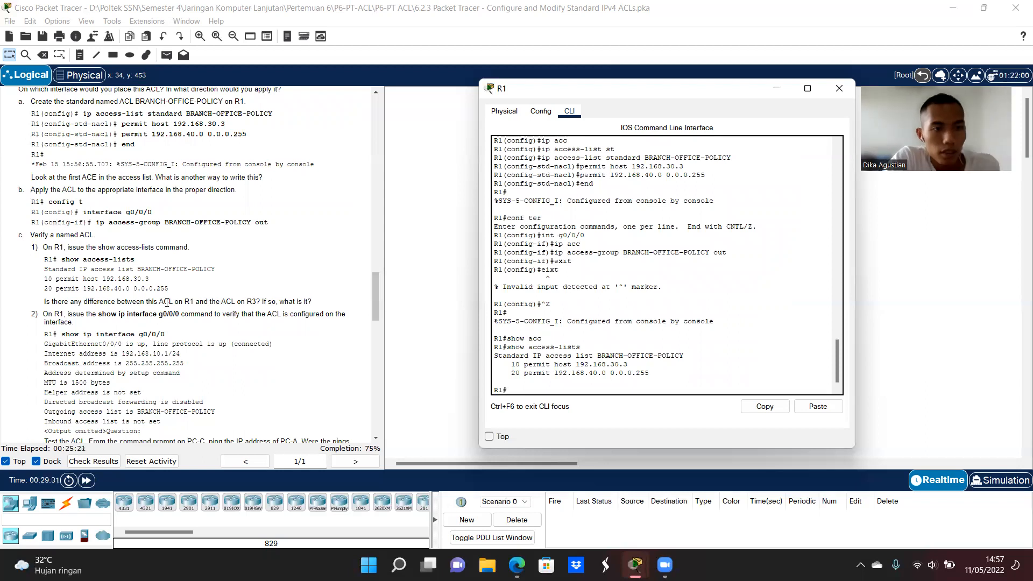
{"action": "scroll", "coordinate": [48, 325], "scroll_direction": "down", "scroll_amount": 2}
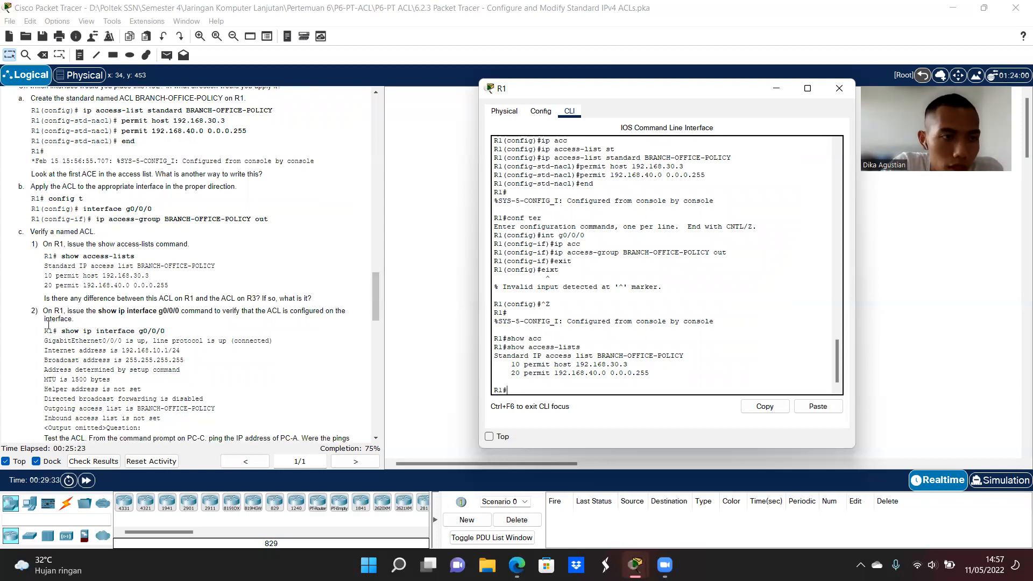
{"action": "scroll", "coordinate": [48, 325], "scroll_direction": "down", "scroll_amount": 2}
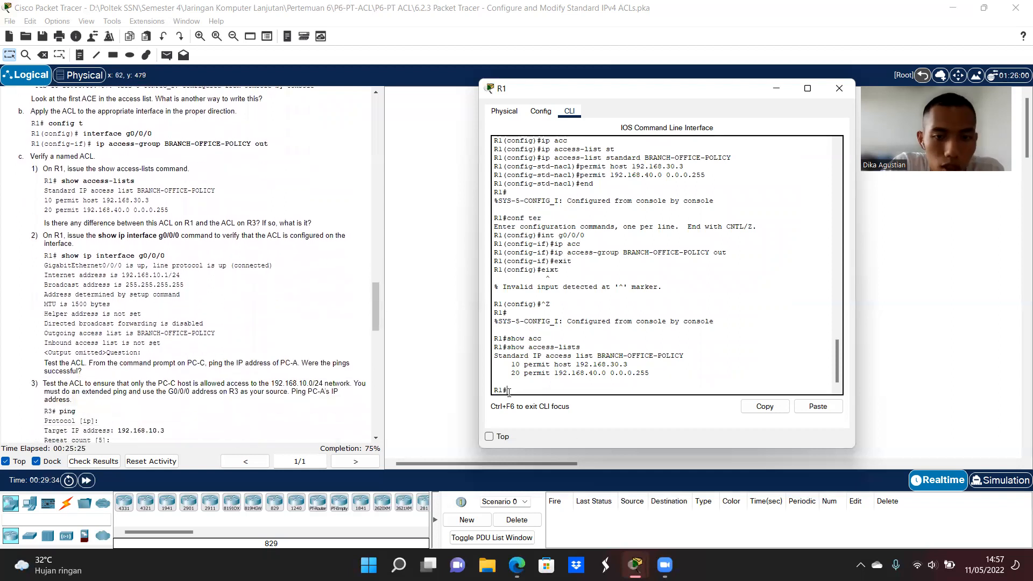
{"action": "left_click", "coordinate": [542, 391]}
{"action": "type", "text": "sho"}
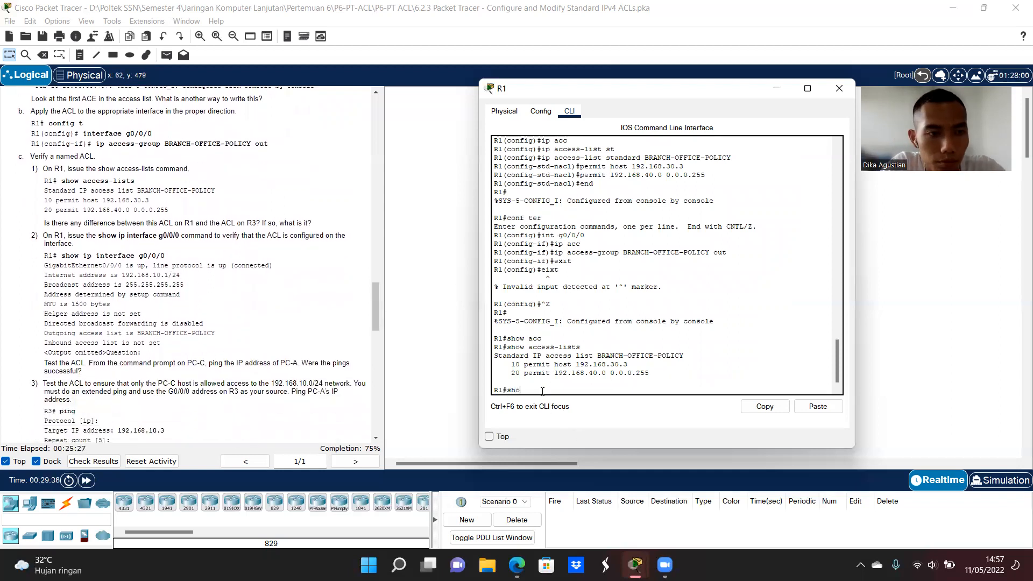
{"action": "type", "text": "w ip int g0/0/0"}
{"action": "key", "text": "Return"}
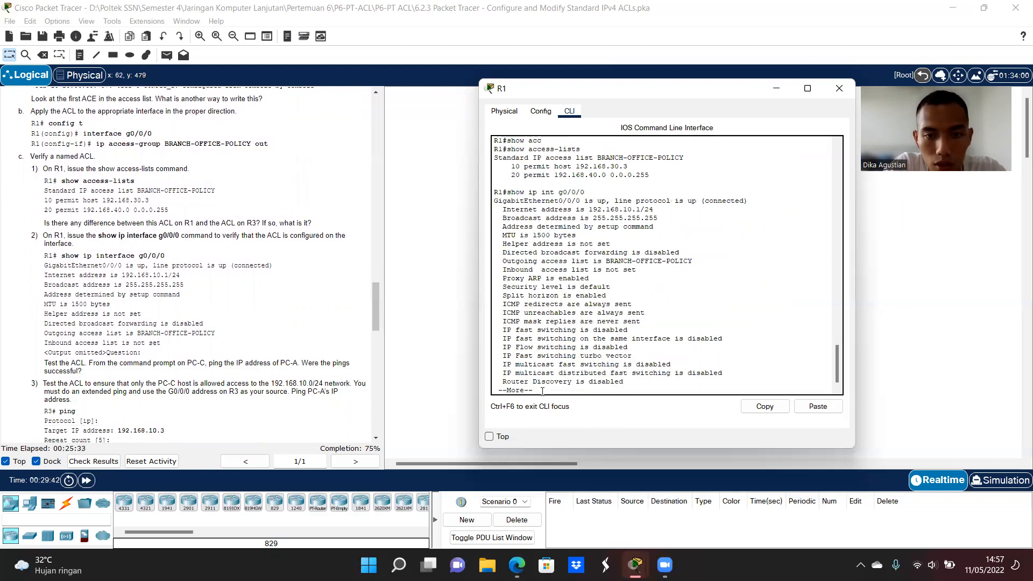
{"action": "key", "text": "space"}
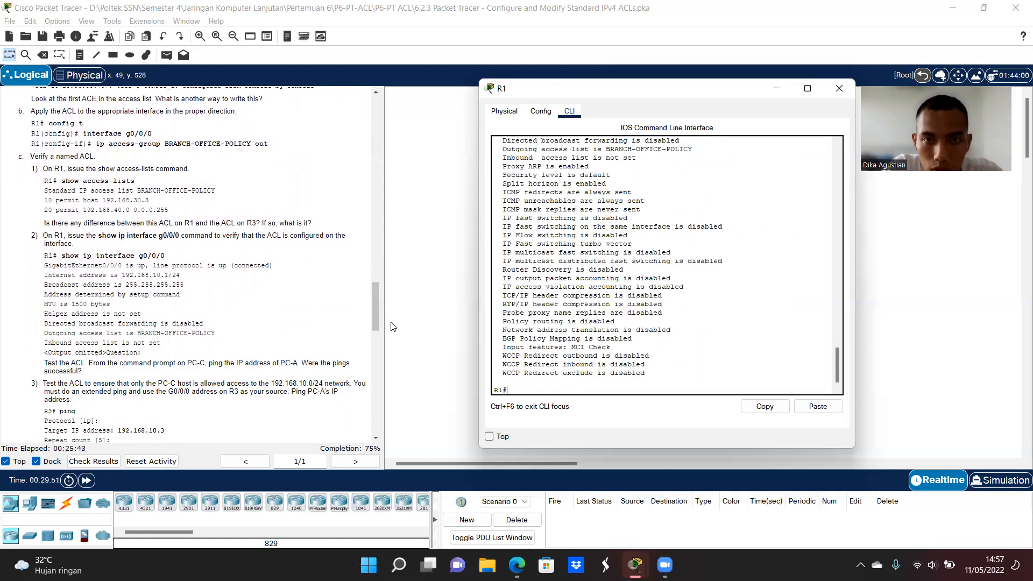
Consult the ACL test instructions and ping PC-A at 192.168.10.3 from R1
{"action": "scroll", "coordinate": [134, 325], "scroll_direction": "down", "scroll_amount": 3}
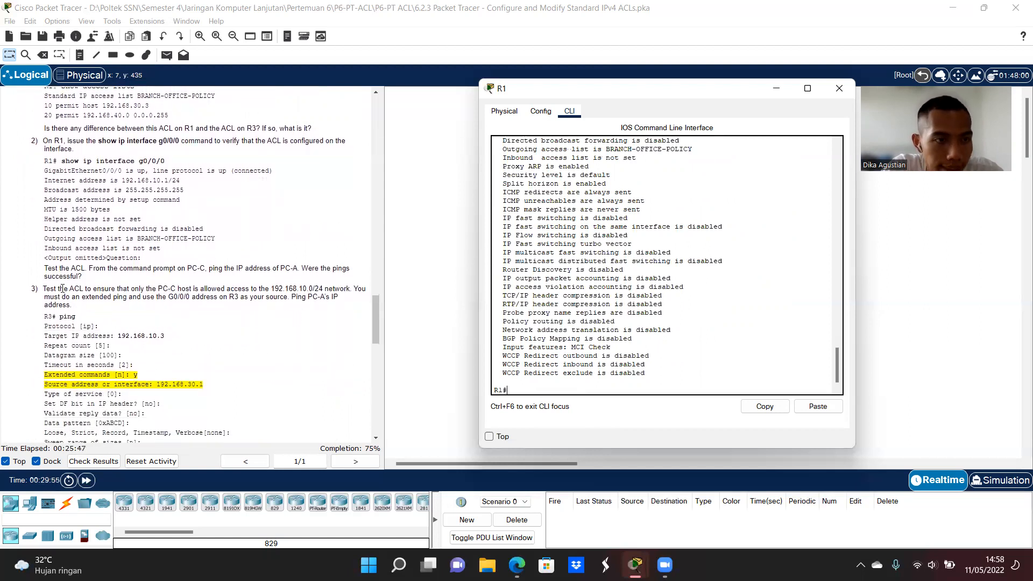
{"action": "scroll", "coordinate": [52, 288], "scroll_direction": "down", "scroll_amount": 1}
{"action": "scroll", "coordinate": [70, 220], "scroll_direction": "down", "scroll_amount": 2}
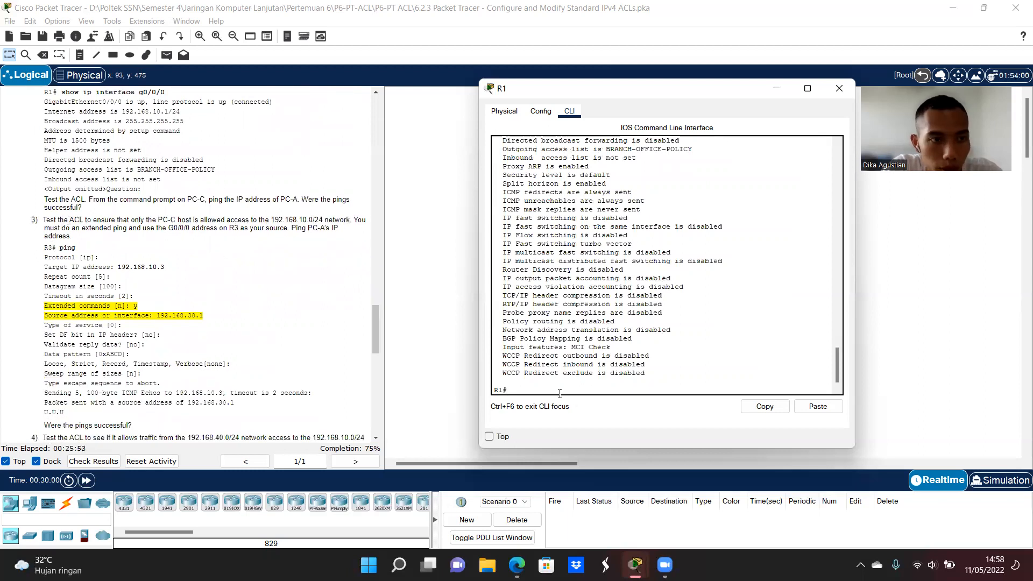
{"action": "type", "text": "ing 192"}
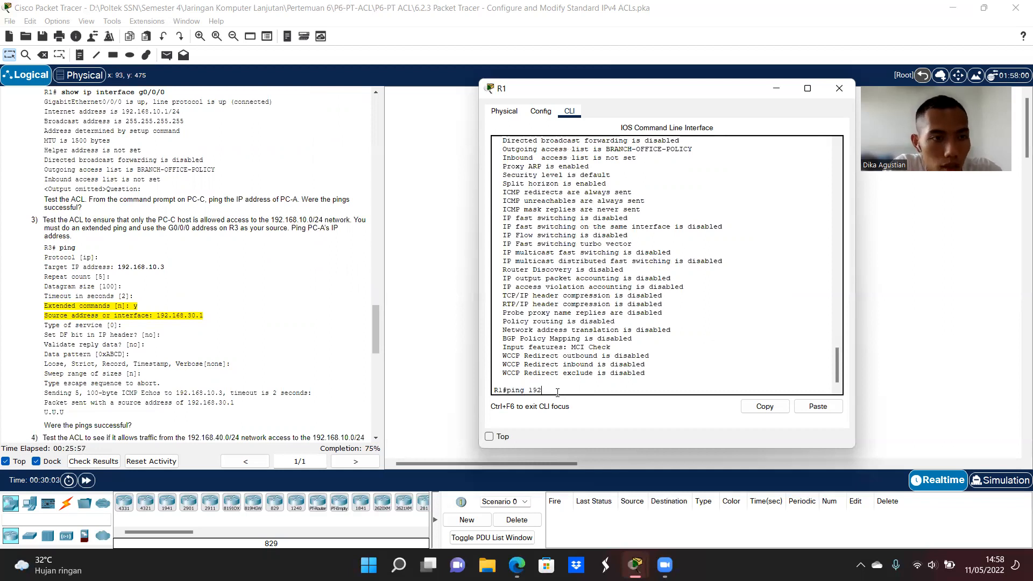
{"action": "type", "text": ".168."}
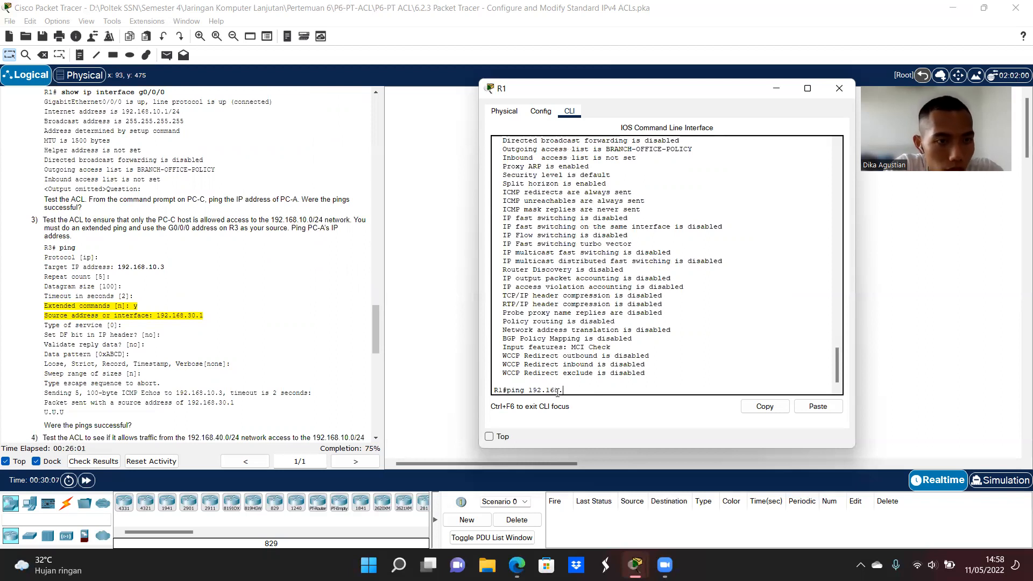
{"action": "type", "text": "10.3"}
{"action": "key", "text": "Return"}
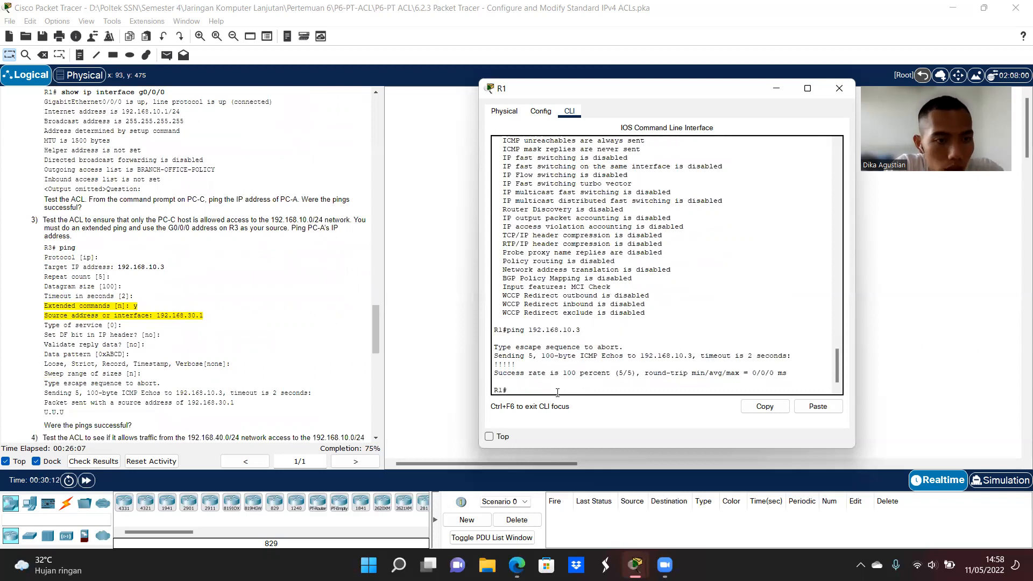
Start an extended ping on R1 to 192.168.10.3, keeping the default protocol, repeat count, datagram size and timeout, and enabling extended commands
{"action": "type", "text": "ping"}
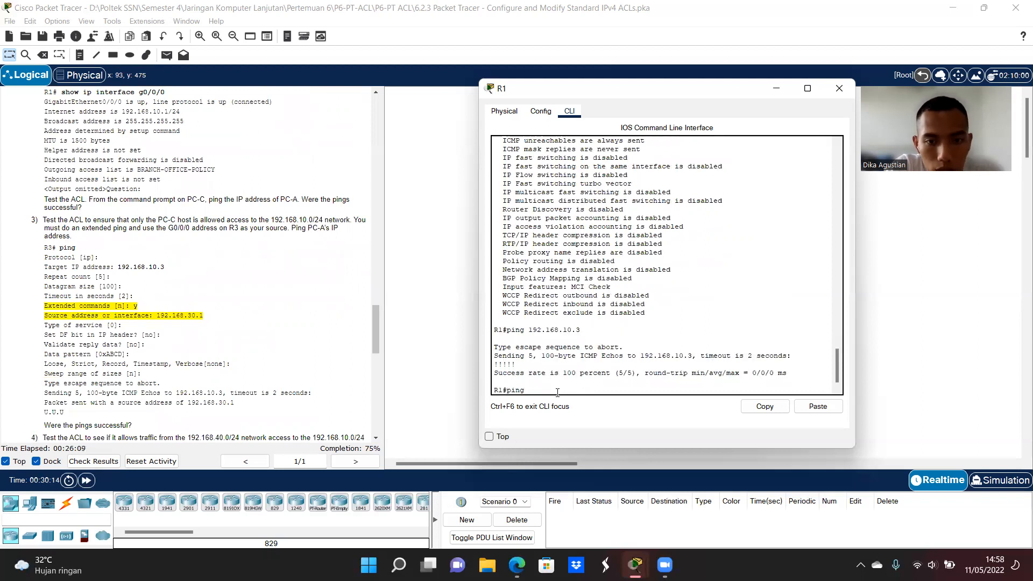
{"action": "key", "text": "Return"}
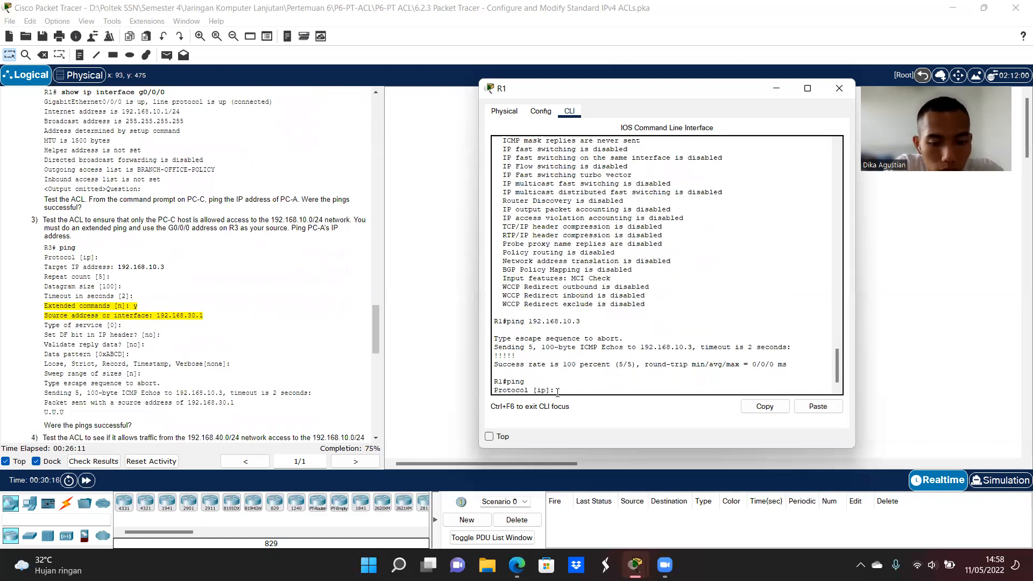
{"action": "type", "text": "192"}
{"action": "key", "text": "BackSpace"}
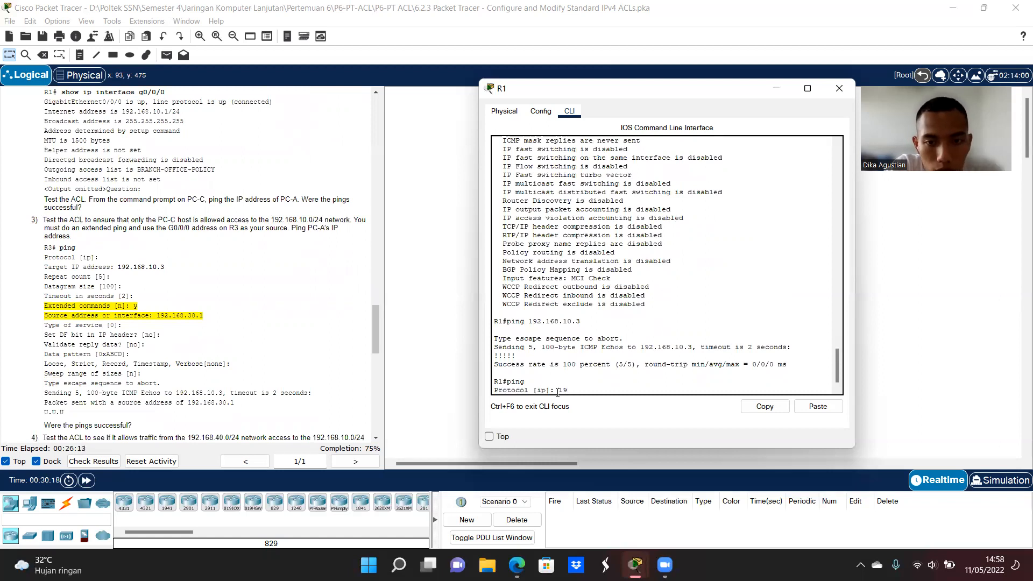
{"action": "key", "text": "Return"}
{"action": "type", "text": "192.168"}
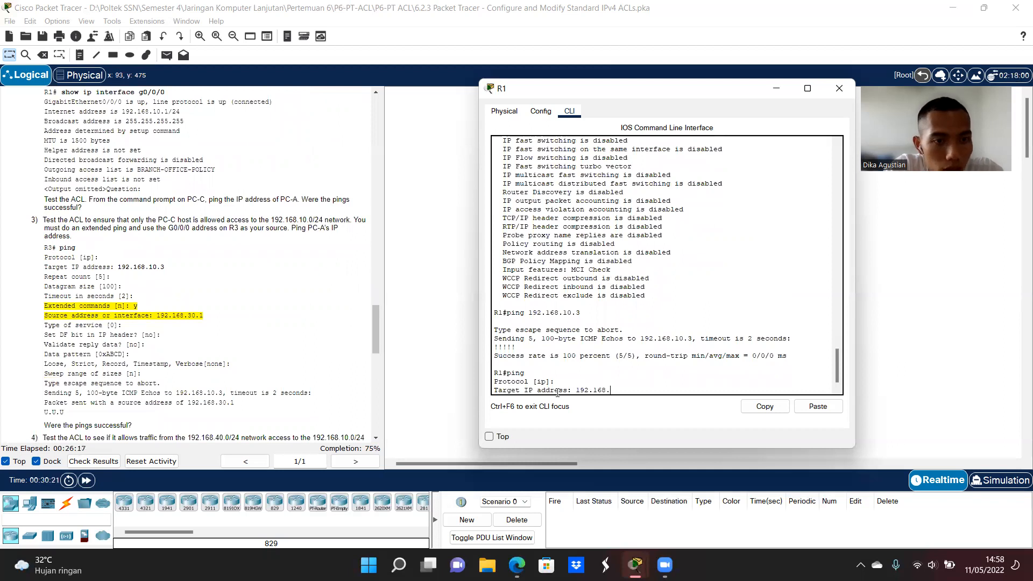
{"action": "type", "text": ".3"}
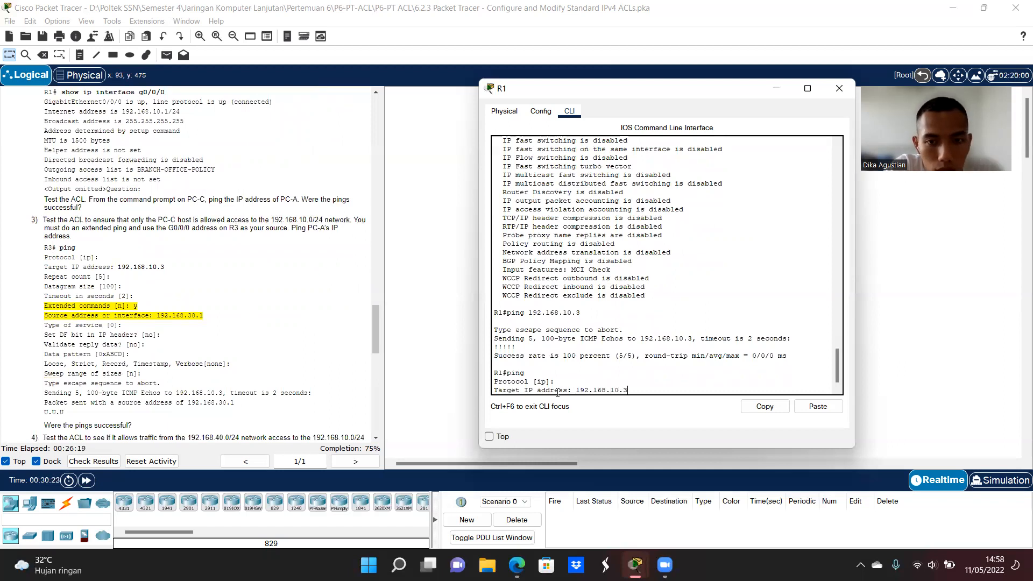
{"action": "key", "text": "Return"}
{"action": "key", "text": "Return"}
{"action": "key", "text": "Return"}
{"action": "key", "text": "Return"}
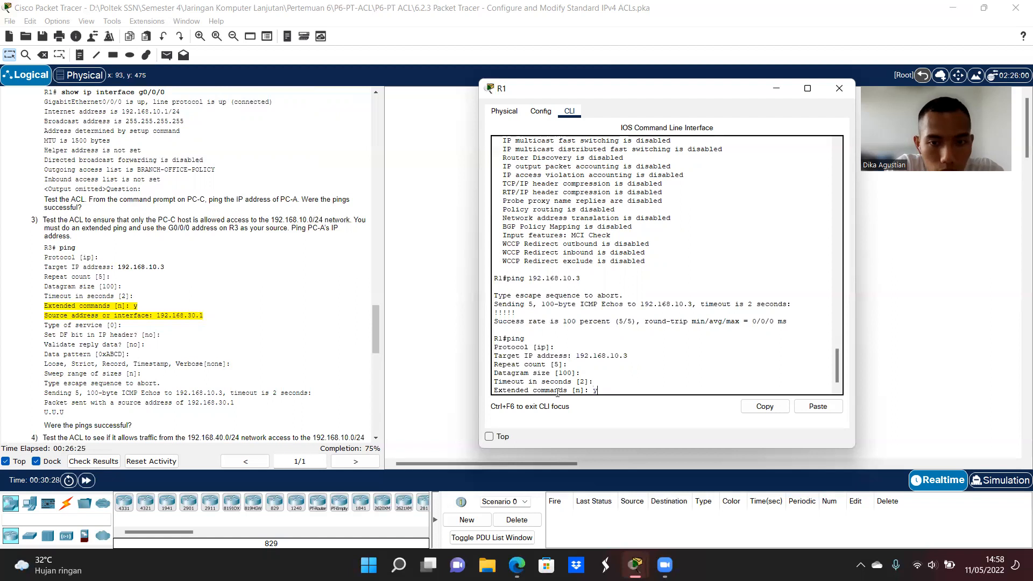
{"action": "key", "text": "Return"}
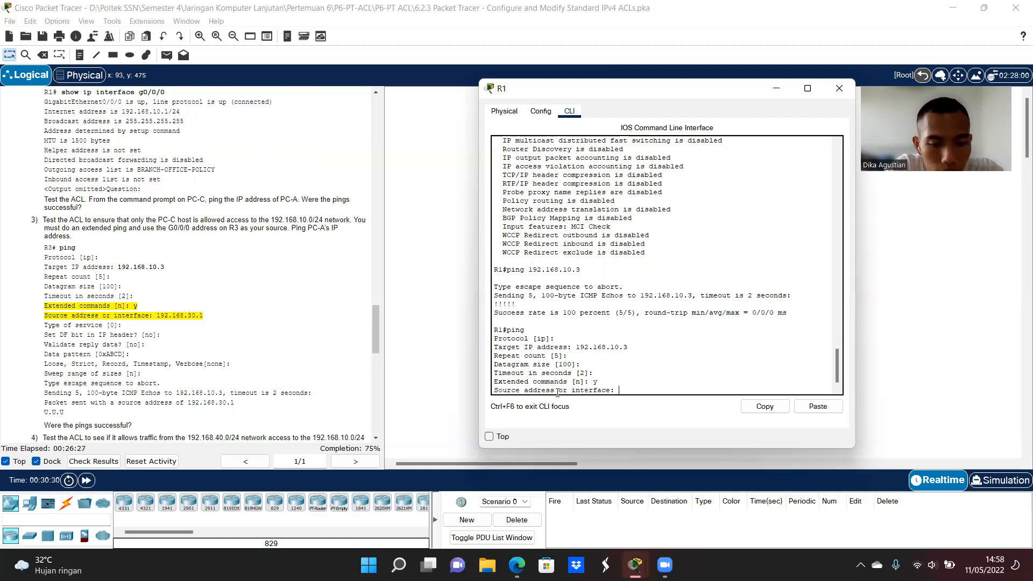
Try 192.168.30.1 as the source address, then run the ping with a blank source and the default remaining options
{"action": "type", "text": "192.168"}
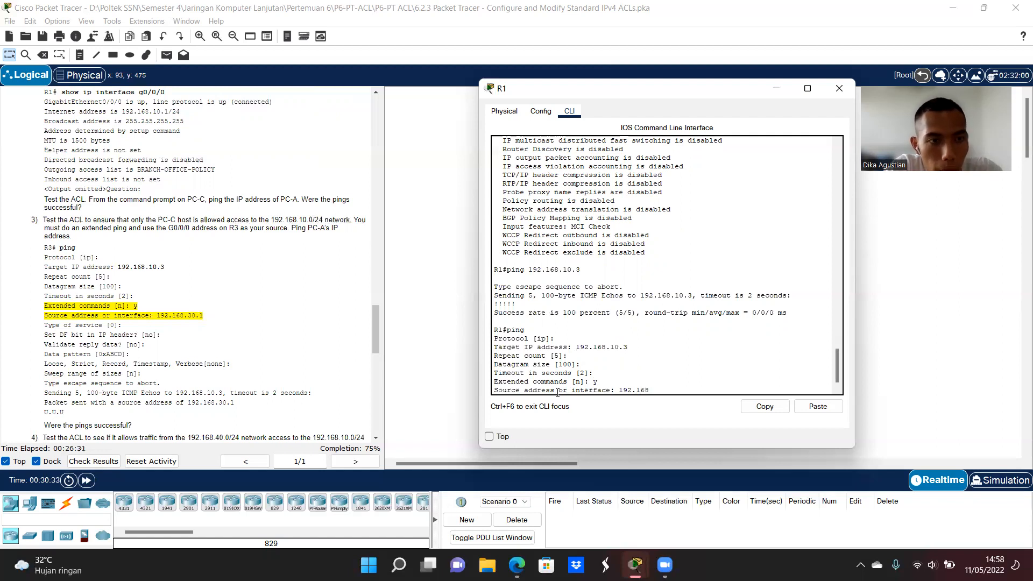
{"action": "type", "text": ".30.1"}
{"action": "key", "text": "Return"}
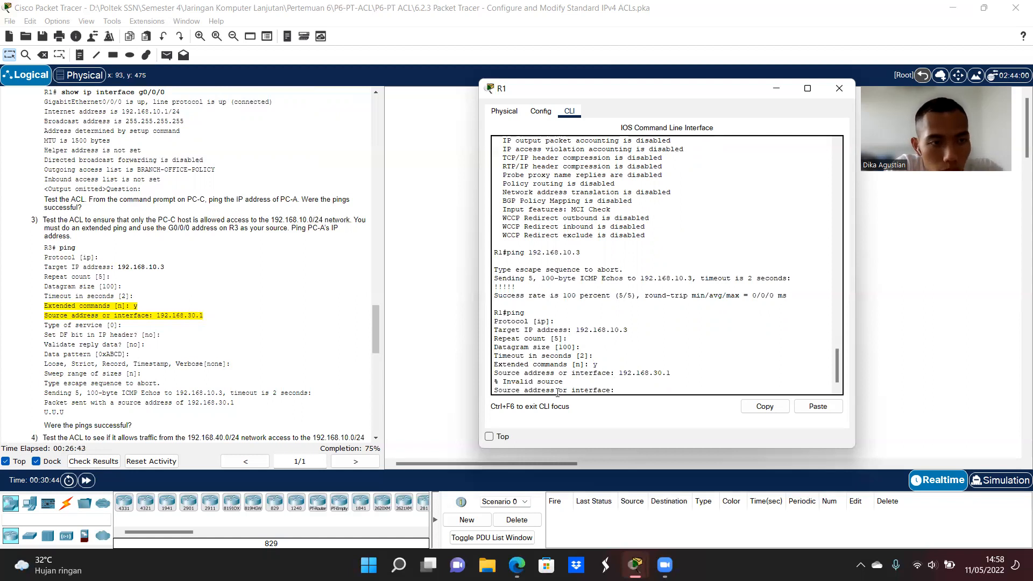
{"action": "key", "text": "Return"}
{"action": "key", "text": "Return"}
{"action": "key", "text": "Return"}
{"action": "key", "text": "Return"}
{"action": "key", "text": "Return"}
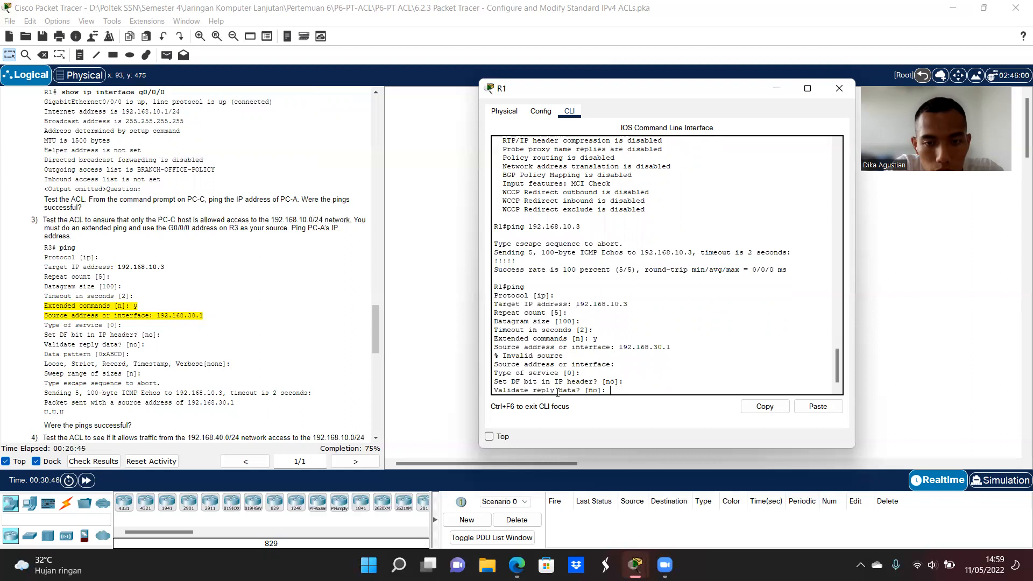
{"action": "key", "text": "Return"}
{"action": "key", "text": "Return"}
{"action": "key", "text": "Return"}
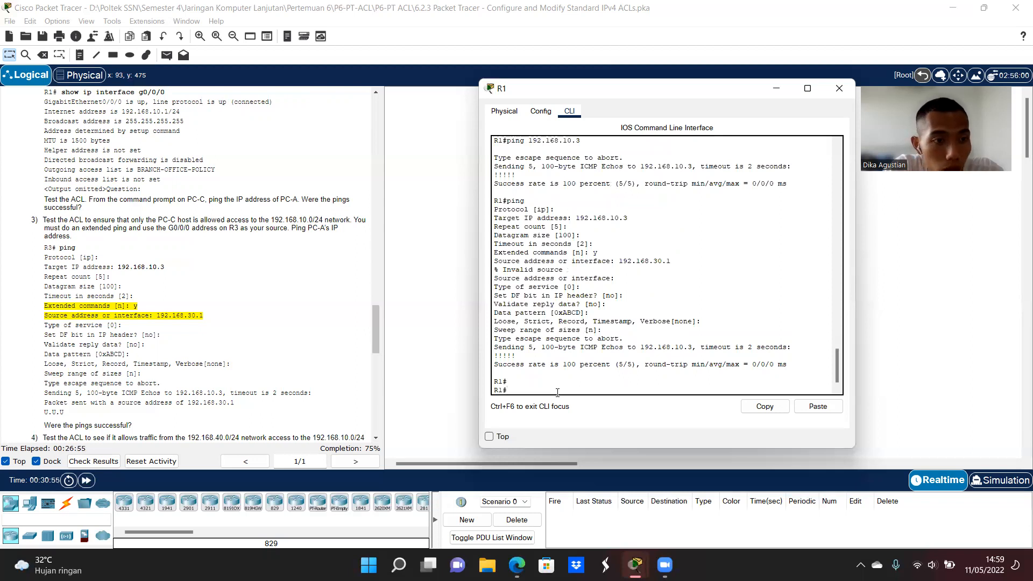
Read the instructions for the extended ping from R3 and for testing 192.168.40.0/24 access from PC-D
{"action": "scroll", "coordinate": [312, 329], "scroll_direction": "down", "scroll_amount": 2}
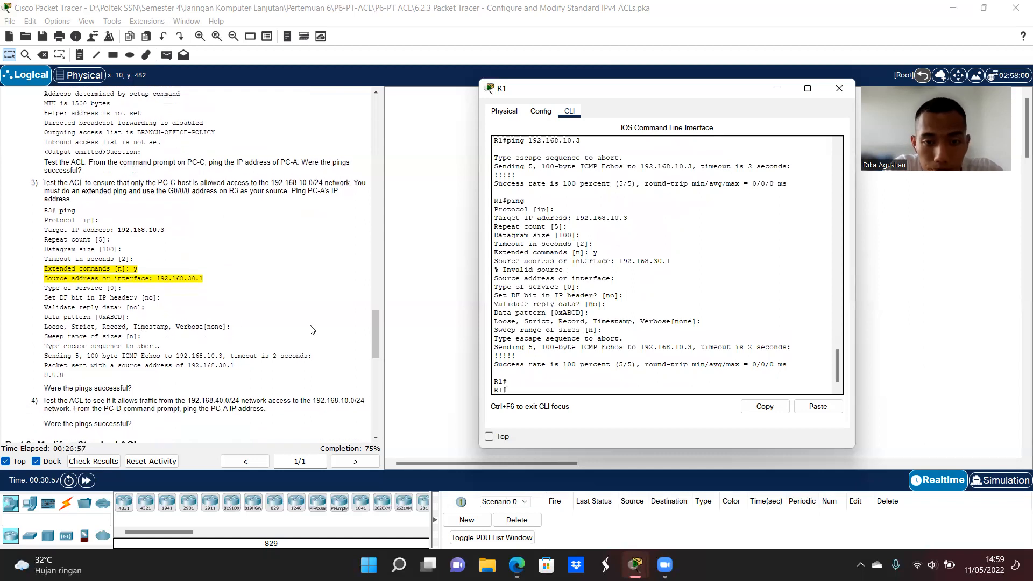
{"action": "scroll", "coordinate": [146, 385], "scroll_direction": "down", "scroll_amount": 1}
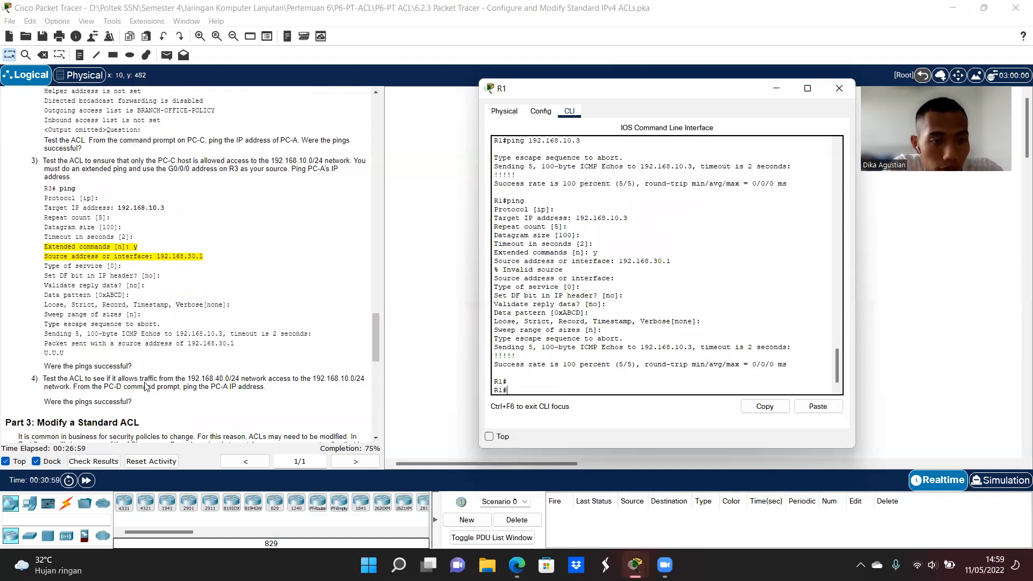
{"action": "scroll", "coordinate": [147, 385], "scroll_direction": "down", "scroll_amount": 2}
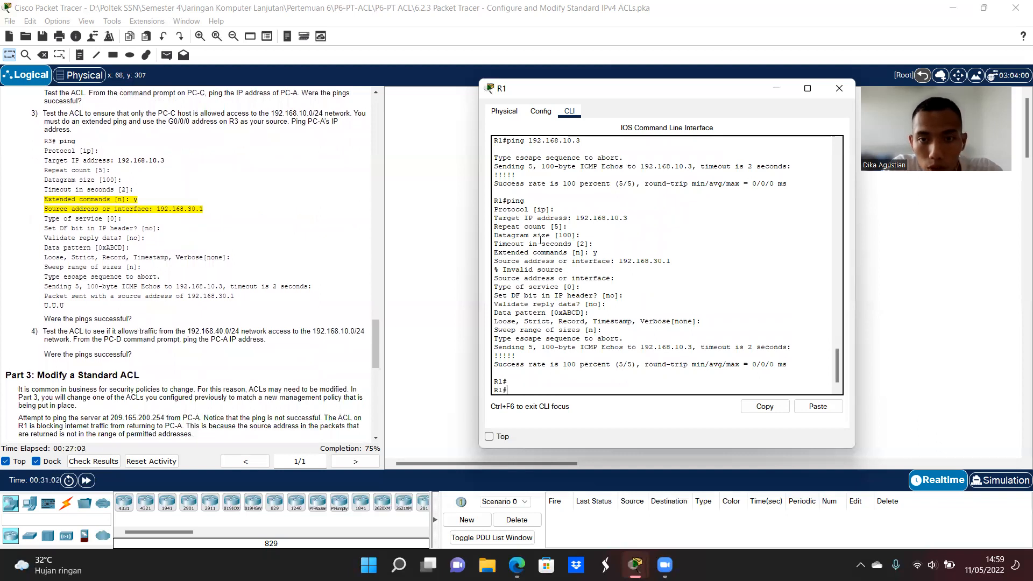
{"action": "scroll", "coordinate": [630, 182], "scroll_direction": "up", "scroll_amount": 1}
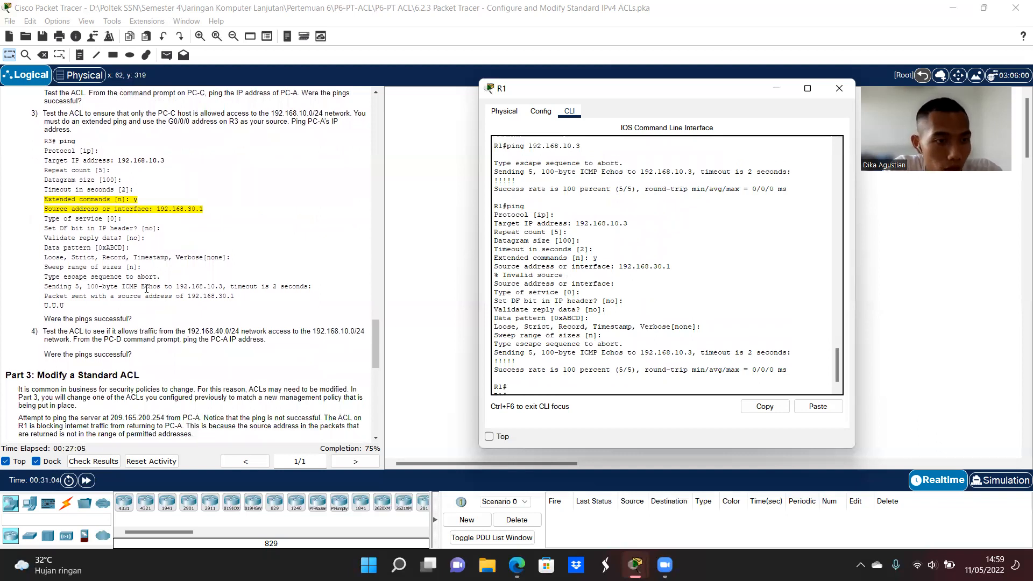
{"action": "scroll", "coordinate": [146, 289], "scroll_direction": "down", "scroll_amount": 1}
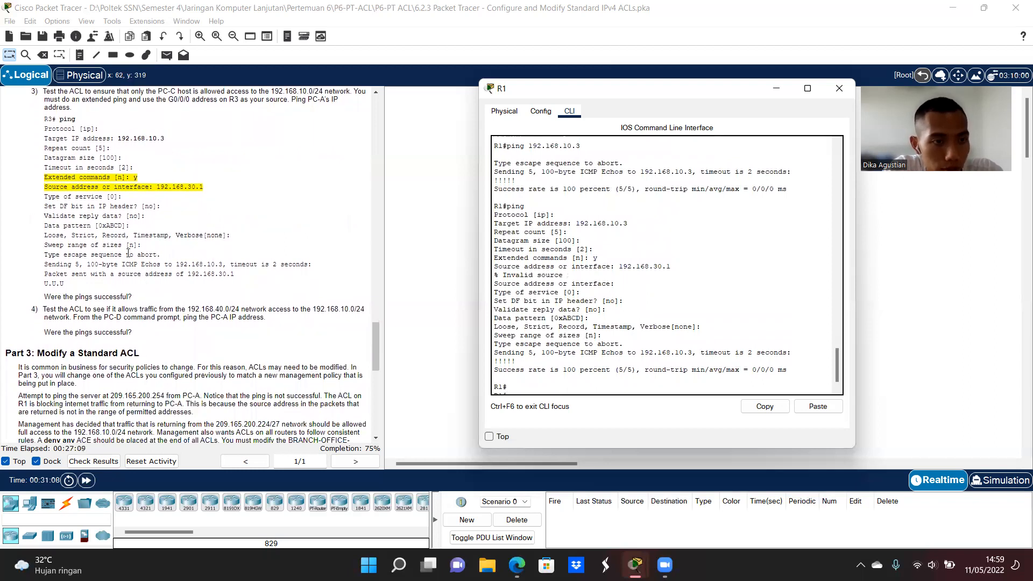
{"action": "scroll", "coordinate": [128, 253], "scroll_direction": "down", "scroll_amount": 1}
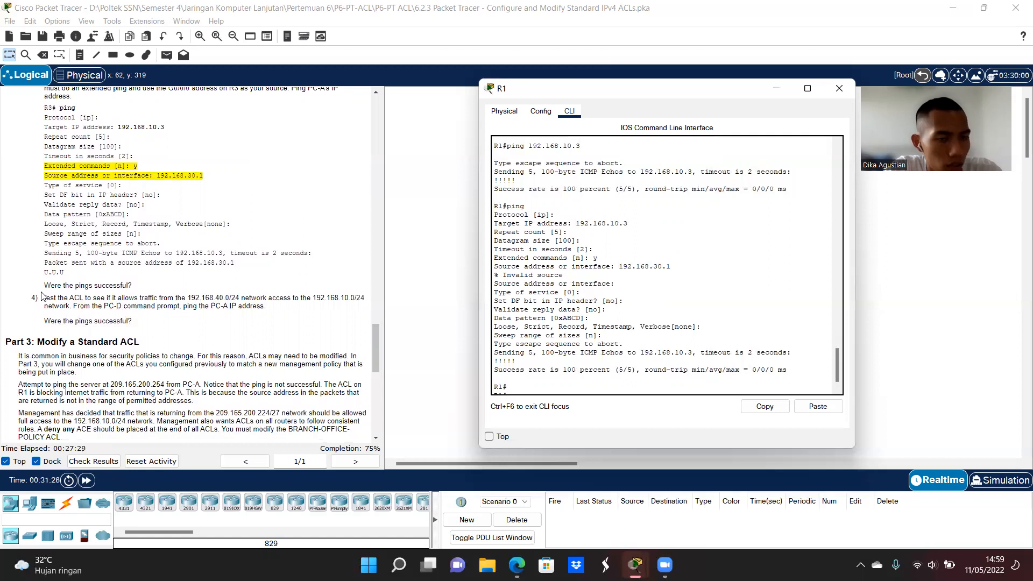
{"action": "scroll", "coordinate": [43, 296], "scroll_direction": "down", "scroll_amount": 2}
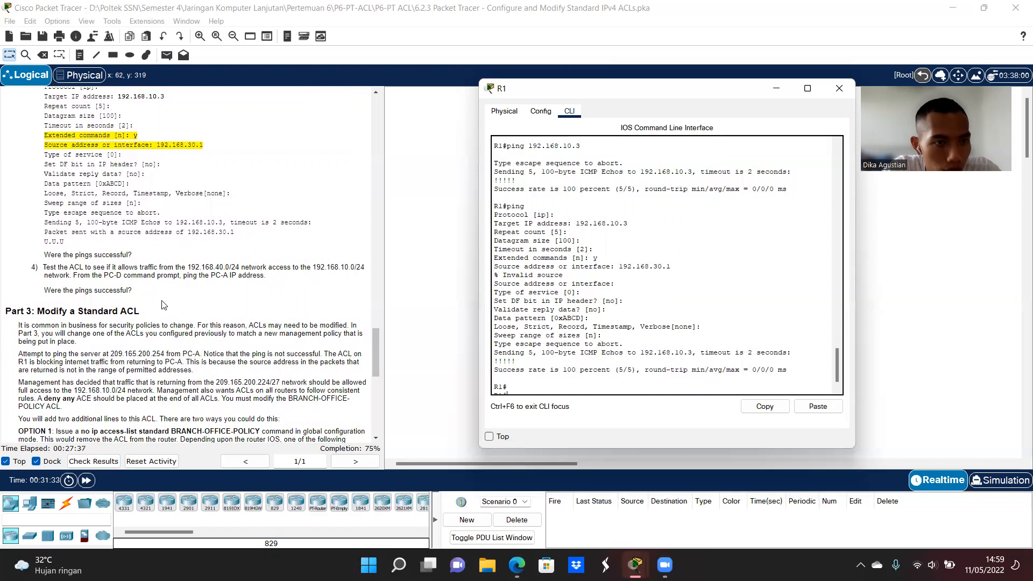
Close R1's window, look up PC-A's address in the addressing table, and ping 192.168.10.3 from PC-D's command prompt
{"action": "left_click", "coordinate": [838, 88]}
{"action": "left_click", "coordinate": [716, 273]}
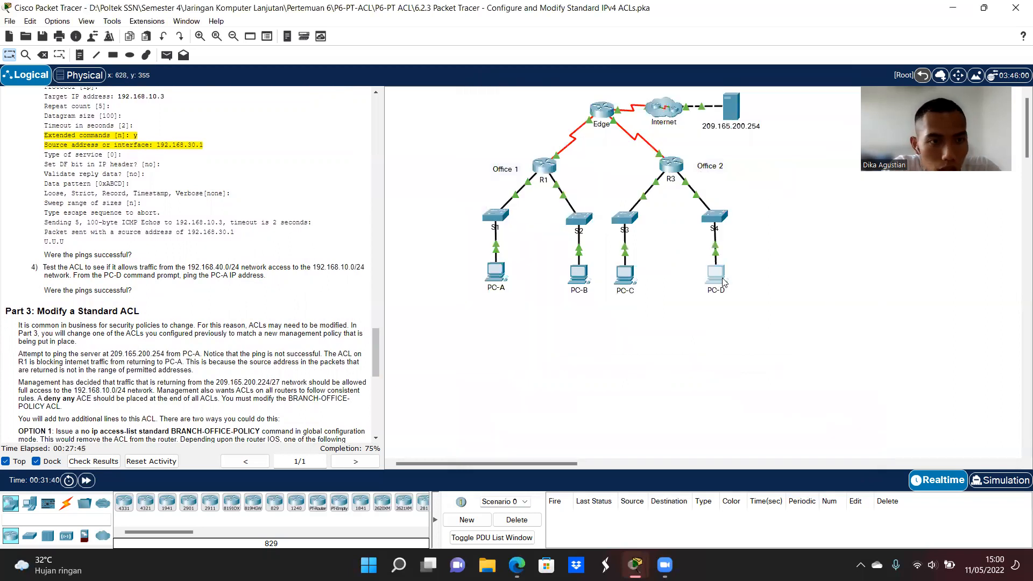
{"action": "left_click", "coordinate": [584, 162]}
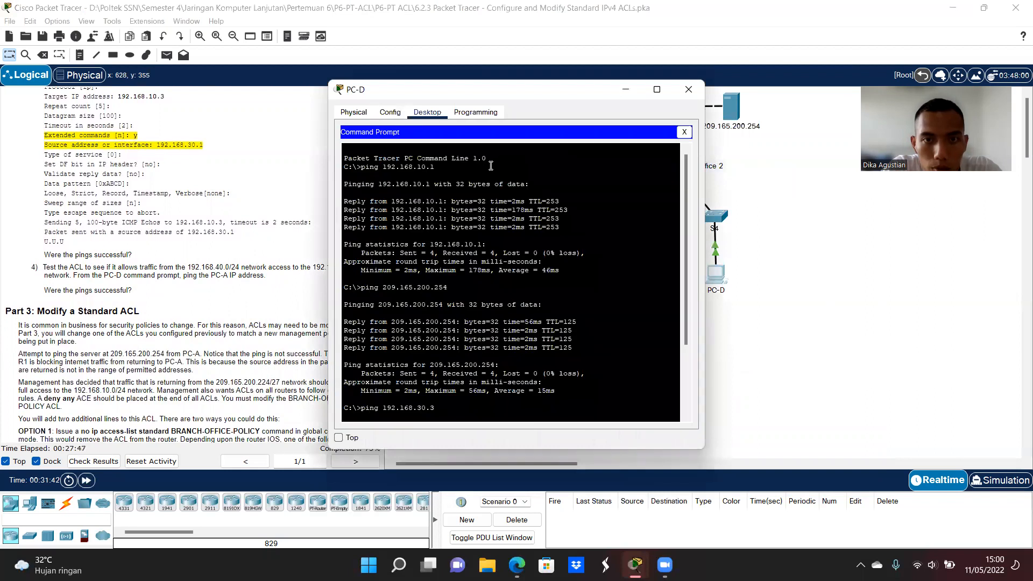
{"action": "key", "text": "Return"}
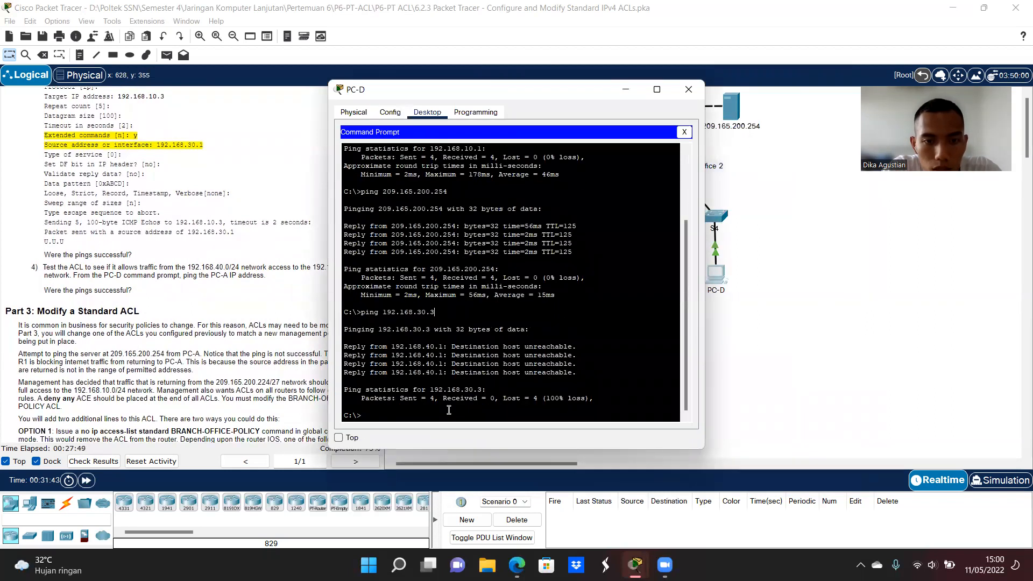
{"action": "type", "text": "ping"}
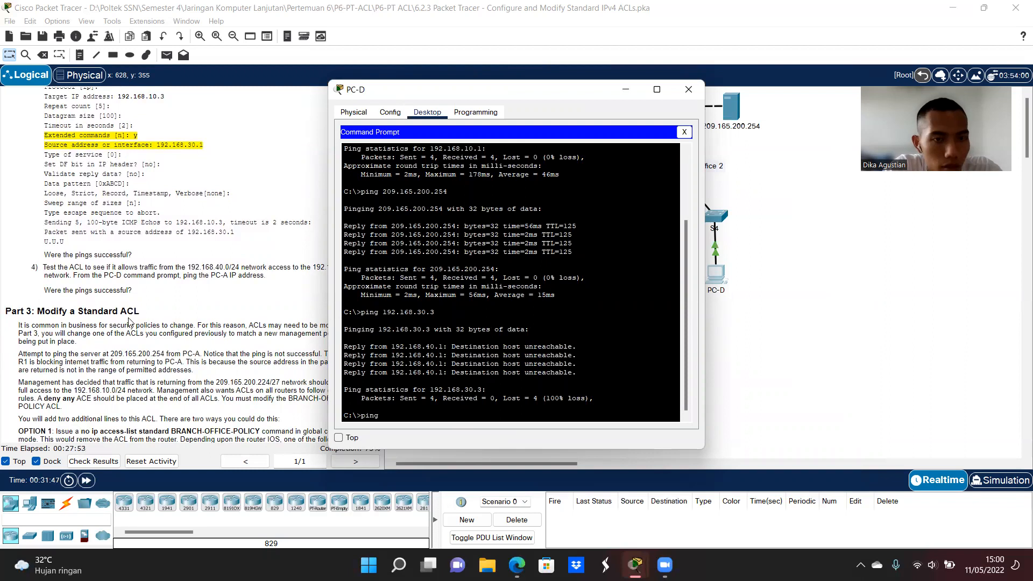
{"action": "scroll", "coordinate": [130, 321], "scroll_direction": "up", "scroll_amount": 3}
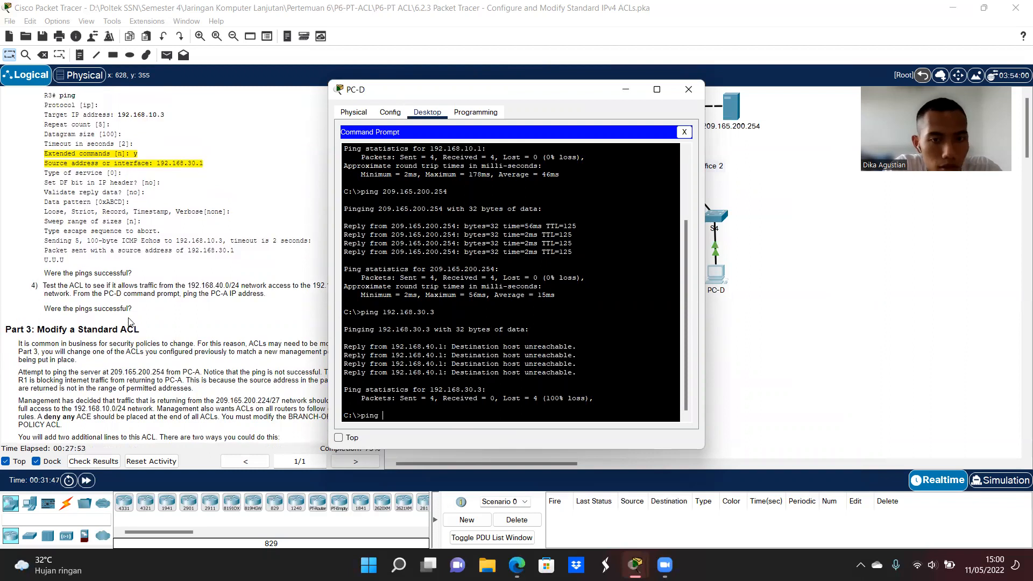
{"action": "scroll", "coordinate": [129, 321], "scroll_direction": "up", "scroll_amount": 8}
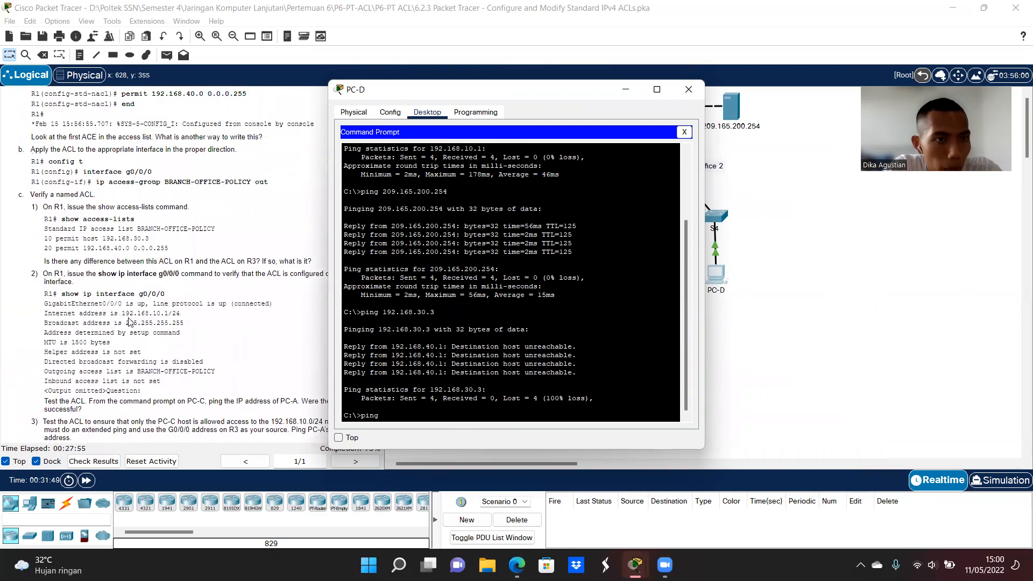
{"action": "scroll", "coordinate": [129, 321], "scroll_direction": "up", "scroll_amount": 12}
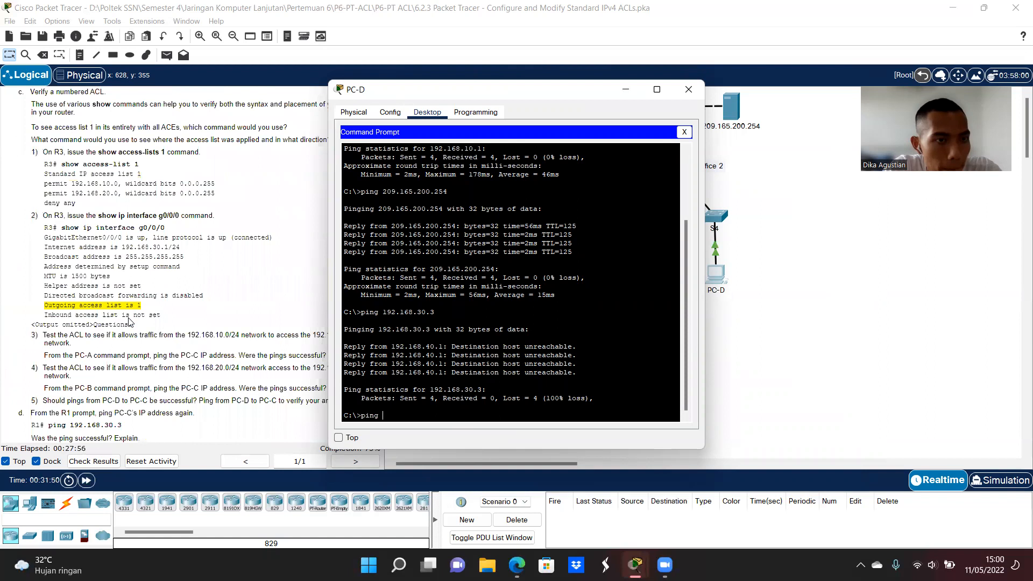
{"action": "scroll", "coordinate": [129, 321], "scroll_direction": "up", "scroll_amount": 7}
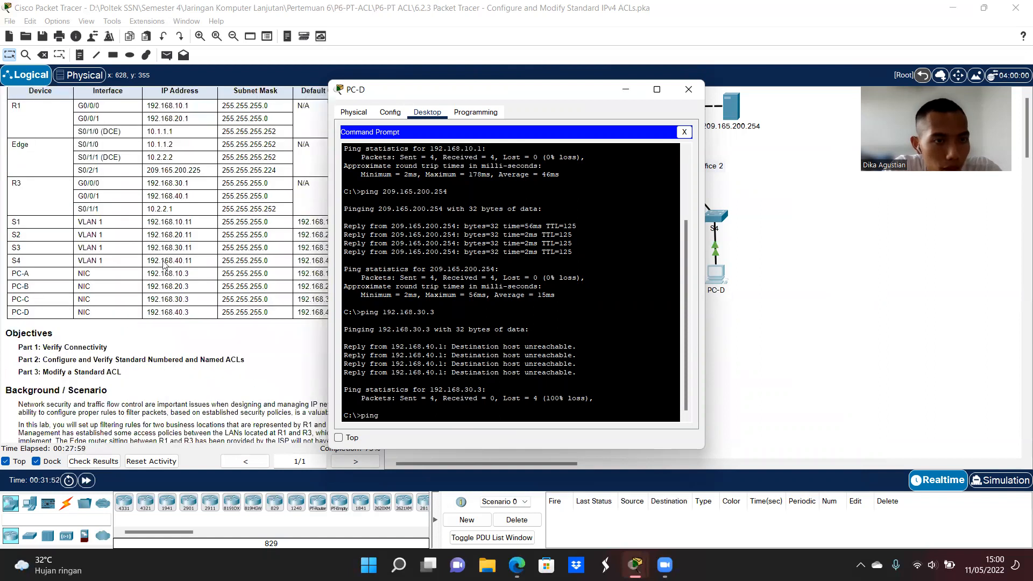
{"action": "type", "text": "192.168.10."}
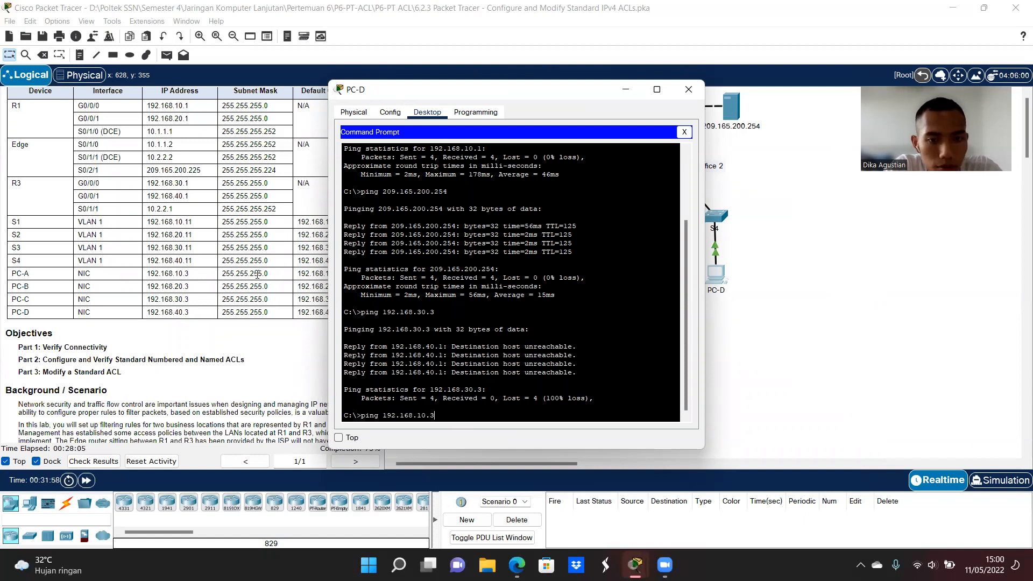
{"action": "type", "text": "3"}
{"action": "key", "text": "Return"}
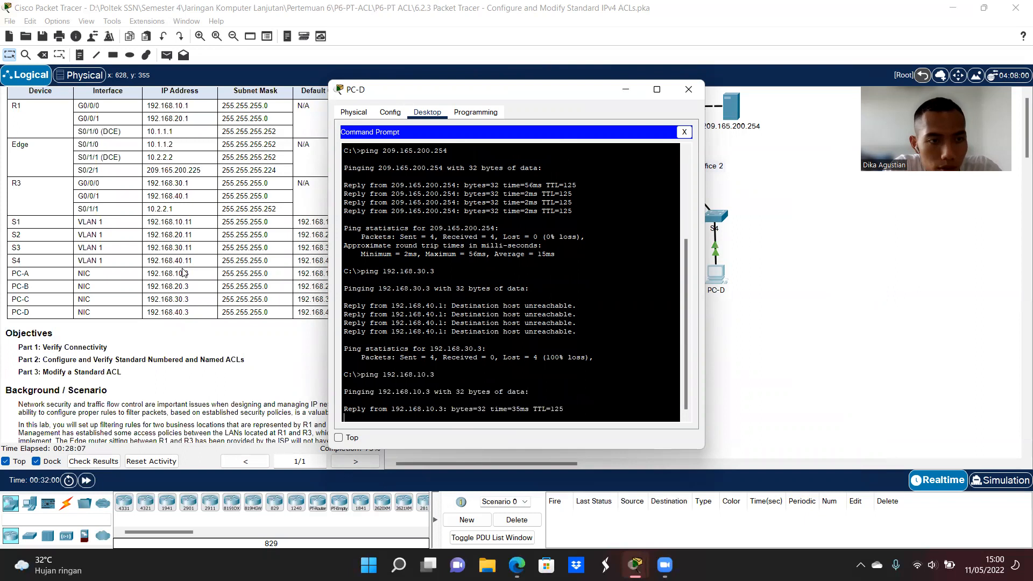
Read the Part 3 instructions on modifying a standard ACL and close PC-D's window
{"action": "scroll", "coordinate": [184, 273], "scroll_direction": "down", "scroll_amount": 15}
{"action": "scroll", "coordinate": [184, 272], "scroll_direction": "down", "scroll_amount": 5}
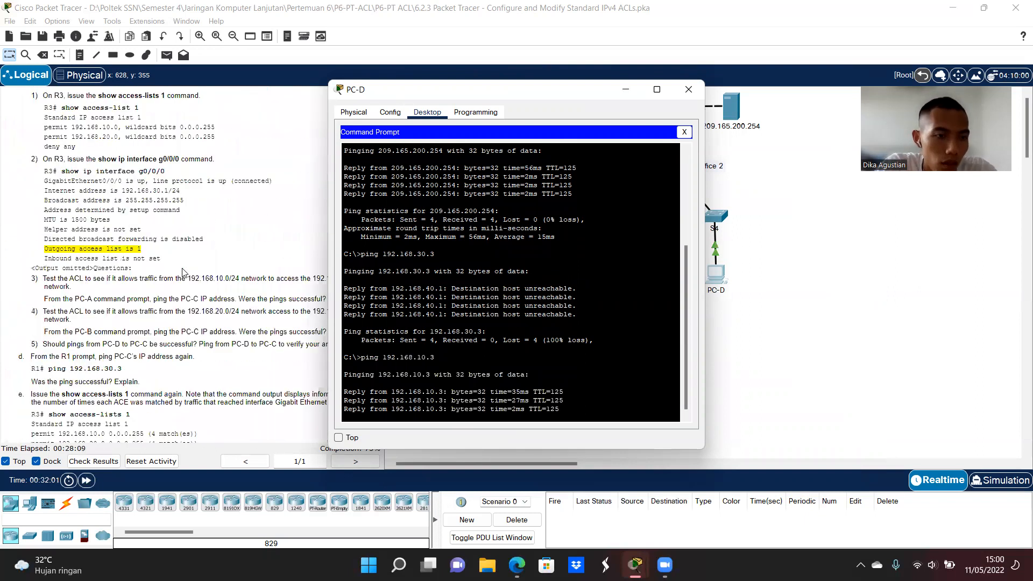
{"action": "scroll", "coordinate": [185, 272], "scroll_direction": "down", "scroll_amount": 6}
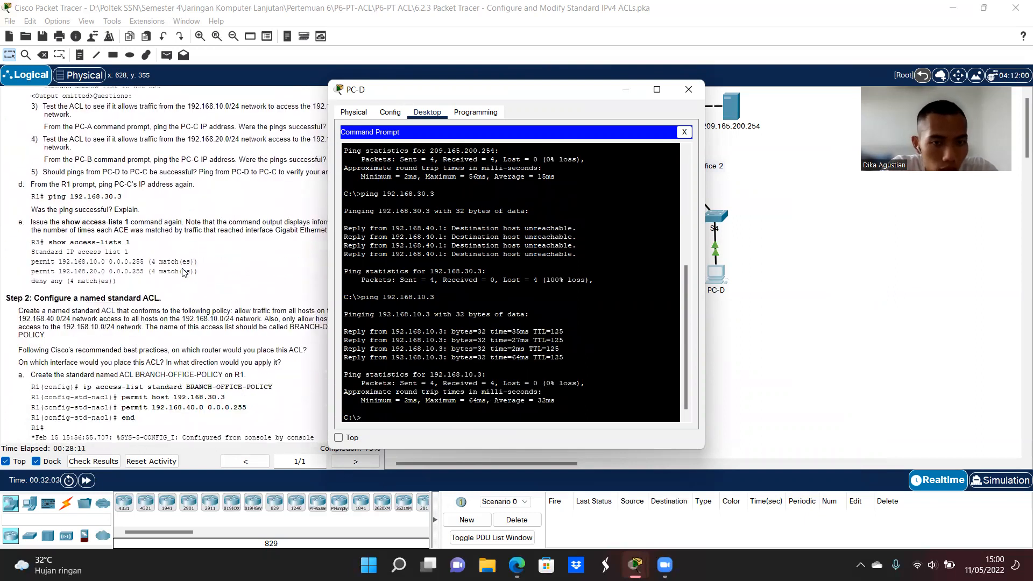
{"action": "scroll", "coordinate": [185, 273], "scroll_direction": "down", "scroll_amount": 10}
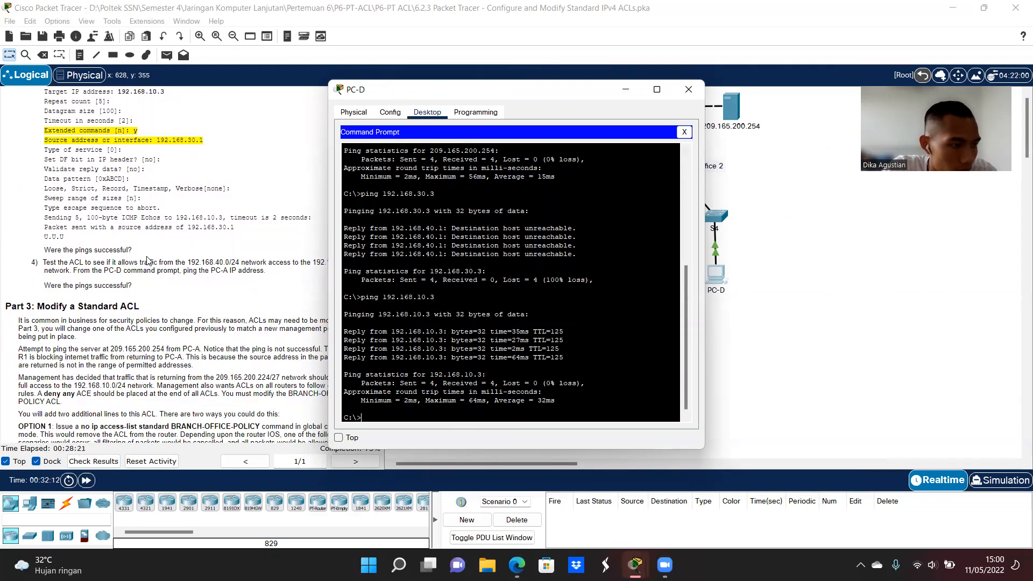
{"action": "scroll", "coordinate": [148, 260], "scroll_direction": "down", "scroll_amount": 1}
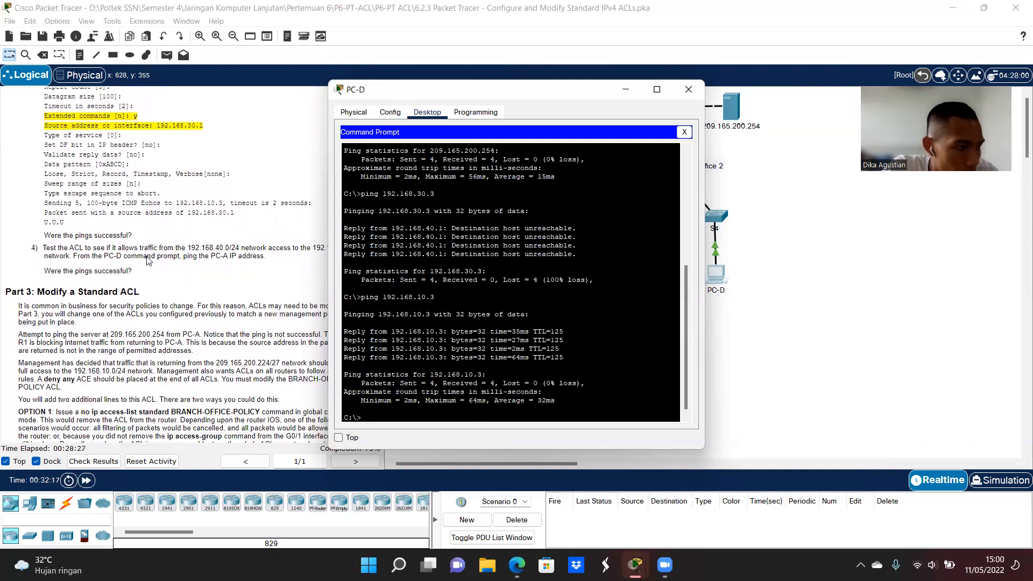
{"action": "scroll", "coordinate": [147, 260], "scroll_direction": "down", "scroll_amount": 2}
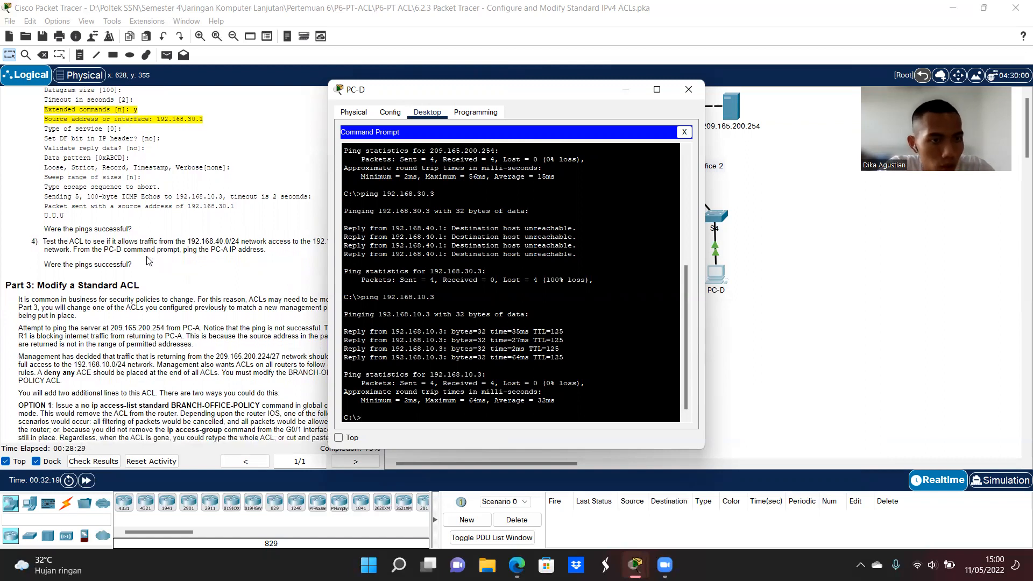
{"action": "scroll", "coordinate": [129, 296], "scroll_direction": "down", "scroll_amount": 2}
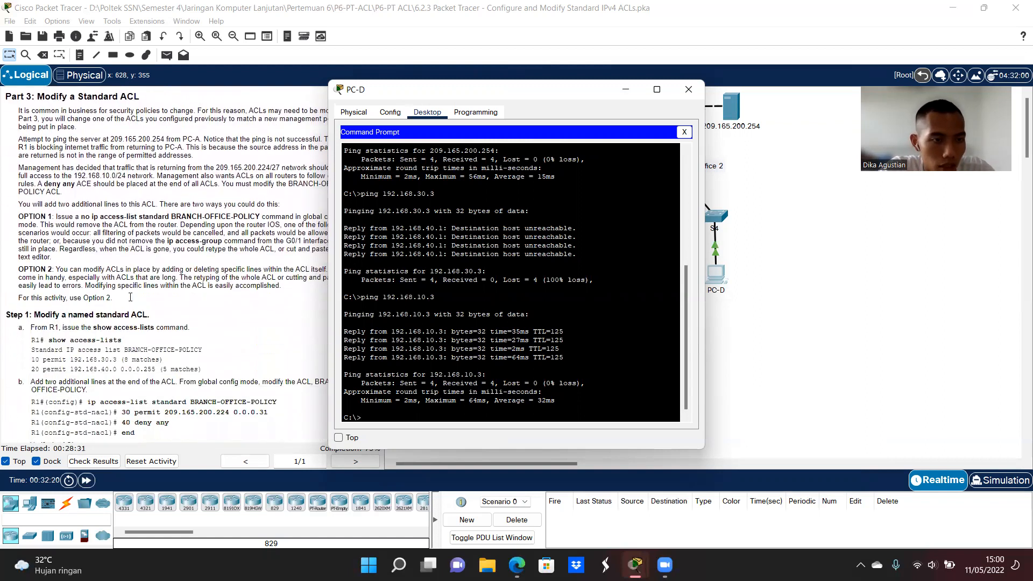
{"action": "left_click", "coordinate": [691, 95]}
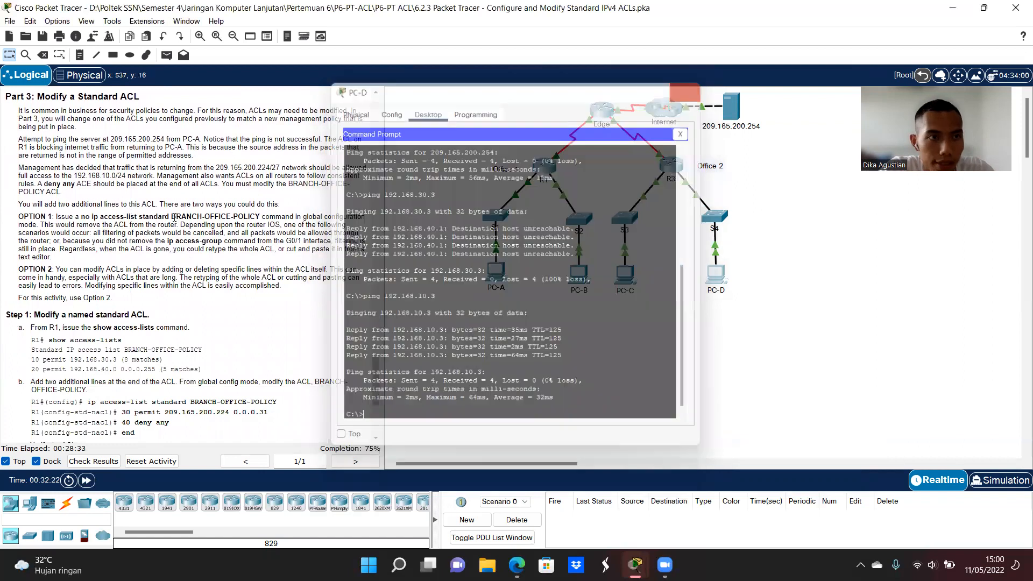
Read the two options for modifying the BRANCH-OFFICE-POLICY ACL and the Step 1 instructions for a named standard ACL
{"action": "scroll", "coordinate": [10, 166], "scroll_direction": "up", "scroll_amount": 1}
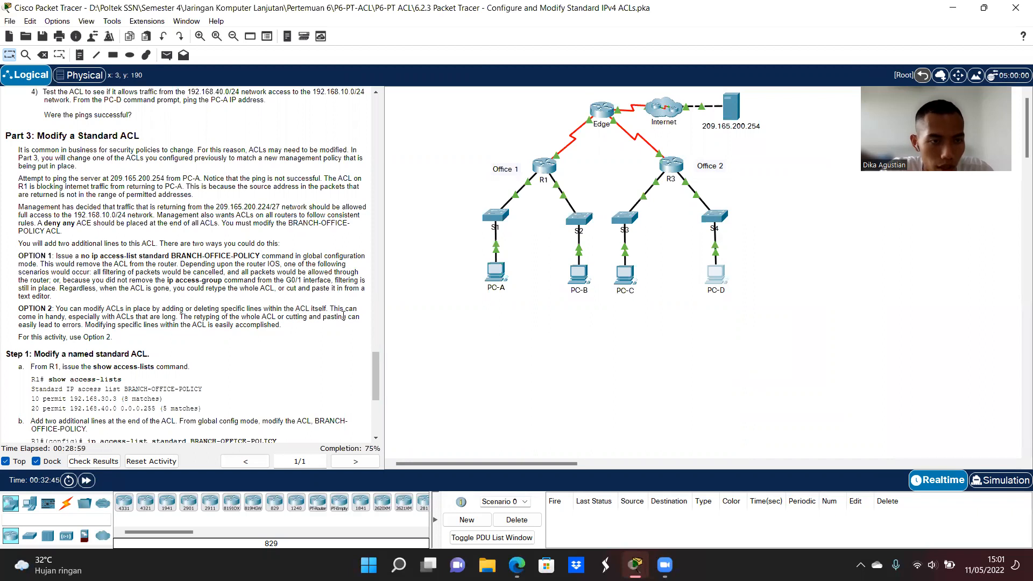
{"action": "scroll", "coordinate": [107, 347], "scroll_direction": "down", "scroll_amount": 1}
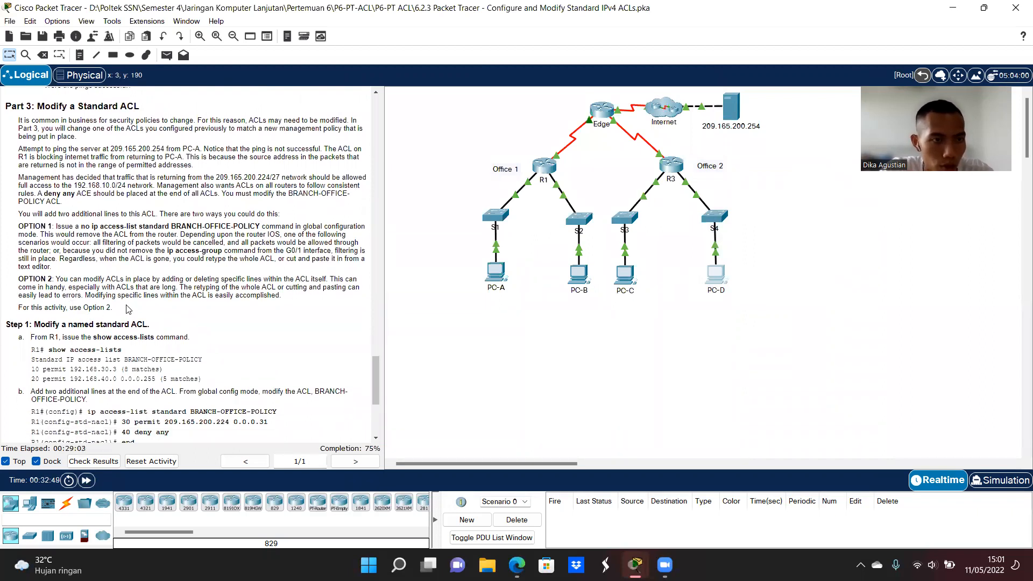
{"action": "left_click_drag", "start_coordinate": [34, 279], "coordinate": [59, 278]}
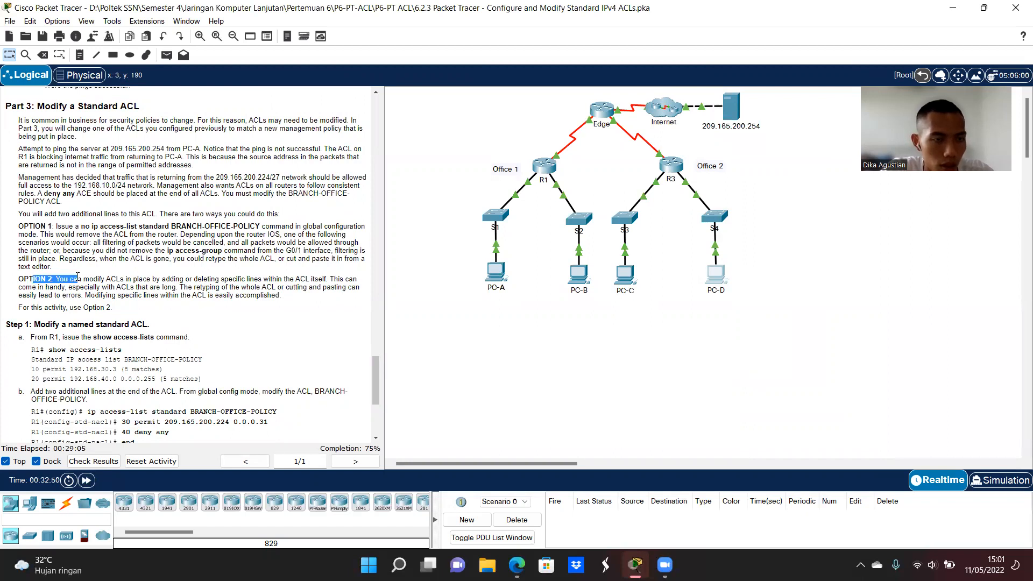
{"action": "left_click", "coordinate": [173, 242]}
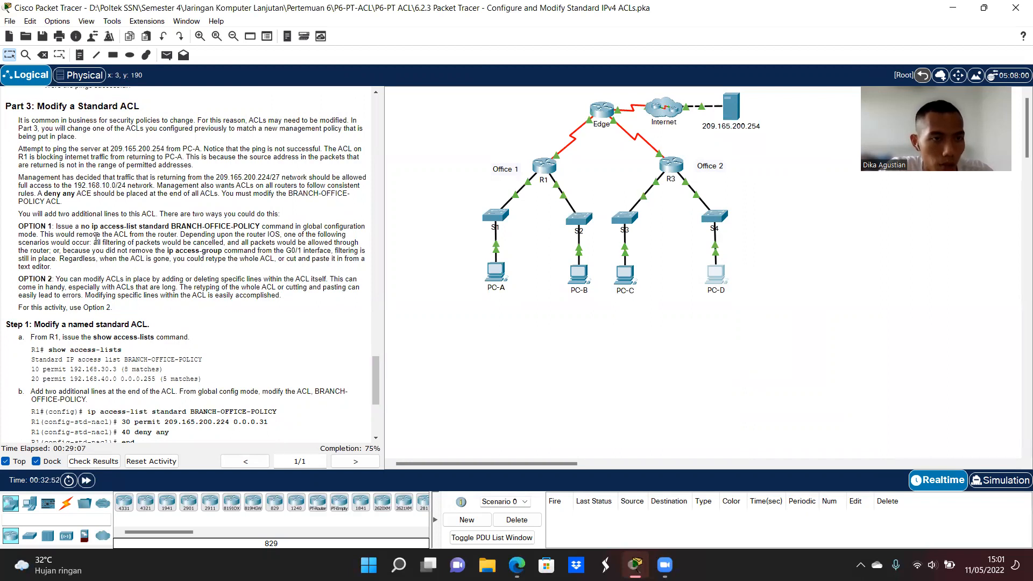
{"action": "scroll", "coordinate": [99, 234], "scroll_direction": "up", "scroll_amount": 1}
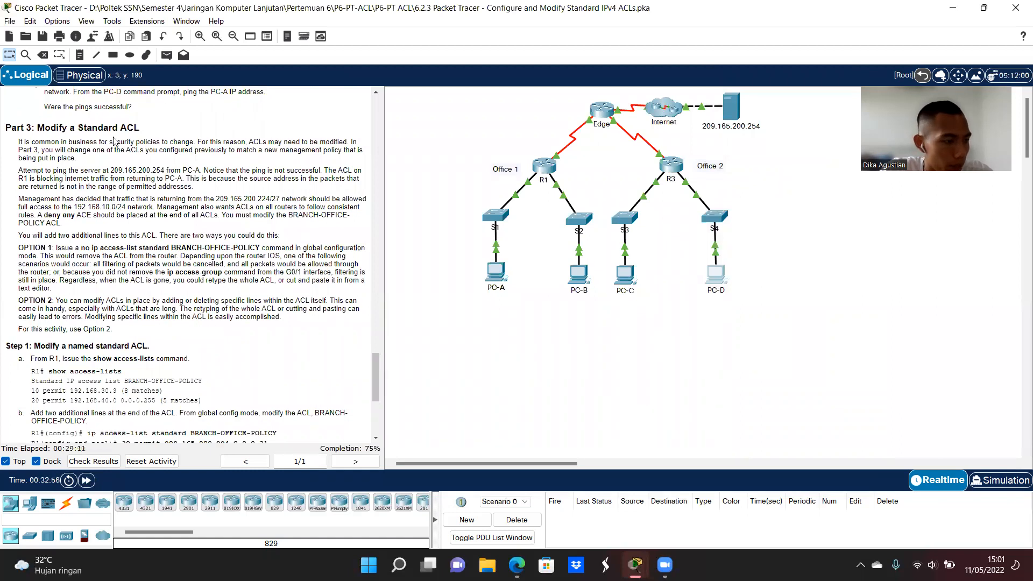
{"action": "scroll", "coordinate": [110, 204], "scroll_direction": "down", "scroll_amount": 3}
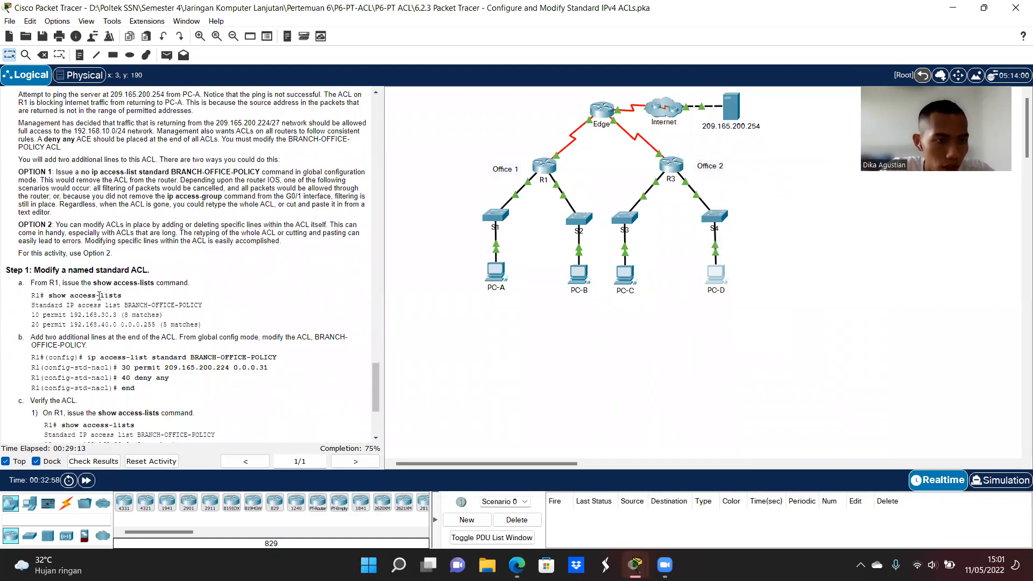
Open R1's command line beside the instructions and run show access-lists
{"action": "left_click", "coordinate": [544, 164]}
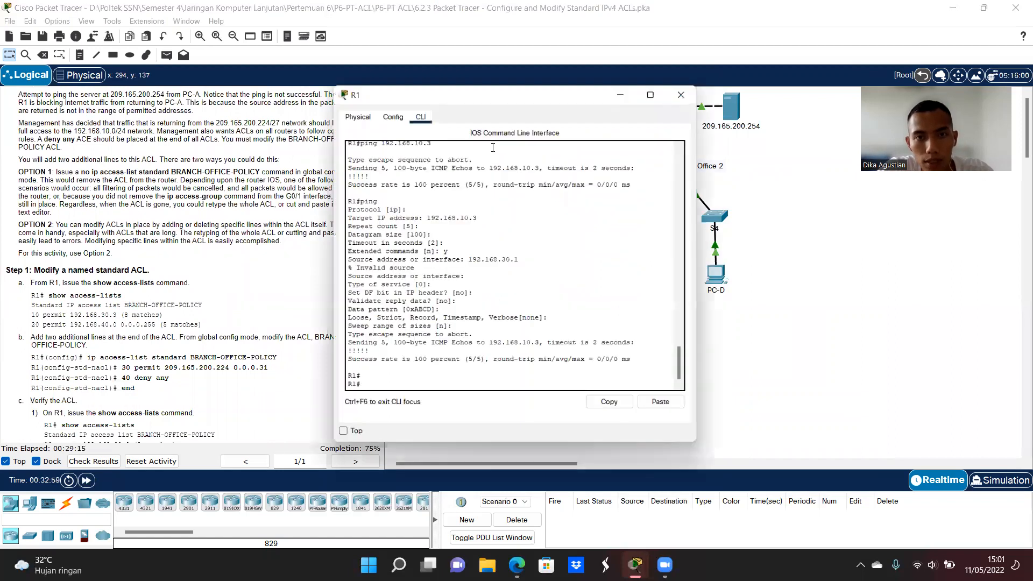
{"action": "left_click_drag", "start_coordinate": [500, 93], "coordinate": [573, 85]}
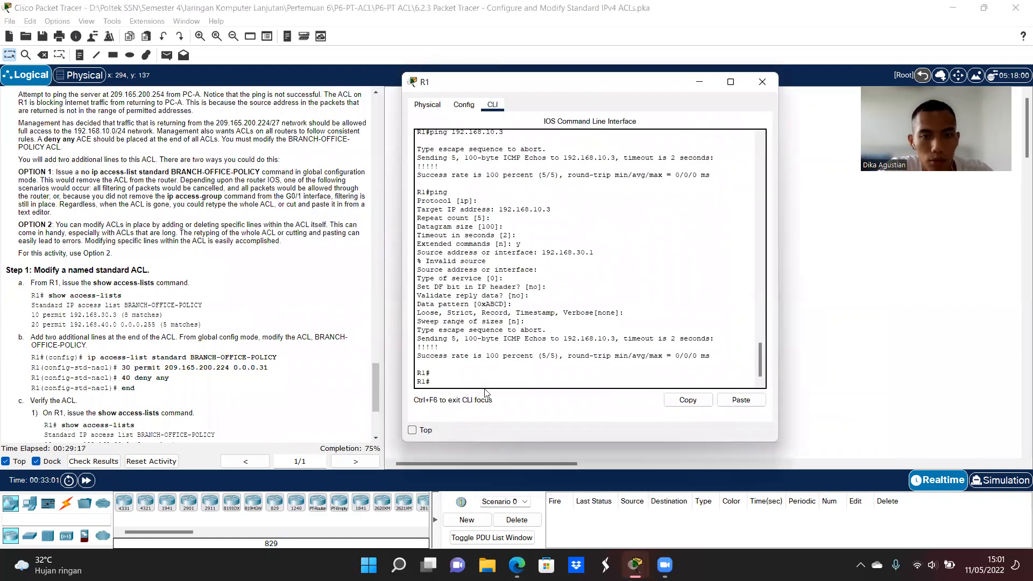
{"action": "type", "text": "sho"}
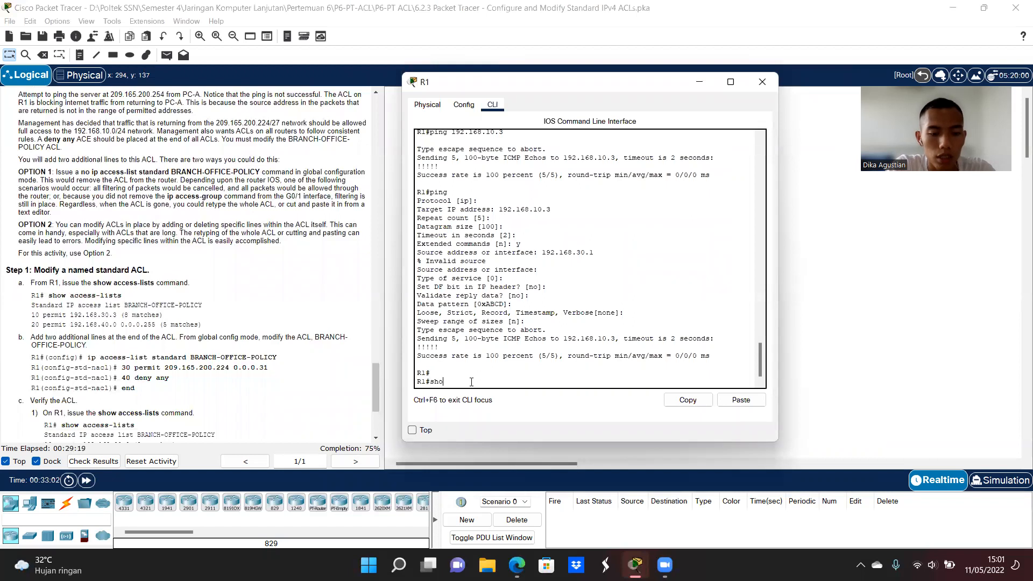
{"action": "type", "text": "w acc"}
{"action": "key", "text": "Tab"}
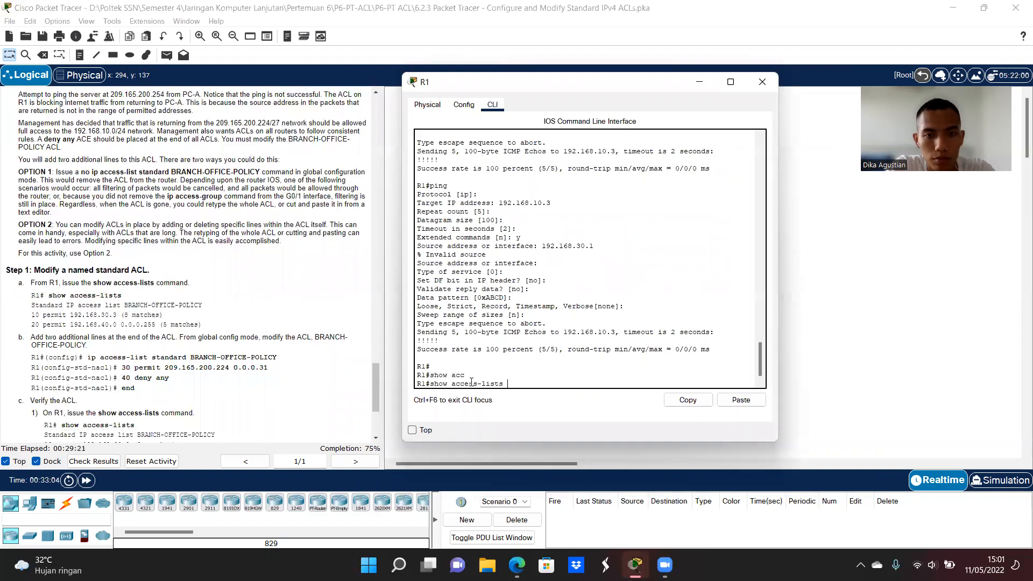
{"action": "key", "text": "Return"}
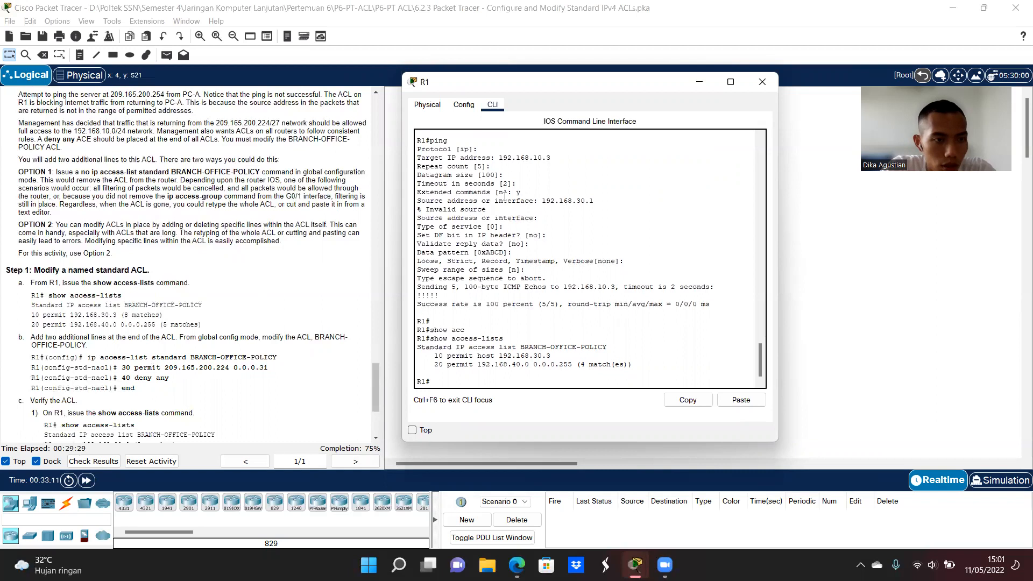
Enter global configuration mode on R1 and open the standard named access list BRANCH-OFFICE-POLICY for editing
{"action": "type", "text": "conf ter"}
{"action": "key", "text": "Return"}
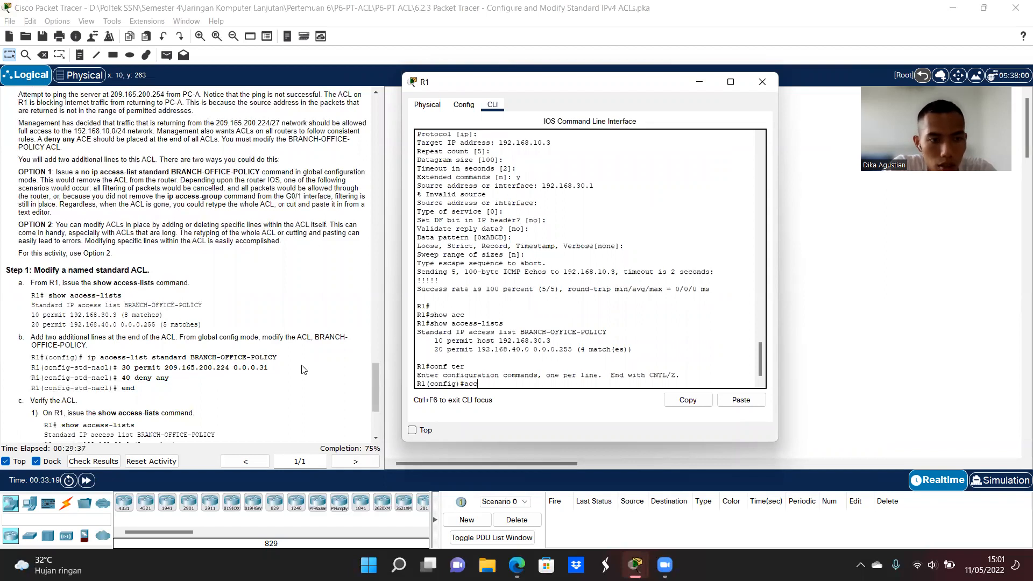
{"action": "key", "text": "BackSpace"}
{"action": "key", "text": "BackSpace"}
{"action": "key", "text": "BackSpace"}
{"action": "type", "text": "ip acc"}
{"action": "key", "text": "Tab"}
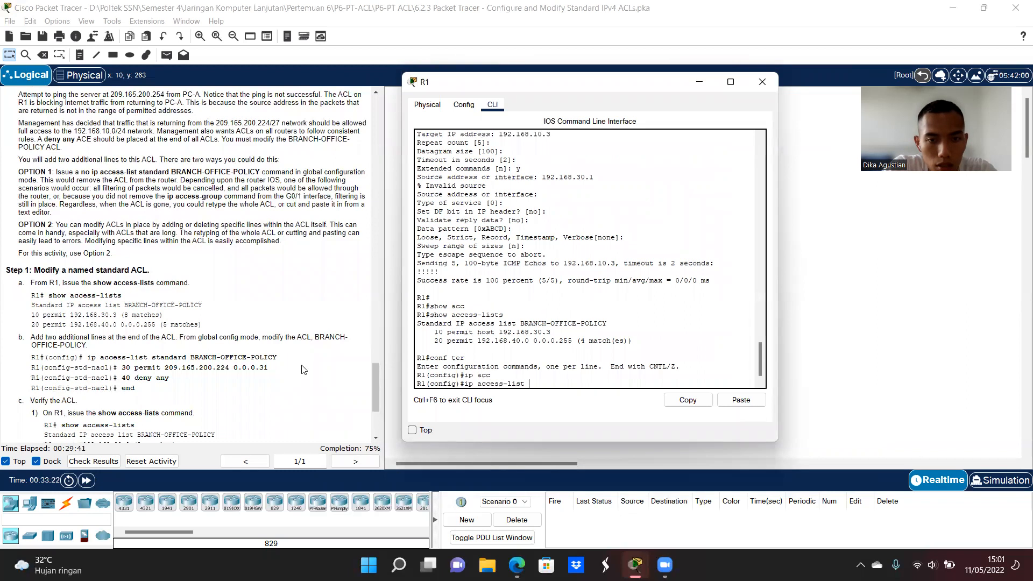
{"action": "type", "text": "st"}
{"action": "key", "text": "Tab"}
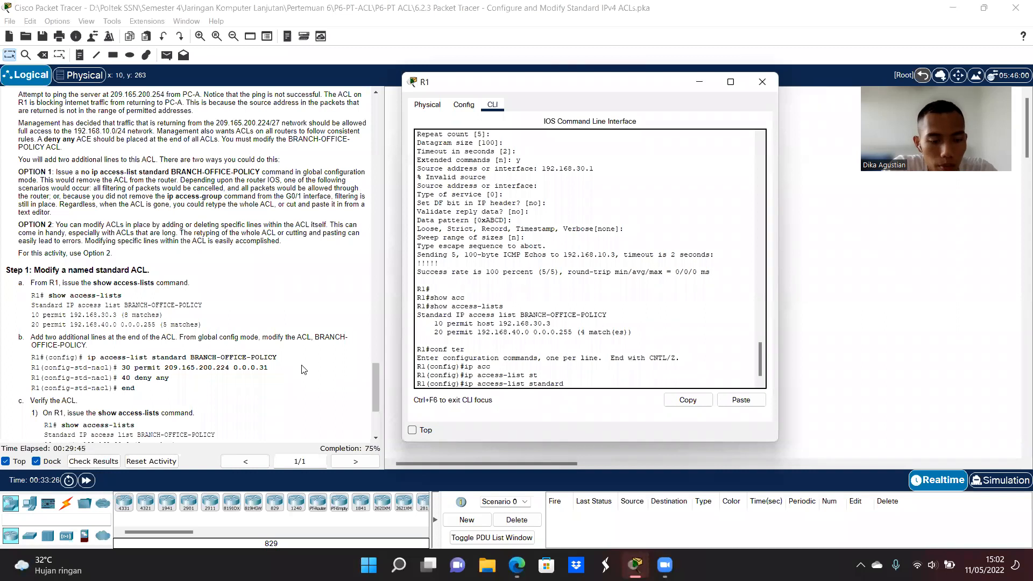
{"action": "type", "text": "BR"}
{"action": "key", "text": "Tab"}
{"action": "type", "text": "ANCH"}
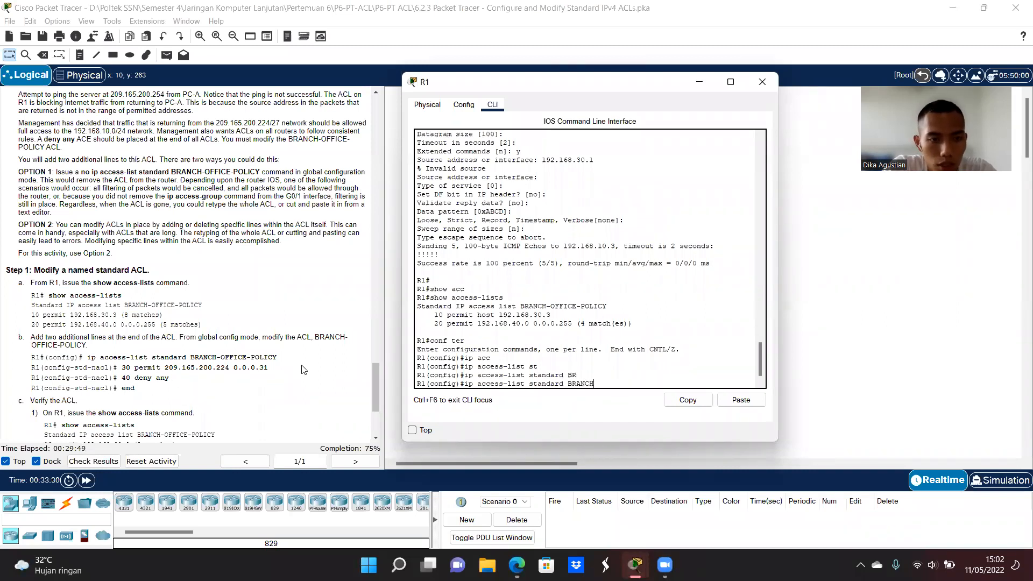
{"action": "type", "text": "-OFFICE-POLICY"}
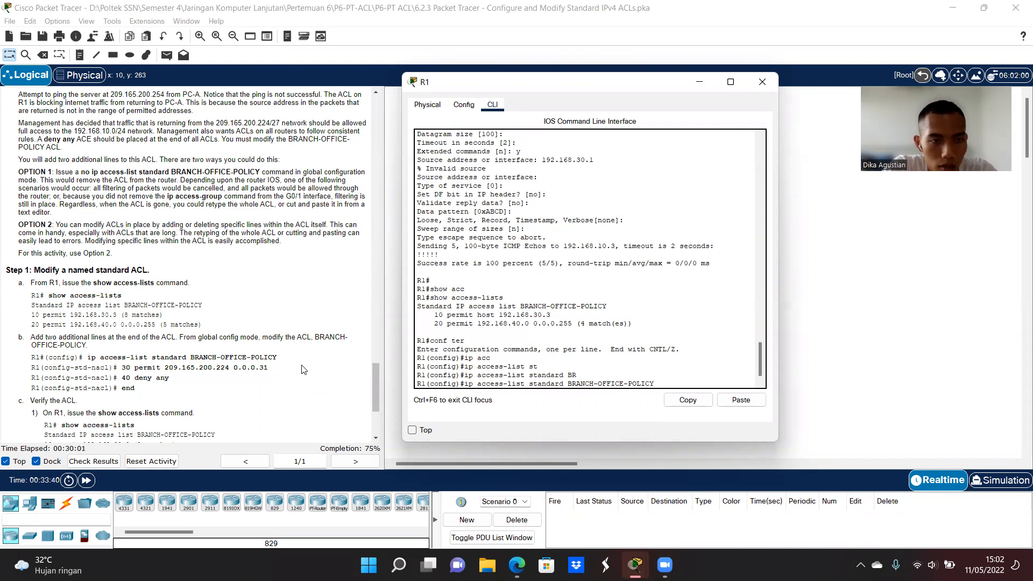
{"action": "key", "text": "Return"}
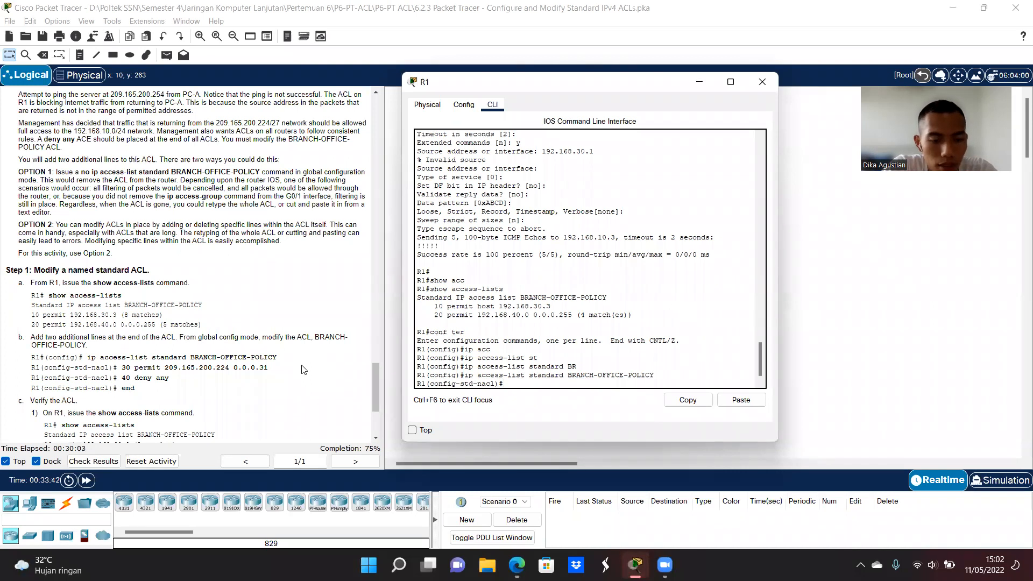
Add entry 30 to the ACL, permitting 209.165.200.224 with wildcard mask 0.0.0.31
{"action": "type", "text": "30"}
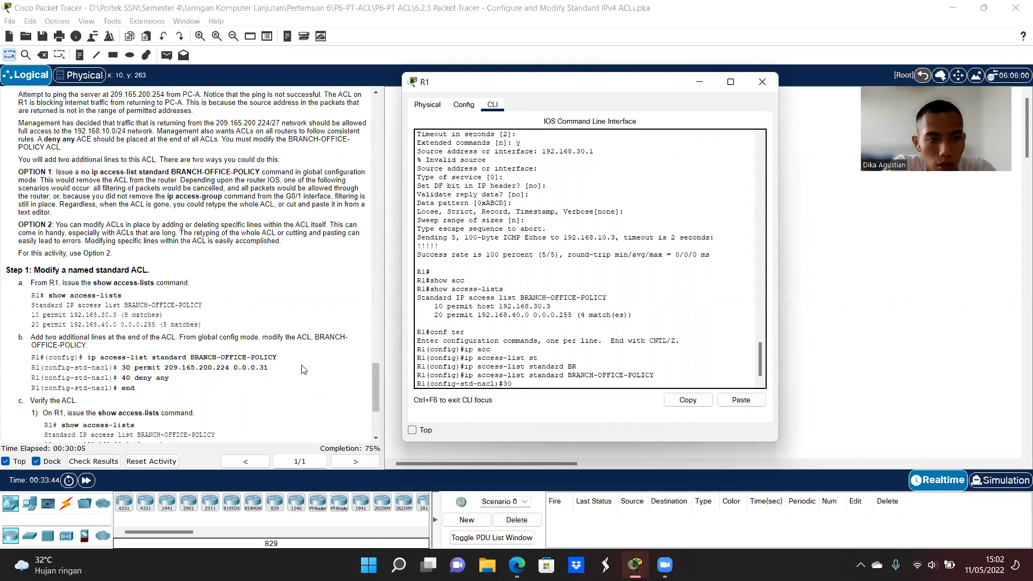
{"action": "type", "text": " permit 201"}
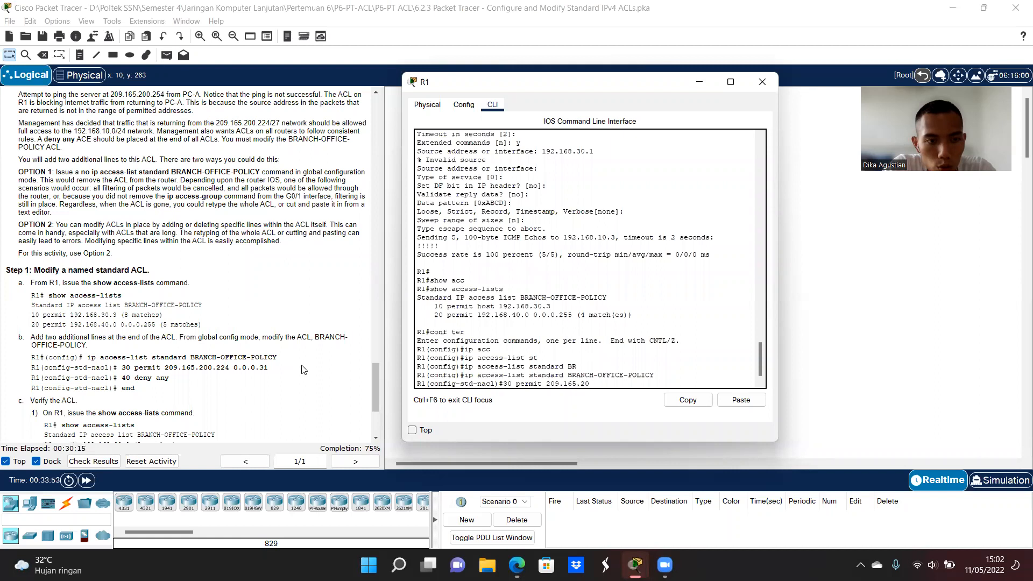
{"action": "type", "text": ".224"}
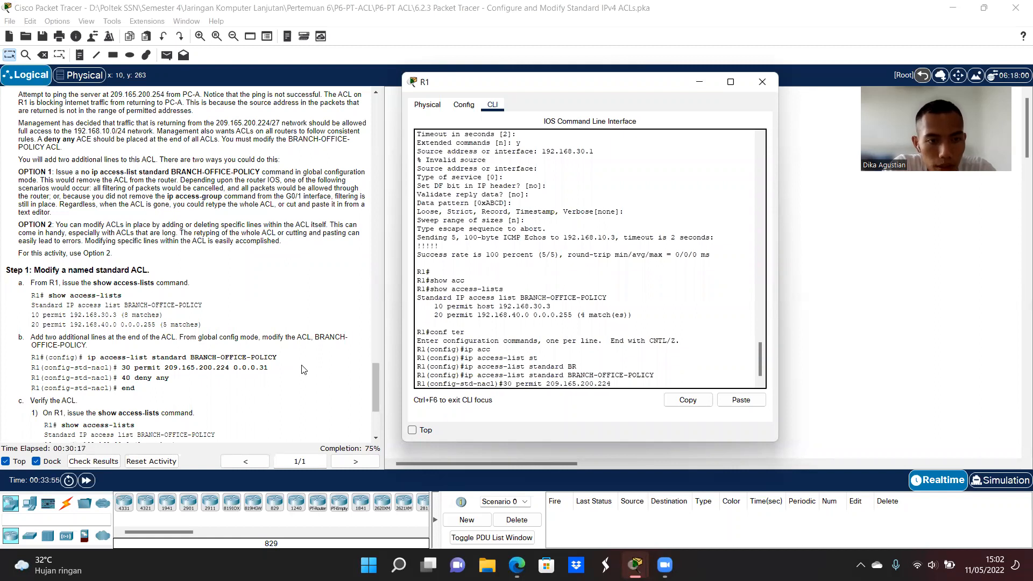
{"action": "type", "text": " 0.0."}
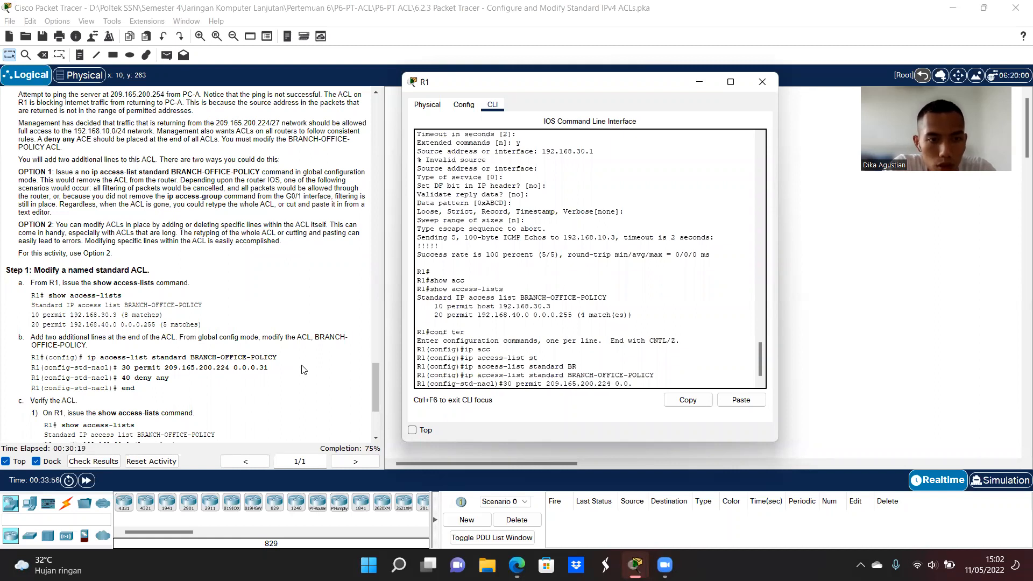
{"action": "type", "text": "0.31"}
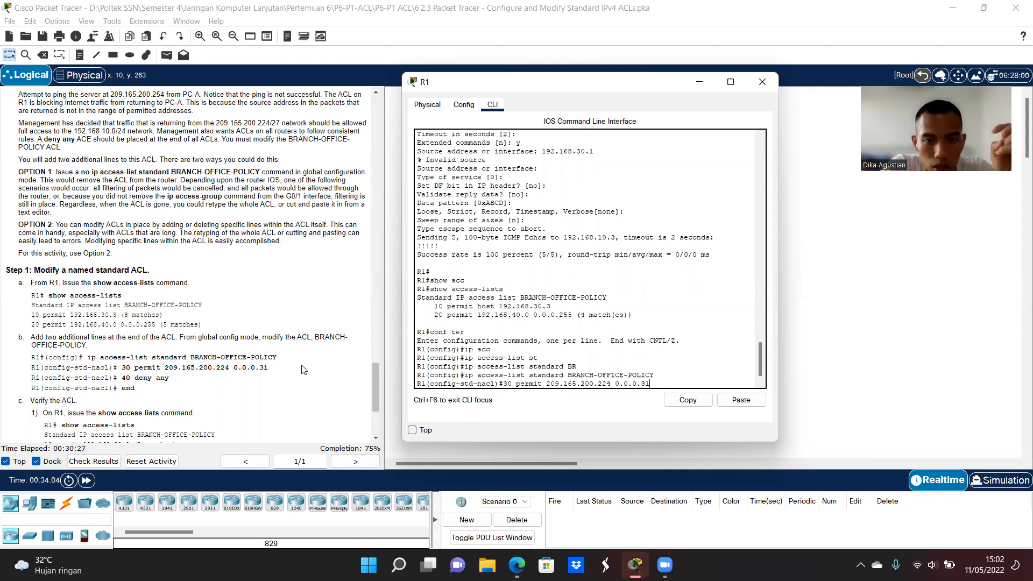
{"action": "key", "text": "Return"}
Add entry 40 to deny any traffic, and end the configuration session on R1
{"action": "type", "text": "40"}
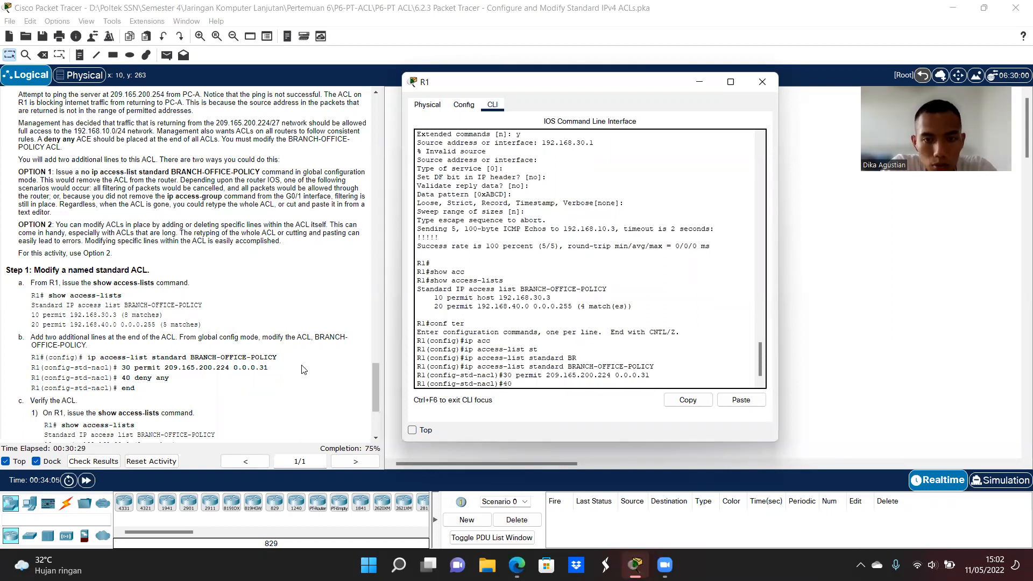
{"action": "type", "text": " deny any"}
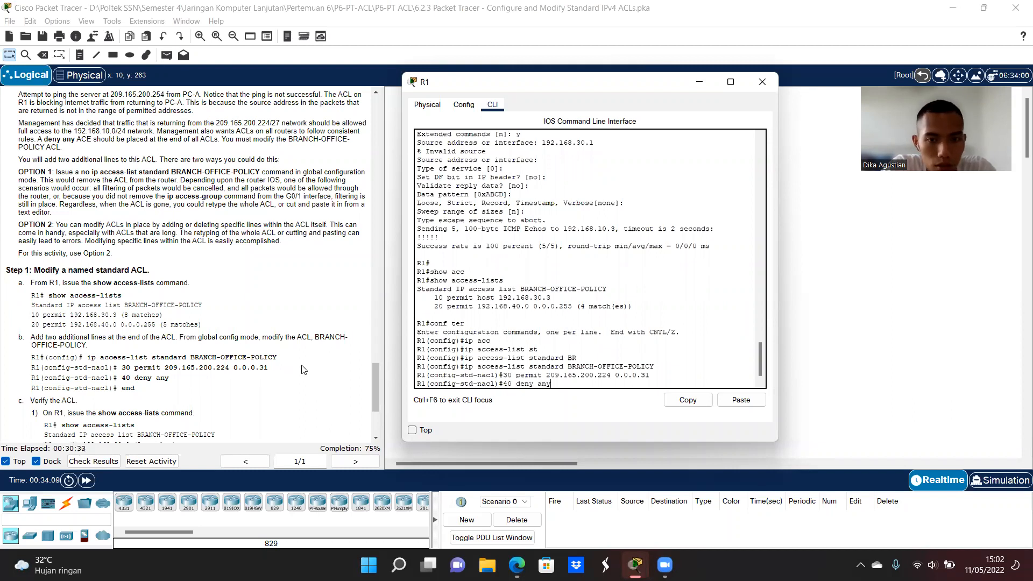
{"action": "key", "text": "Return"}
{"action": "type", "text": "en"}
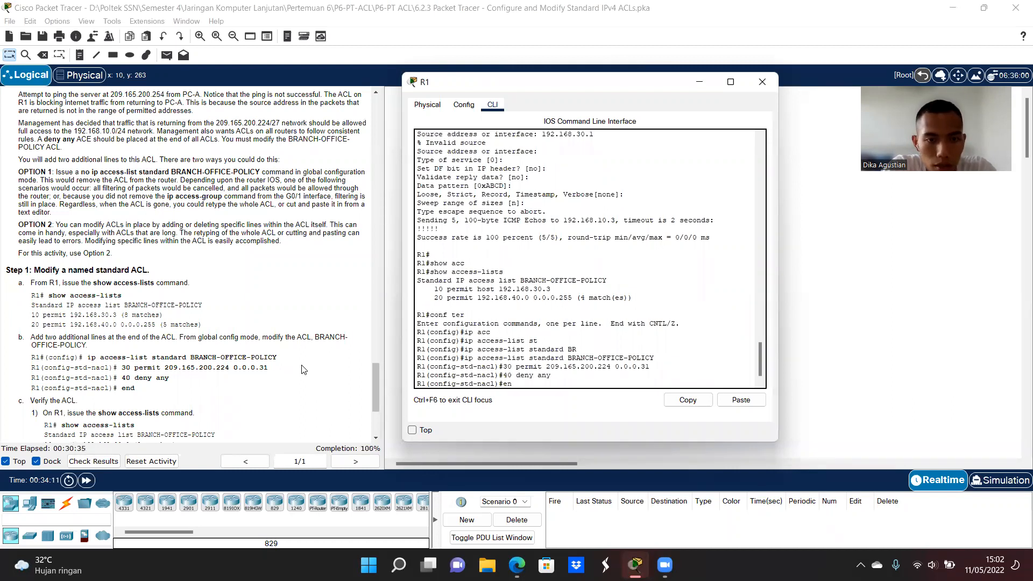
{"action": "type", "text": "d"}
{"action": "key", "text": "Return"}
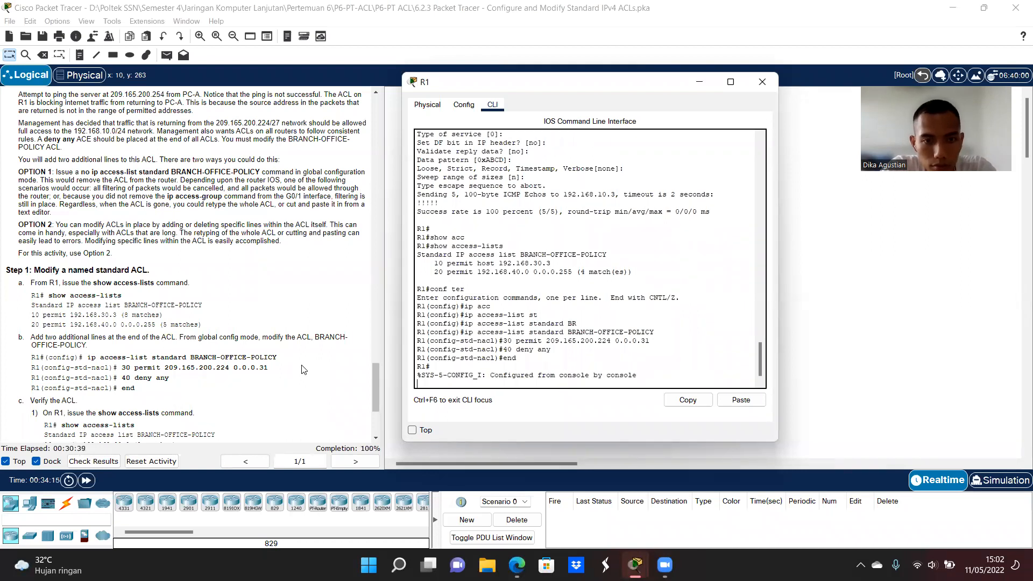
Run show access-lists on R1 to verify the modified ACL, checking entry 30's wildcard mask against the instructions
{"action": "scroll", "coordinate": [196, 351], "scroll_direction": "down", "scroll_amount": 4}
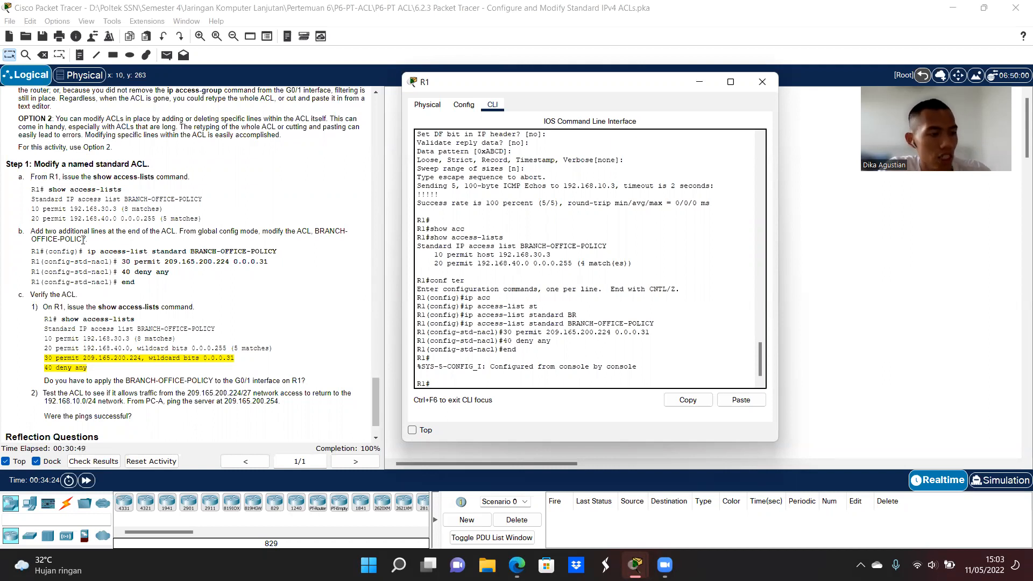
{"action": "scroll", "coordinate": [84, 240], "scroll_direction": "down", "scroll_amount": 2}
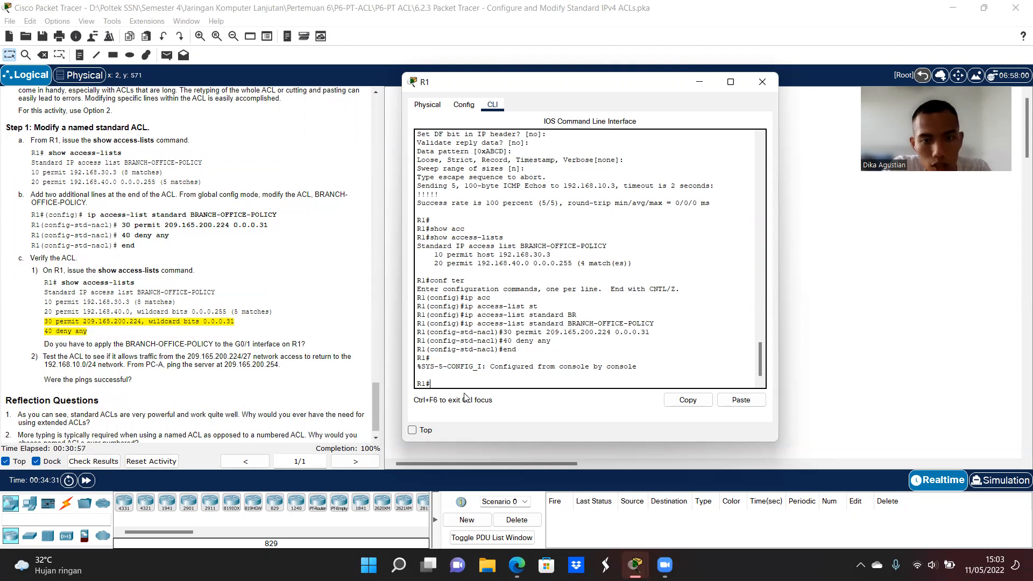
{"action": "type", "text": "show"}
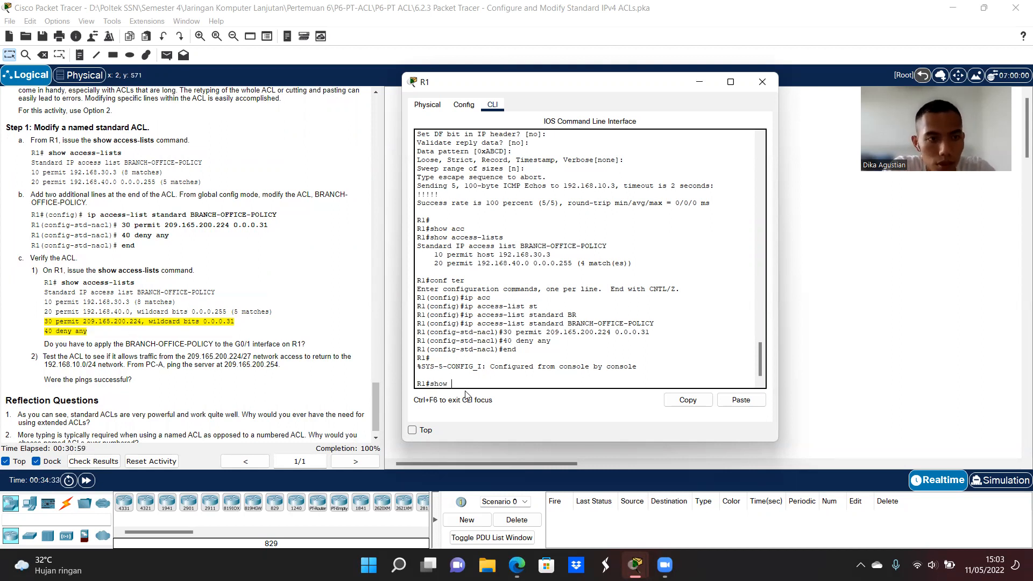
{"action": "type", "text": " acc"}
{"action": "key", "text": "Tab"}
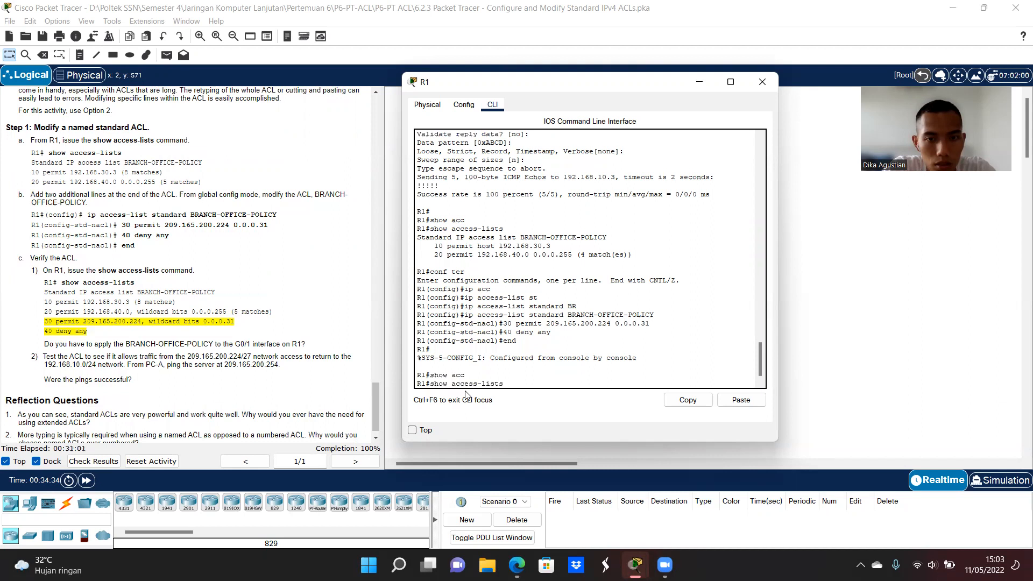
{"action": "key", "text": "Return"}
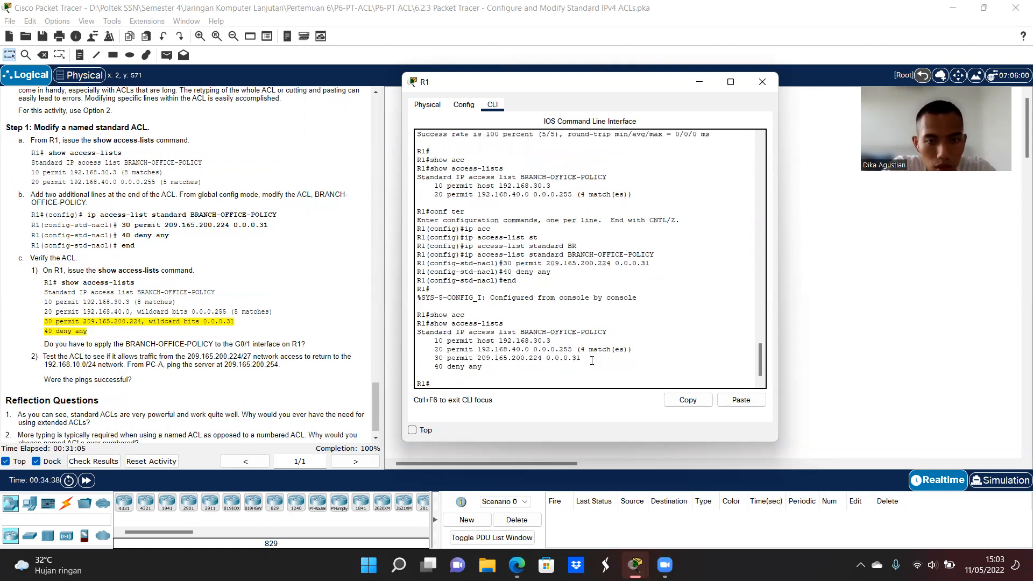
{"action": "left_click_drag", "start_coordinate": [581, 357], "coordinate": [547, 358]}
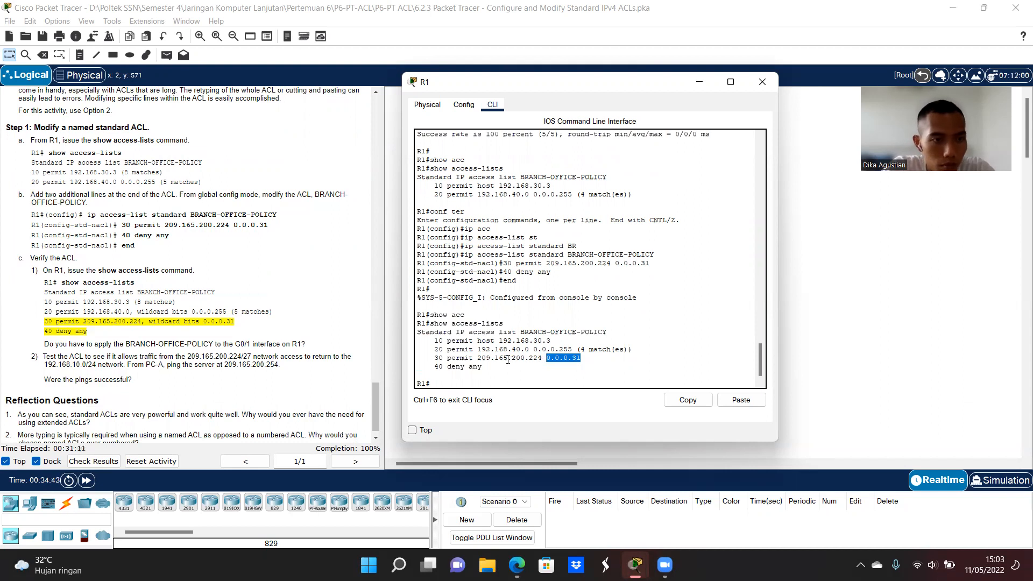
Read the remaining ACL test instructions and reflection questions, and close R1's window
{"action": "scroll", "coordinate": [508, 360], "scroll_direction": "down", "scroll_amount": 1}
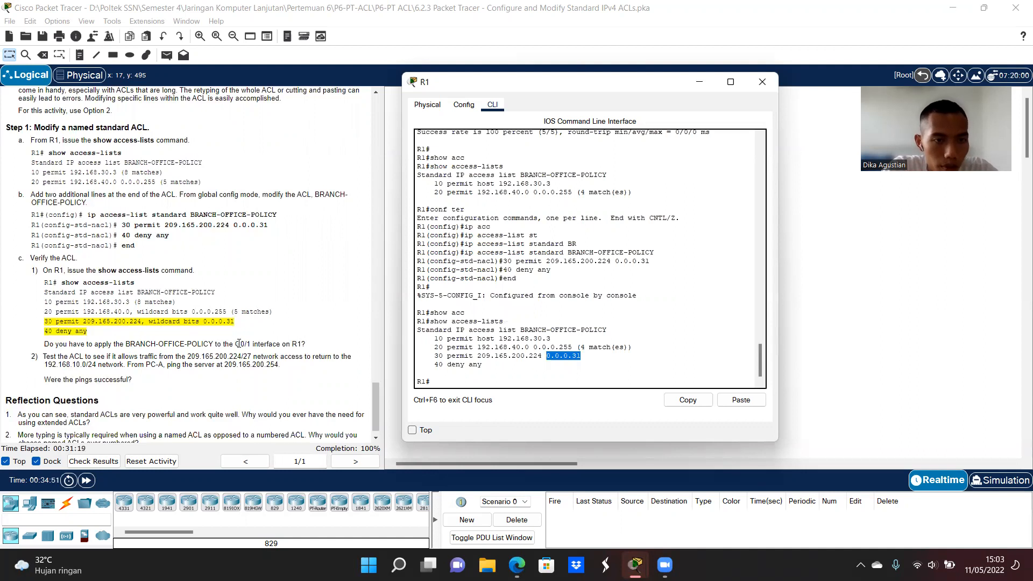
{"action": "scroll", "coordinate": [240, 343], "scroll_direction": "down", "scroll_amount": 1}
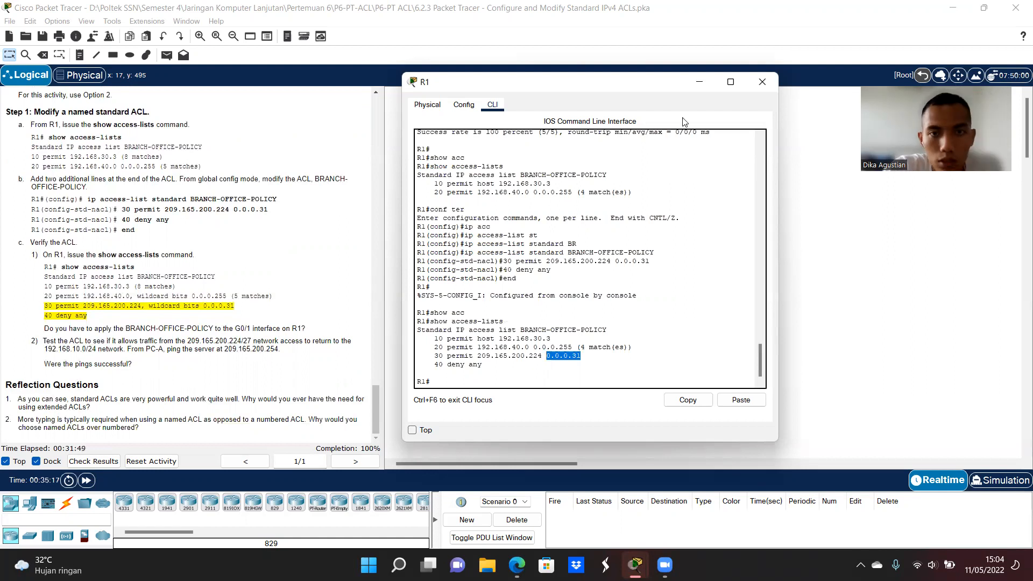
{"action": "left_click", "coordinate": [762, 81]}
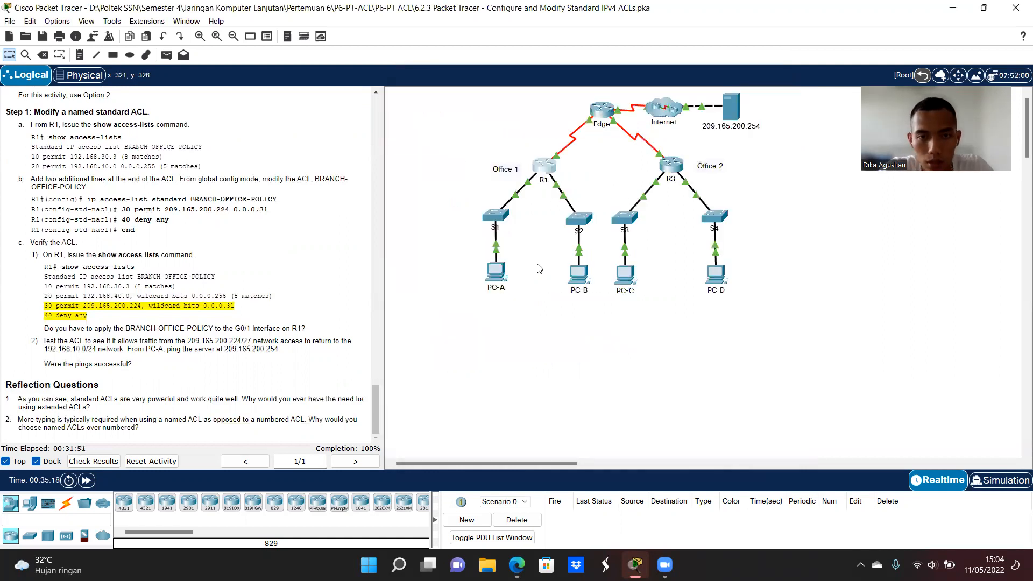
Open PC-A's Command Prompt and ping 192.168.30.3
{"action": "left_click", "coordinate": [496, 270]}
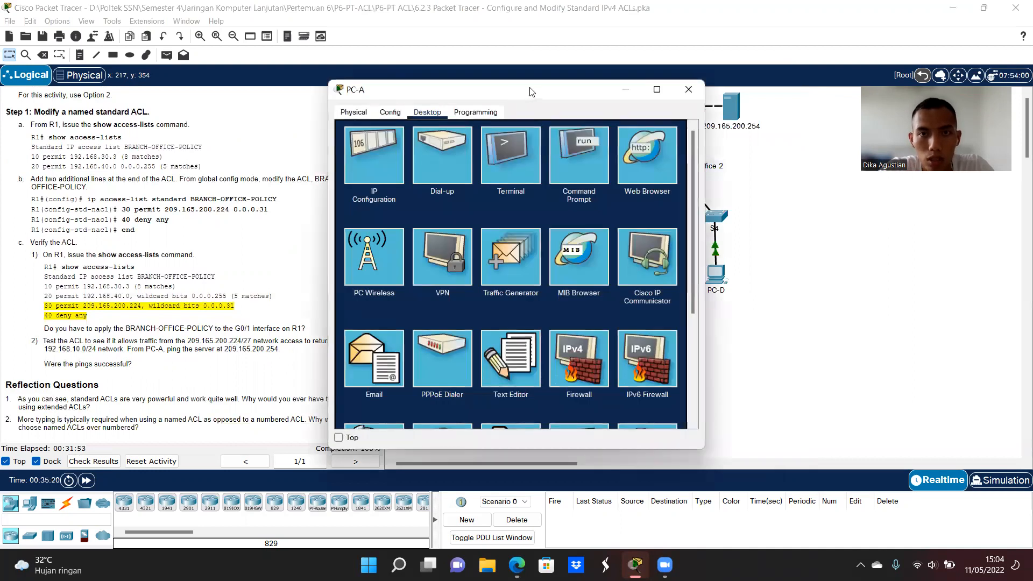
{"action": "left_click_drag", "start_coordinate": [554, 86], "coordinate": [603, 78]}
{"action": "left_click", "coordinate": [611, 144]}
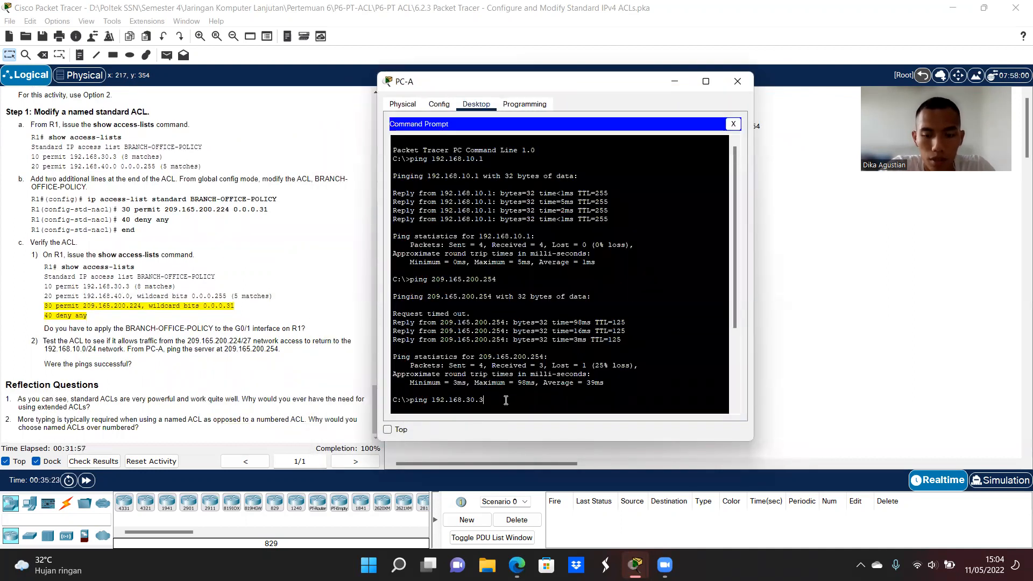
{"action": "key", "text": "Return"}
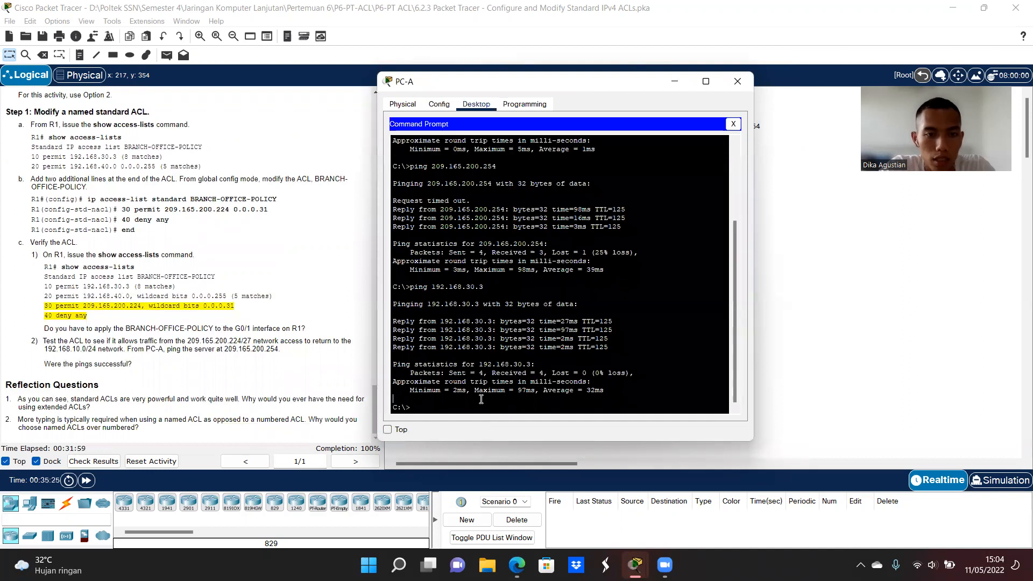
Ping the server at 209.165.200.254 from PC-A to test the modified ACL, and close PC-A's window
{"action": "type", "text": "ping 201"}
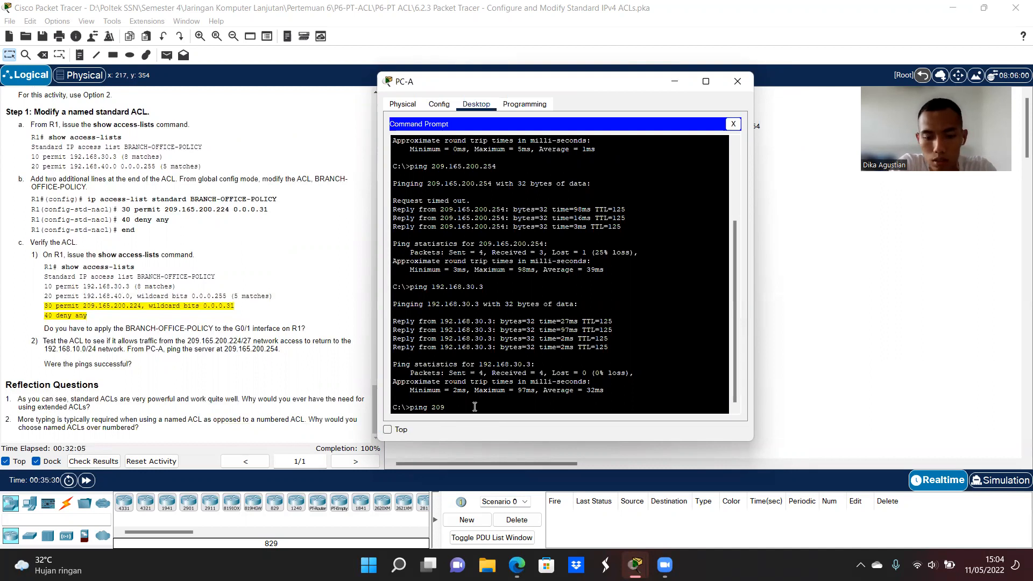
{"action": "type", "text": ".165.200.254"}
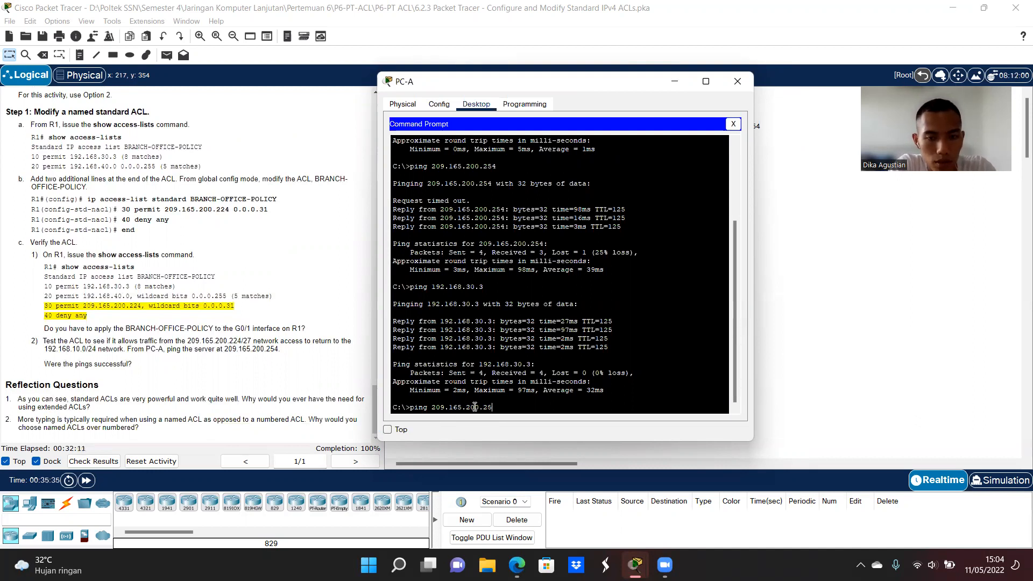
{"action": "key", "text": "Return"}
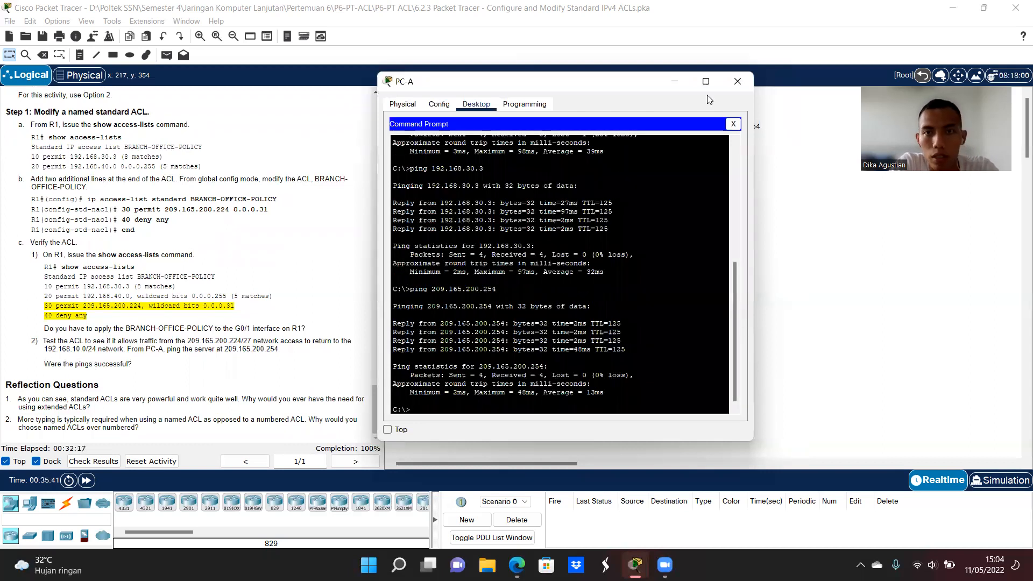
{"action": "left_click", "coordinate": [737, 82]}
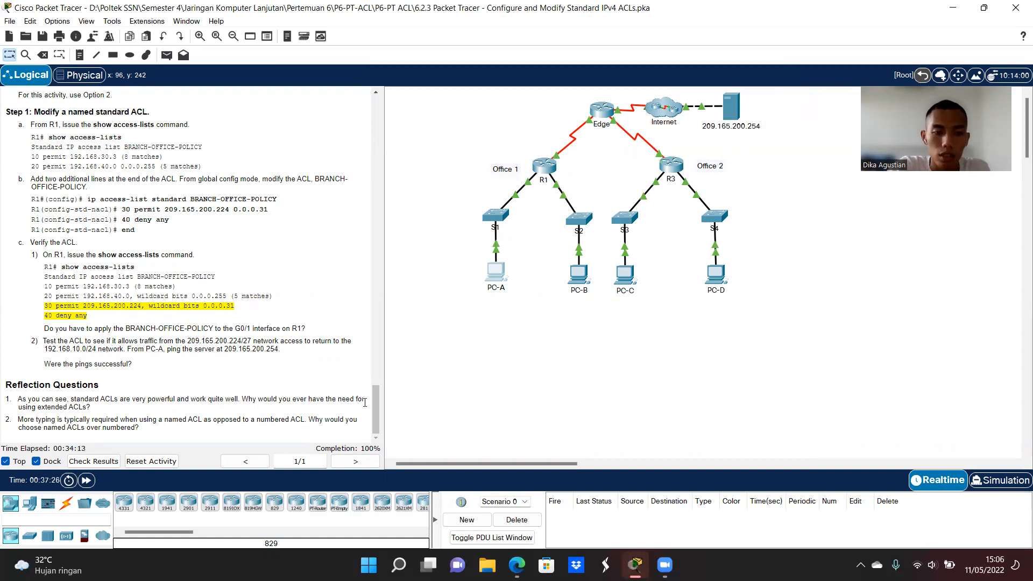
Check the activity results, review the status of the individual assessment items, and close the results
{"action": "left_click", "coordinate": [86, 462]}
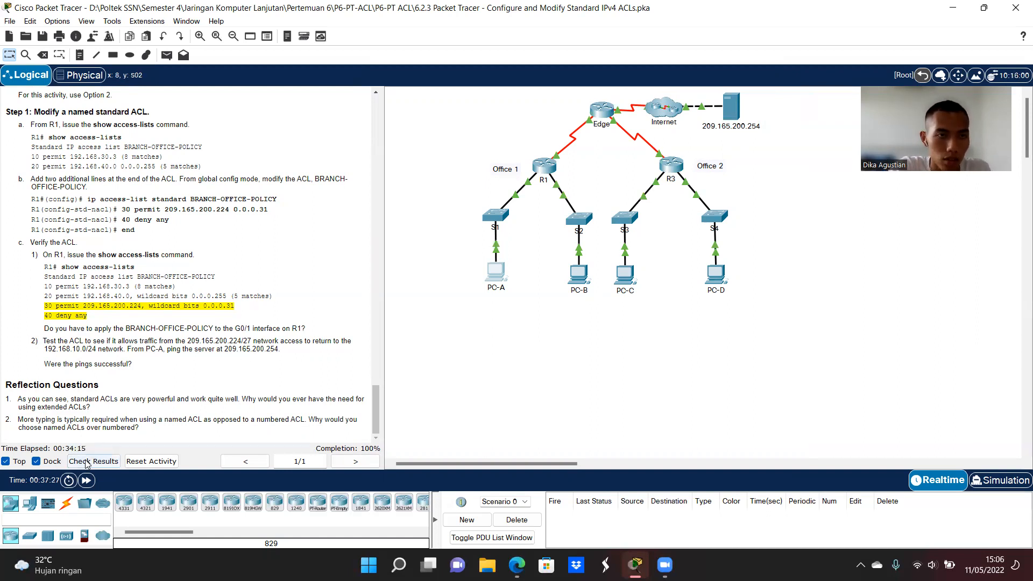
{"action": "left_click", "coordinate": [120, 83]}
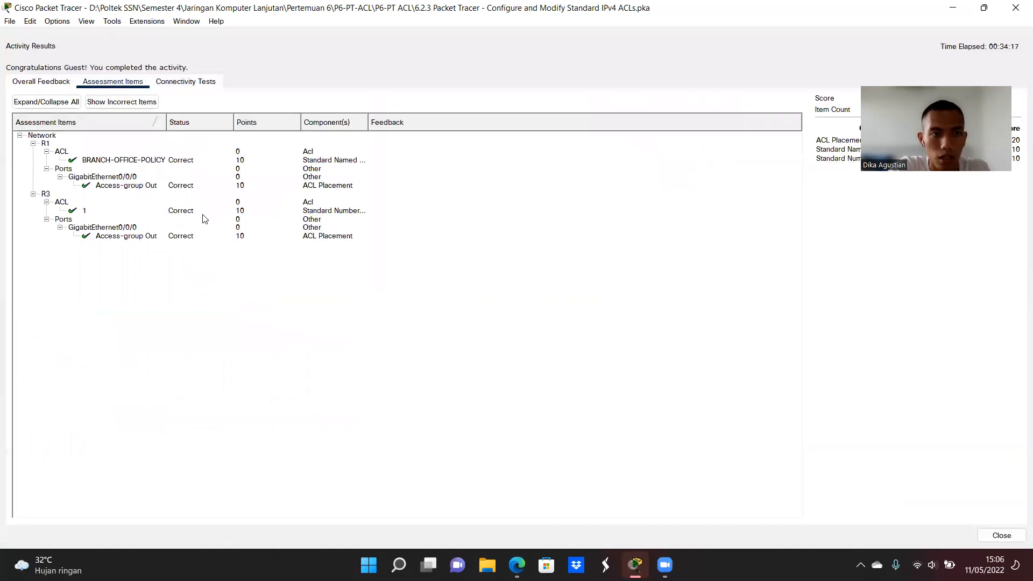
{"action": "left_click", "coordinate": [1002, 535]}
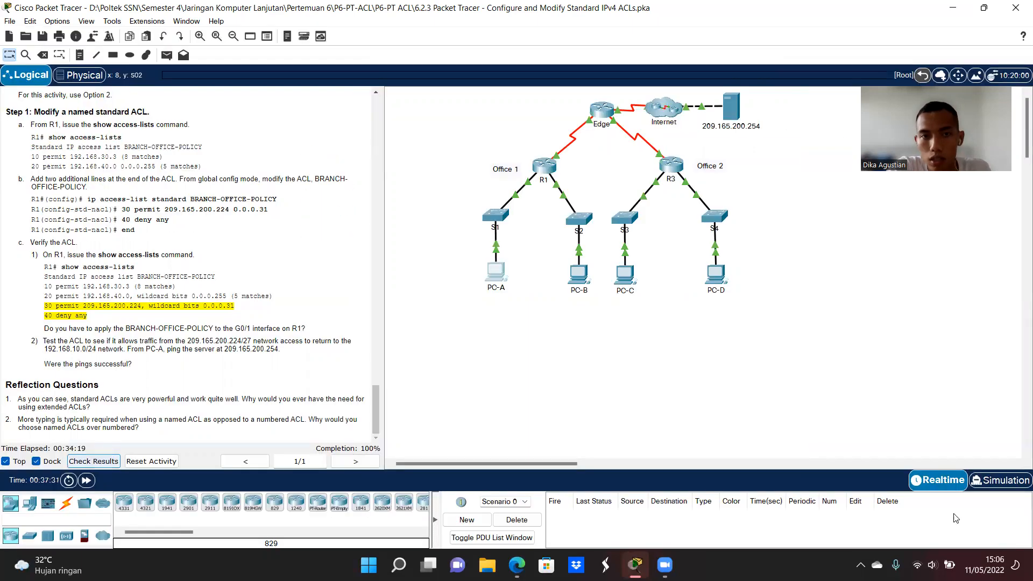
Return to the beginning of the lab instructions, and switch to the presentation PDF in Microsoft Edge to show its closing page
{"action": "scroll", "coordinate": [290, 277], "scroll_direction": "up", "scroll_amount": 5}
{"action": "scroll", "coordinate": [289, 276], "scroll_direction": "up", "scroll_amount": 10}
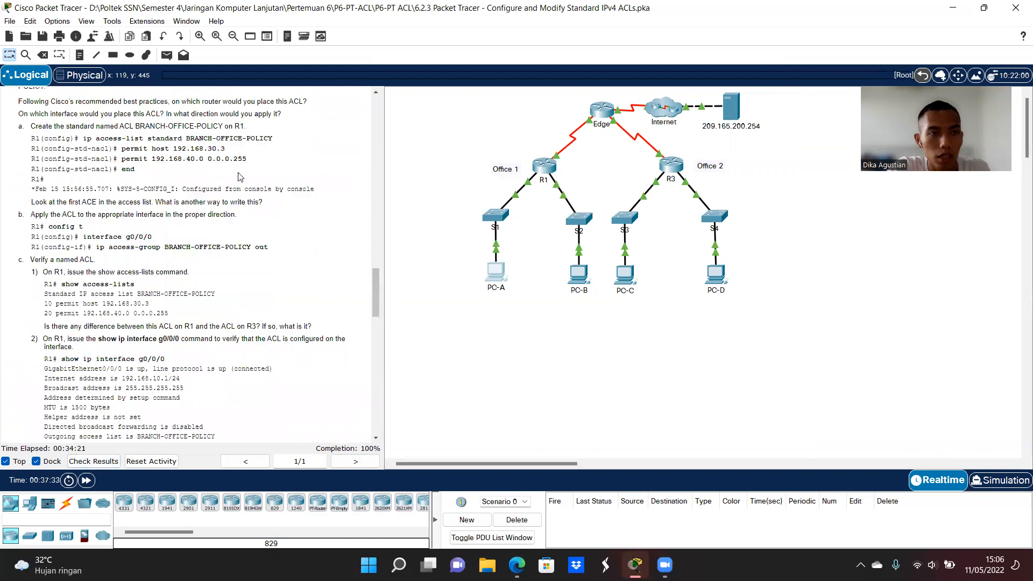
{"action": "scroll", "coordinate": [230, 156], "scroll_direction": "up", "scroll_amount": 10}
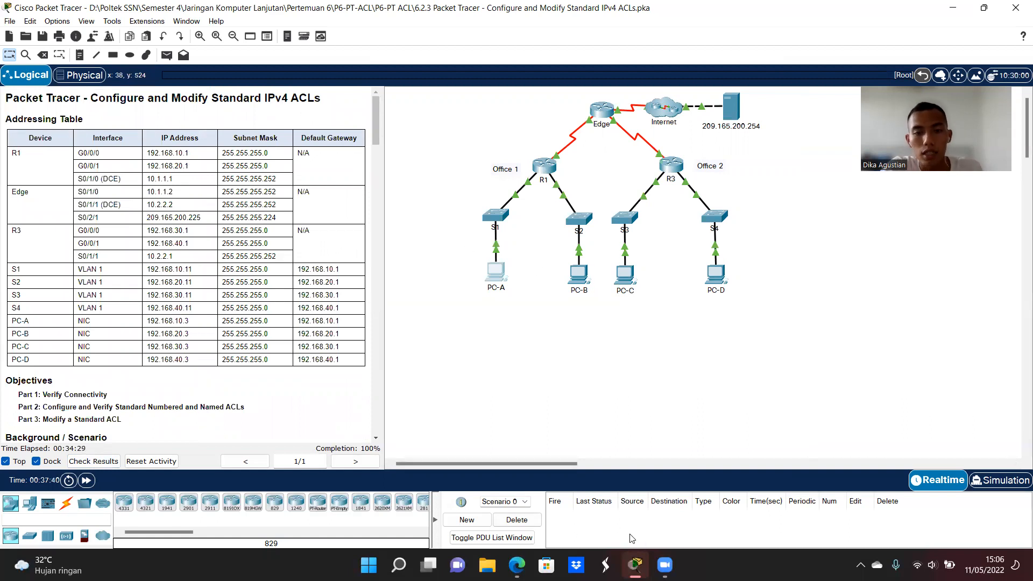
{"action": "left_click", "coordinate": [517, 564]}
{"action": "scroll", "coordinate": [424, 275], "scroll_direction": "down", "scroll_amount": 5}
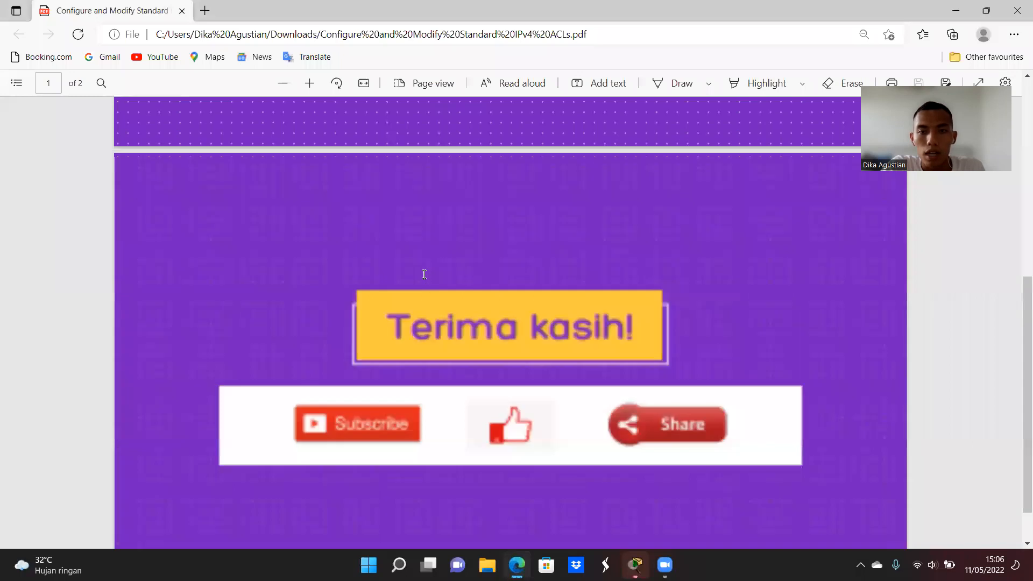